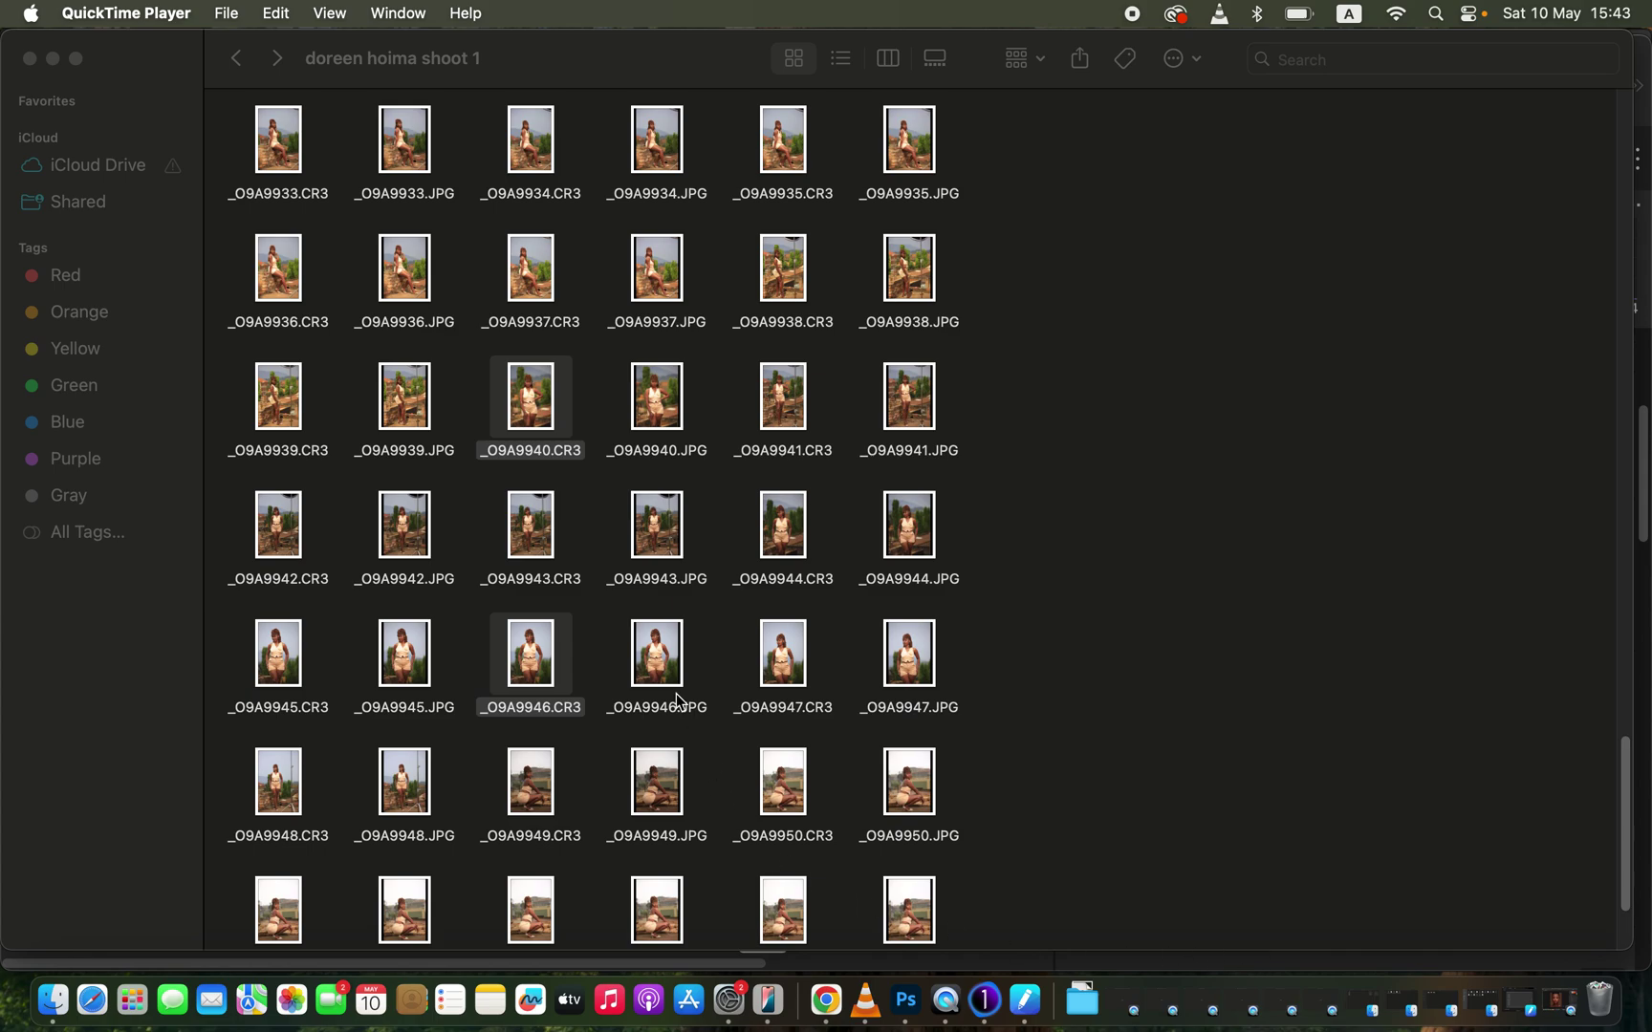
# - Open the two selected raw photos, _O9A9940.CR3 and _O9A9946.CR3, in Capture One
pyautogui.rightClick(534, 427)
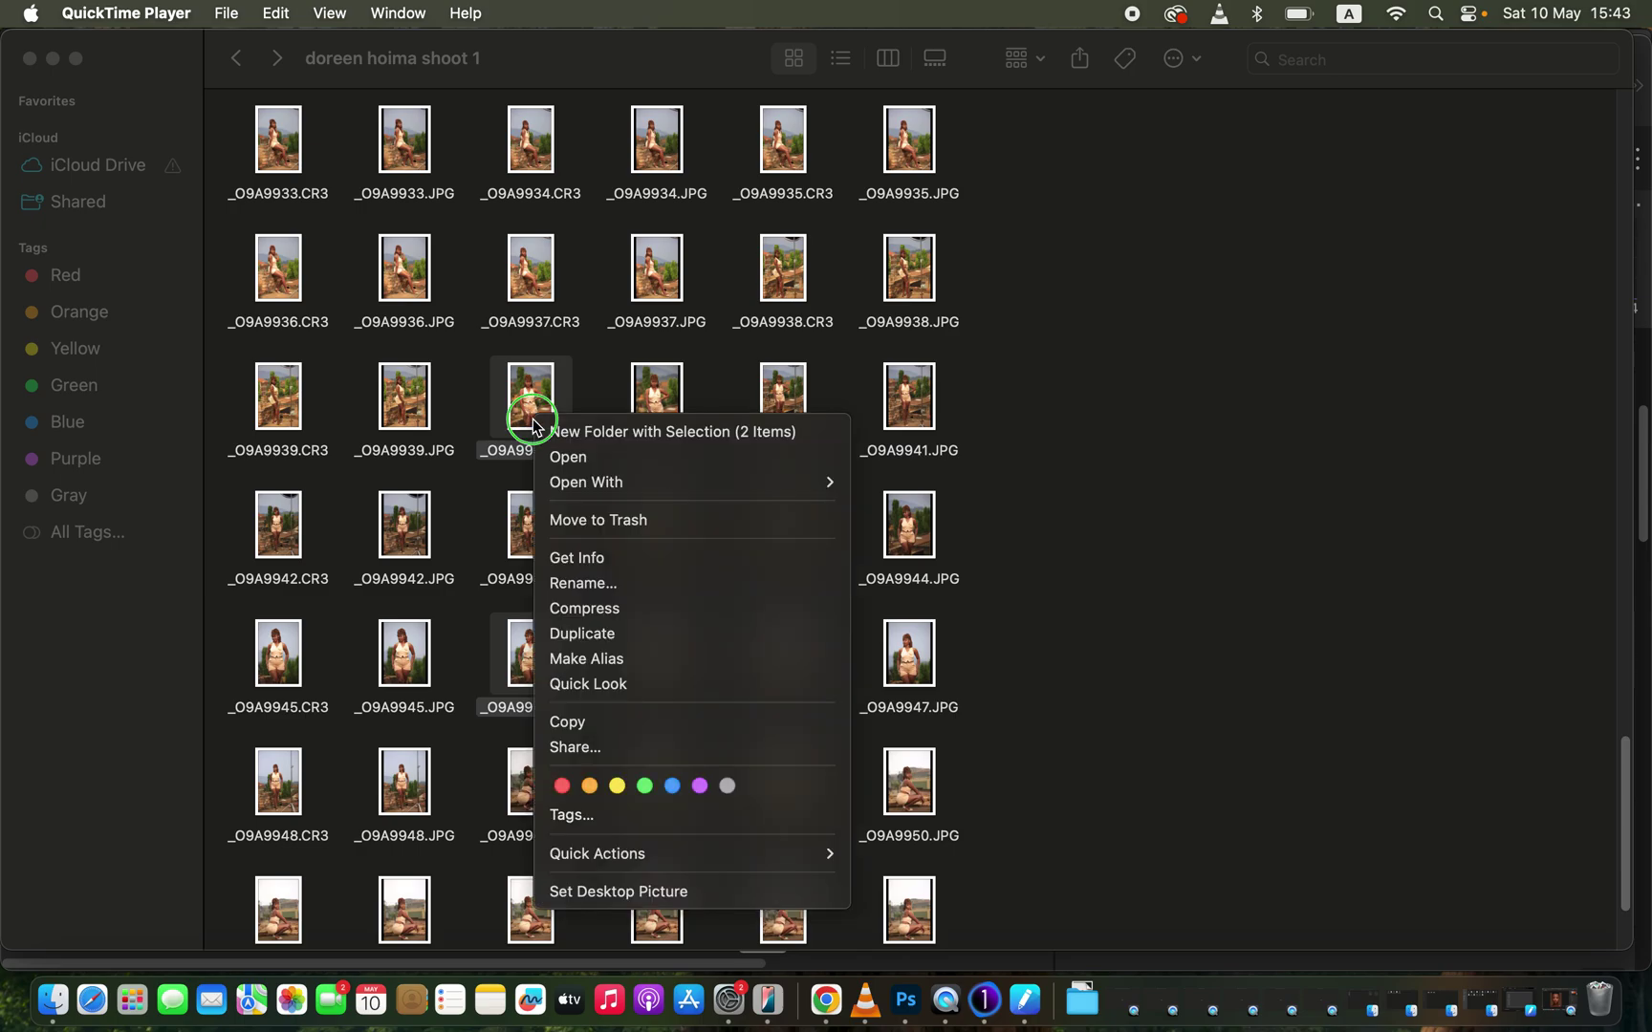
pyautogui.moveTo(582, 494)
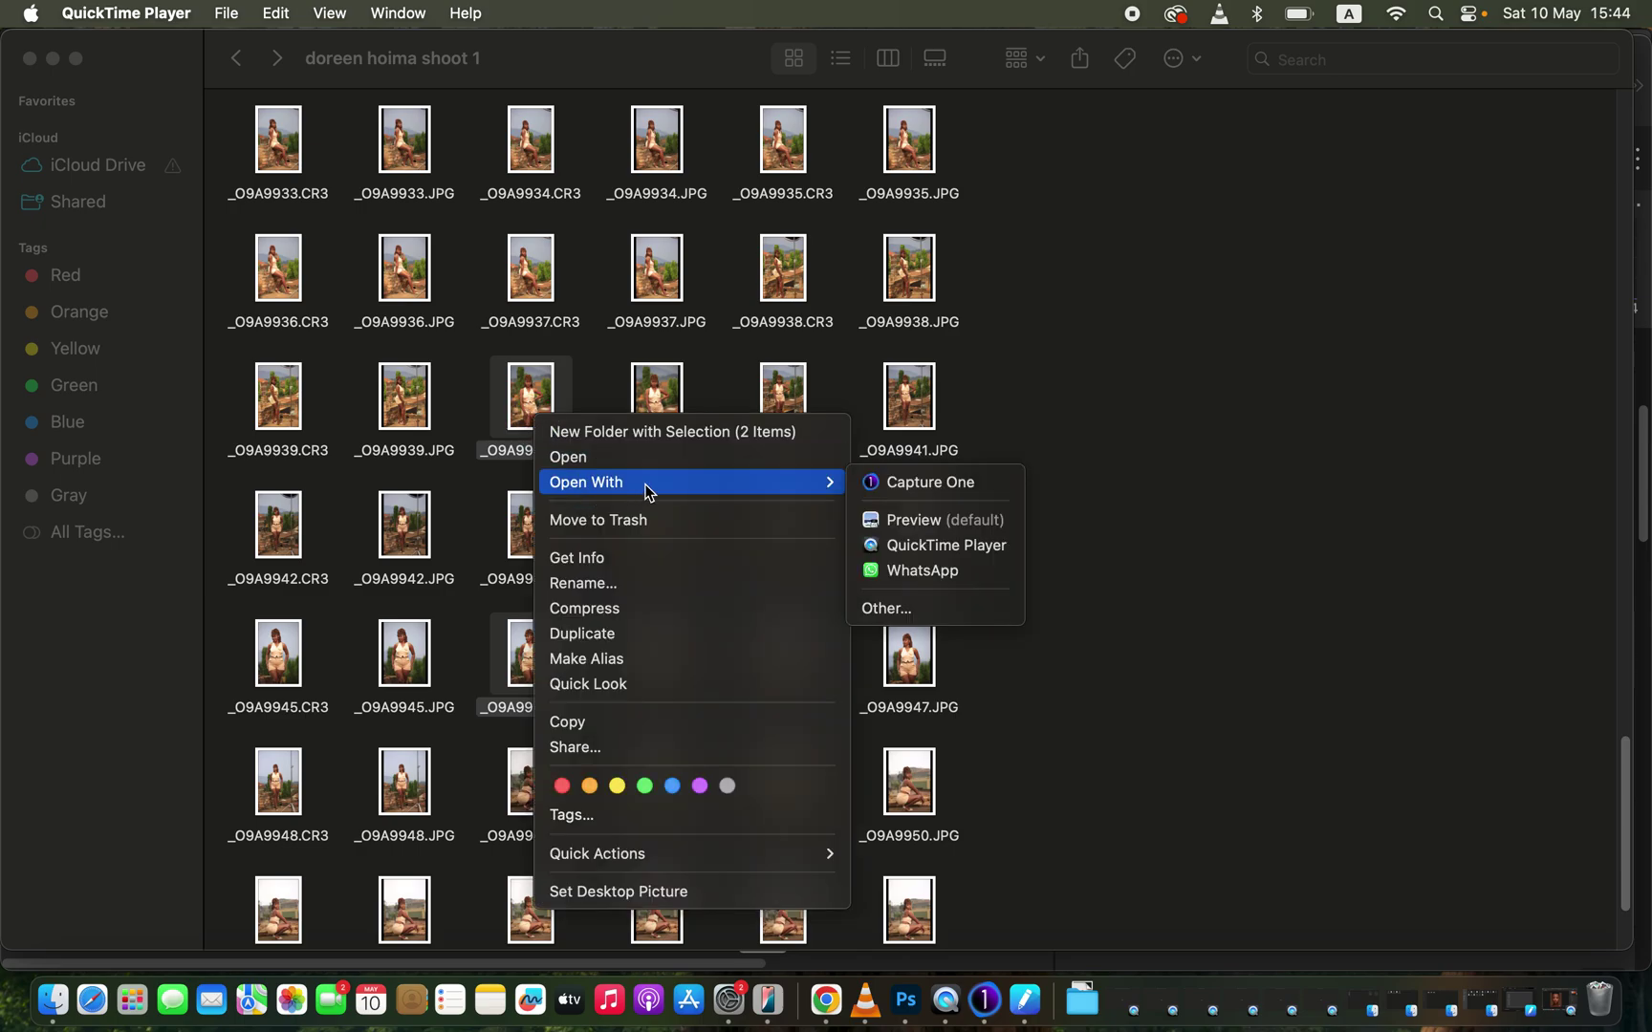
pyautogui.click(927, 485)
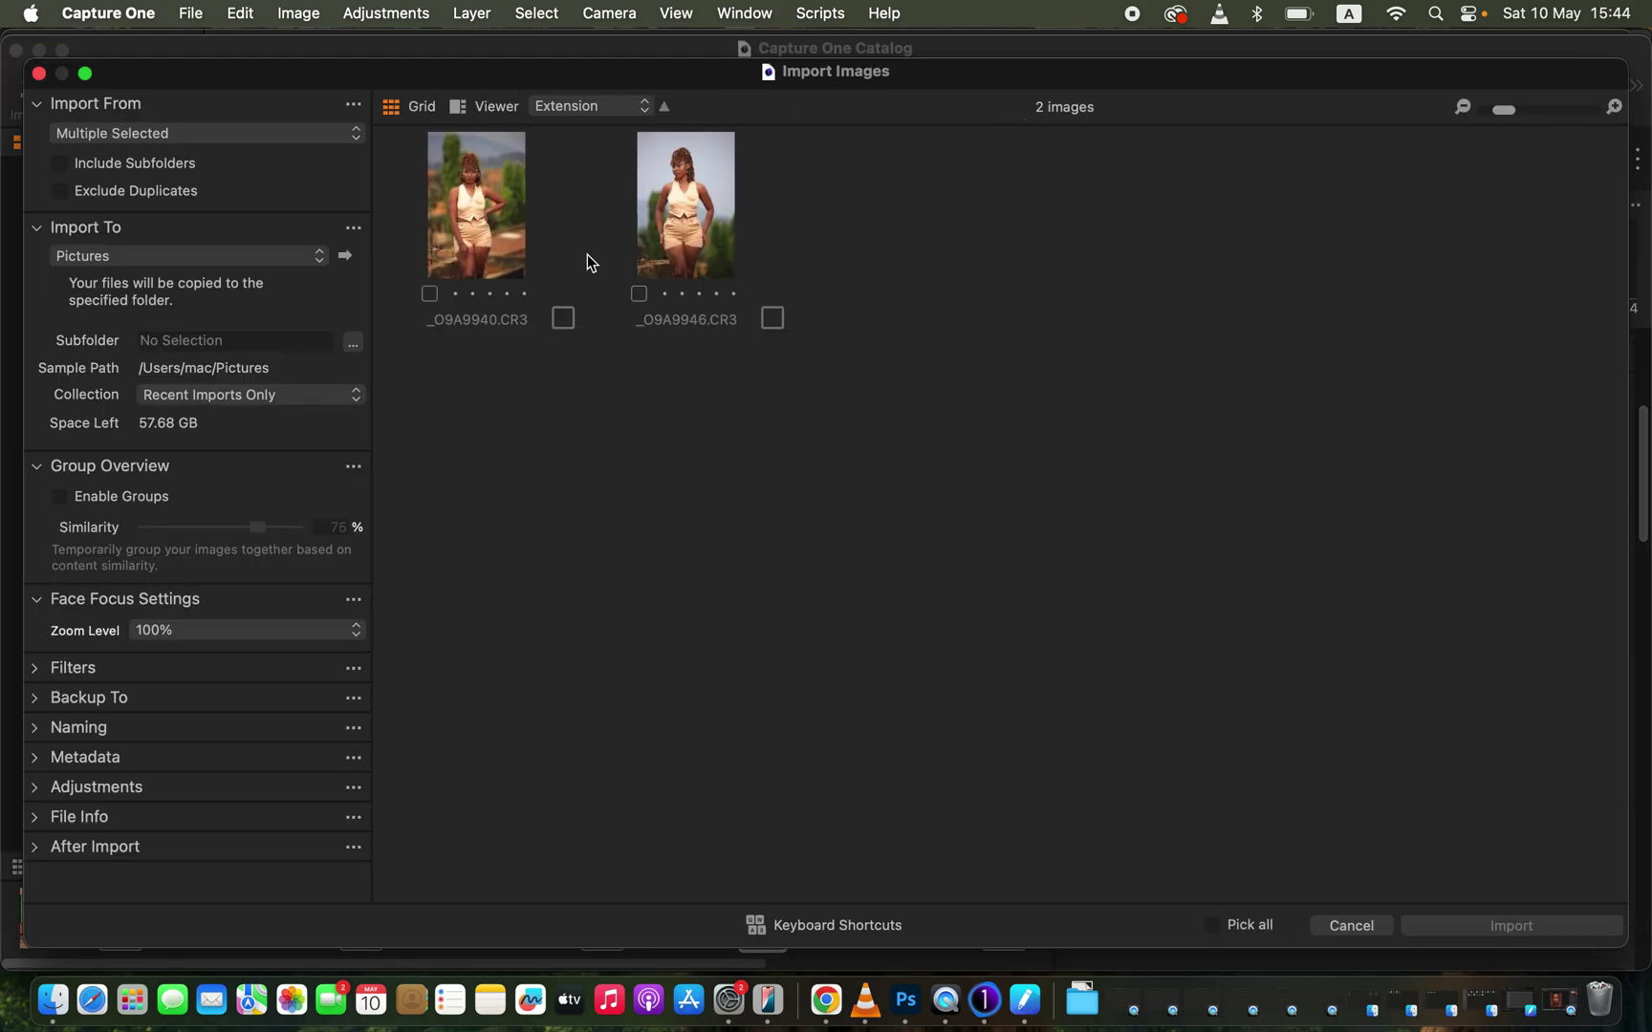
# - Pick both raw photos and import them into the catalog
pyautogui.click(563, 320)
pyautogui.click(563, 319)
pyautogui.click(563, 319)
pyautogui.click(562, 319)
pyautogui.click(1212, 927)
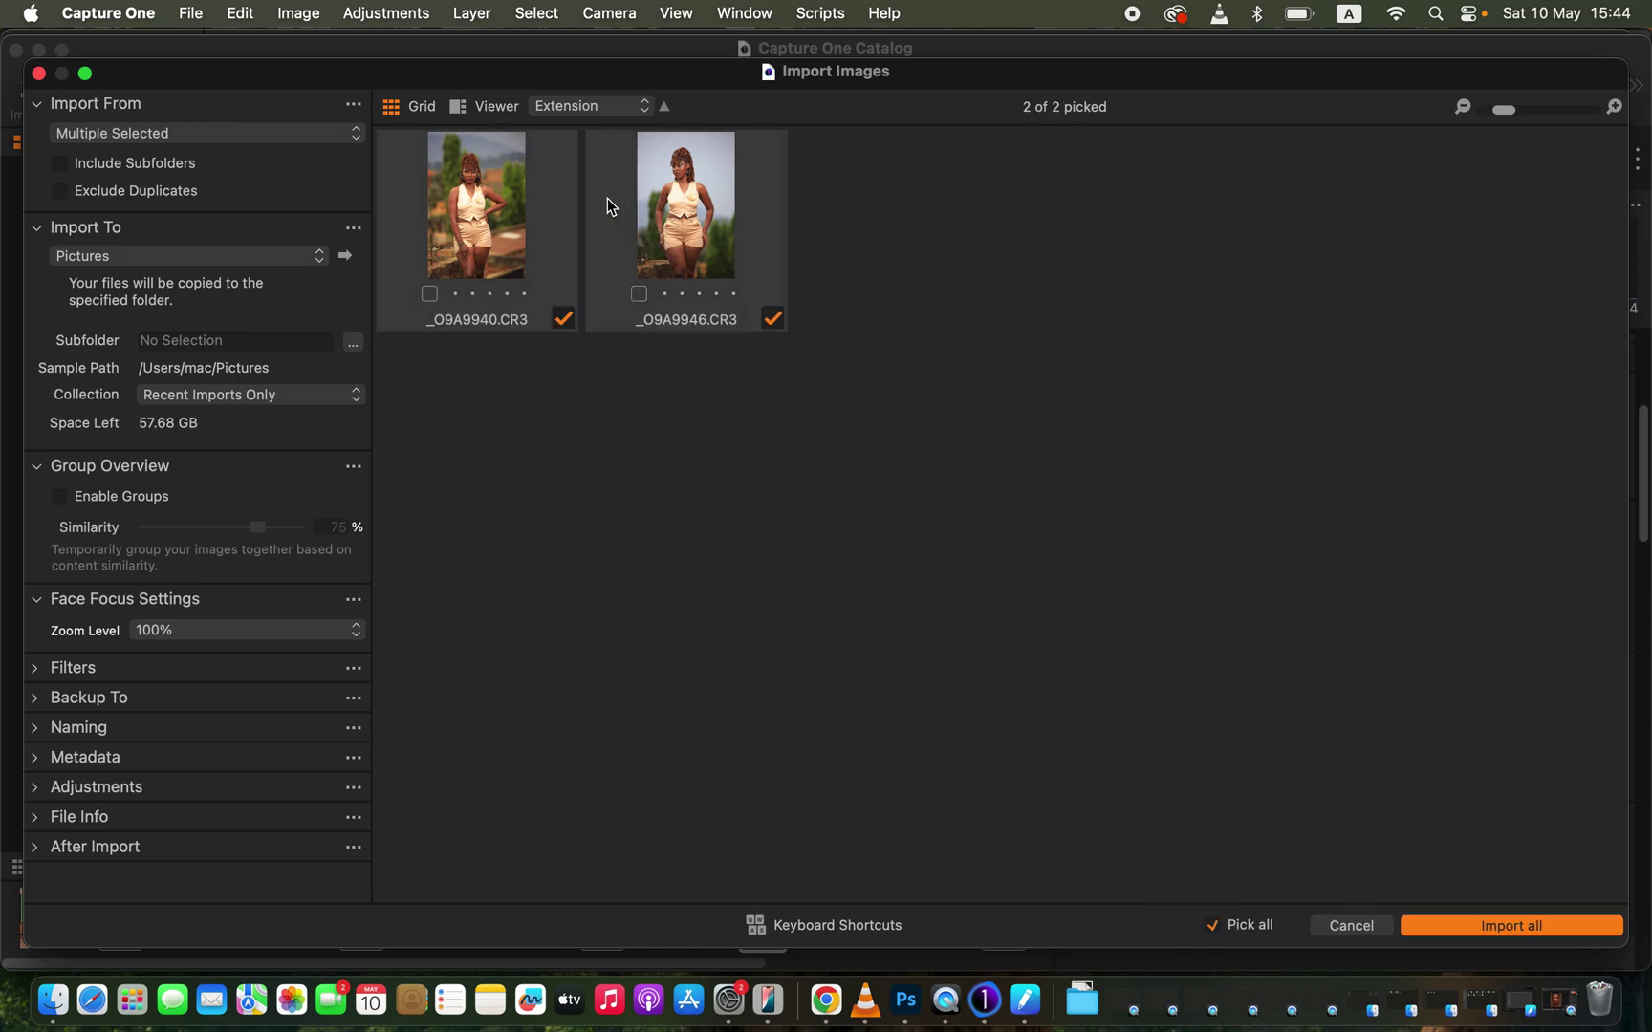
pyautogui.click(1543, 925)
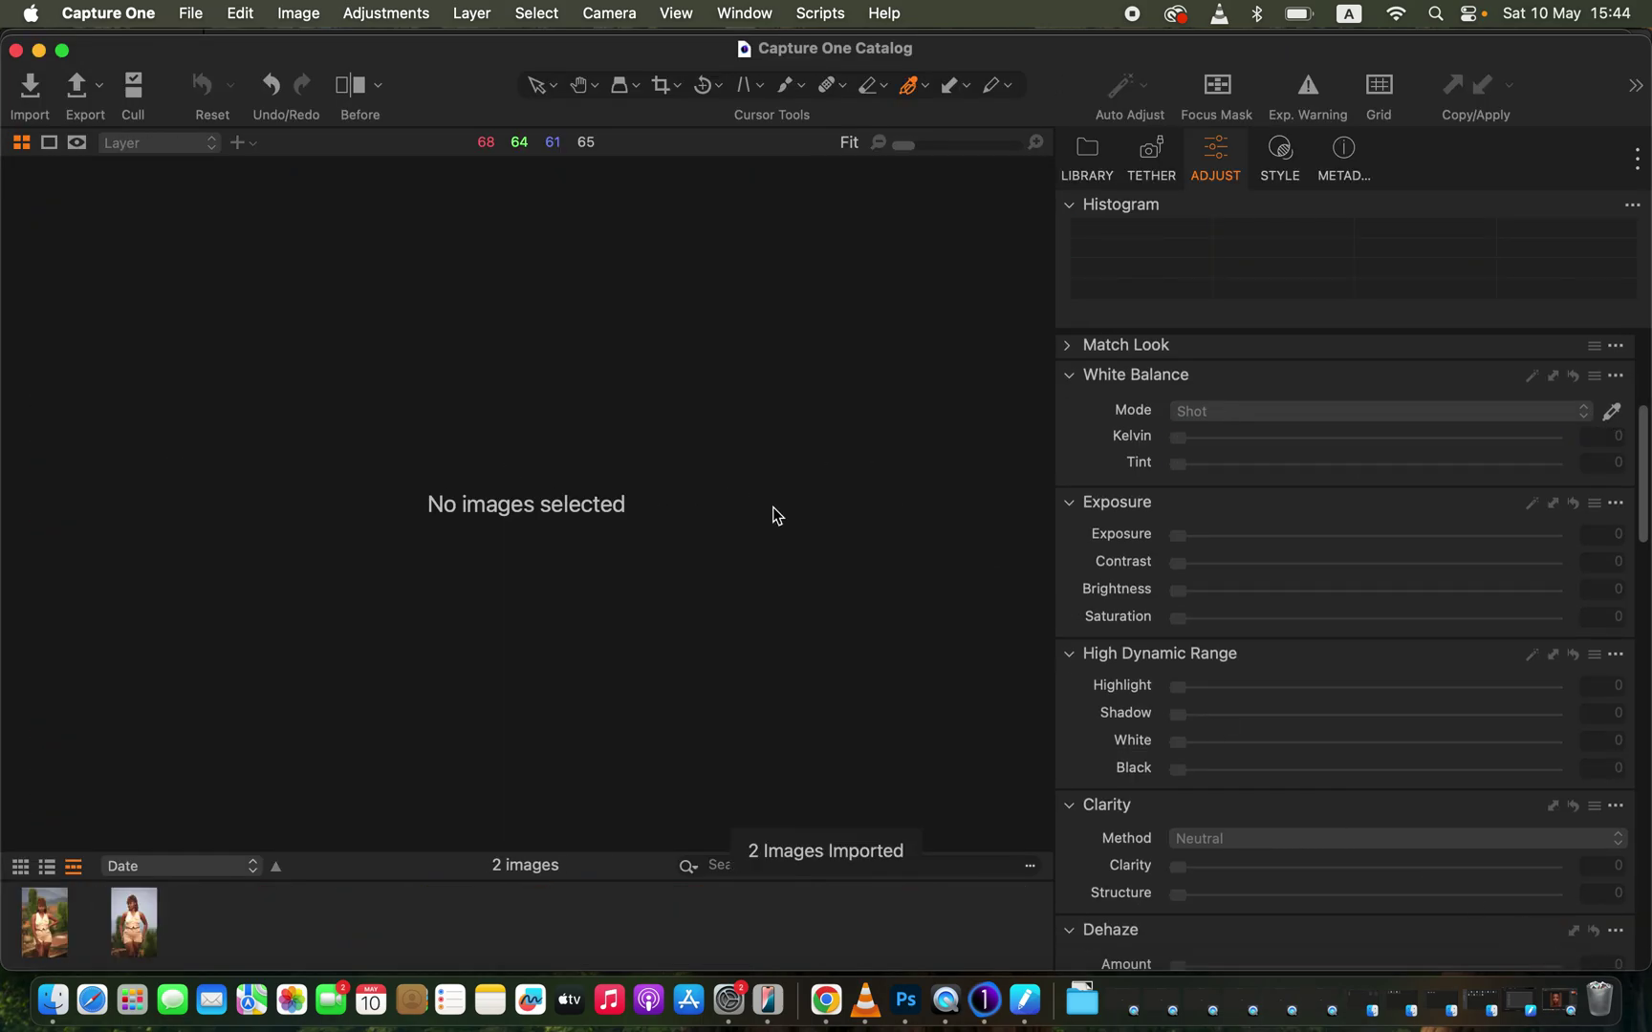
# - View both imported photos and select _O9A9946.CR3 for editing
pyautogui.click(138, 925)
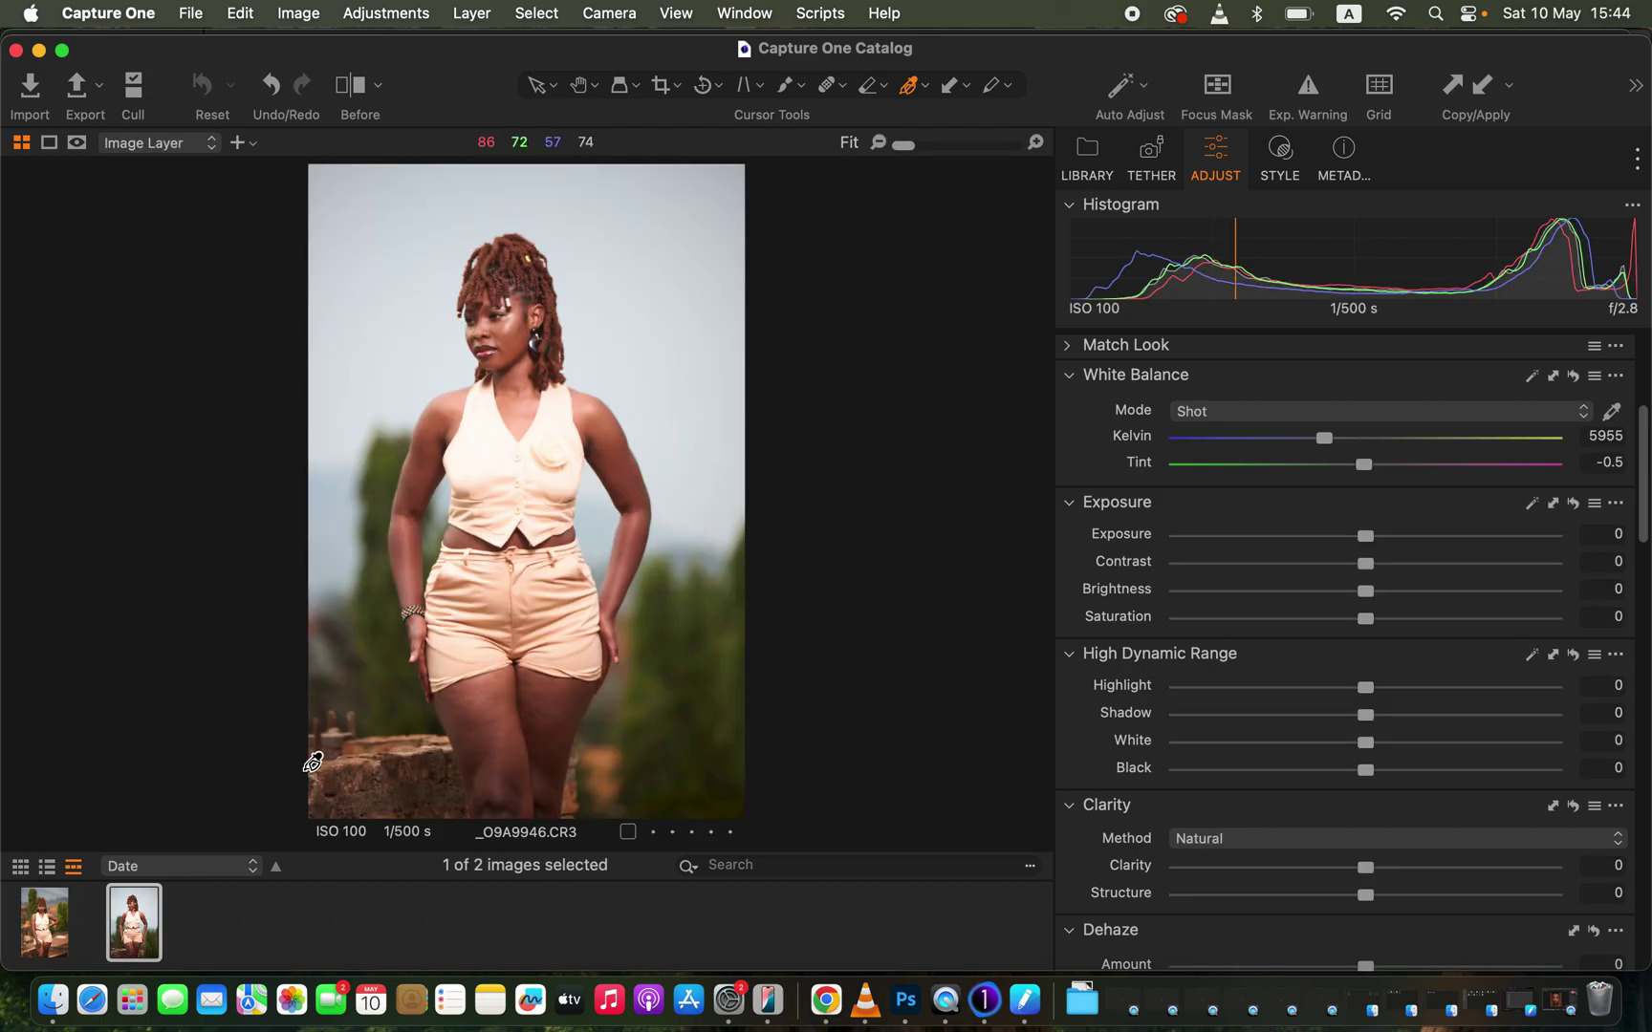
pyautogui.click(55, 932)
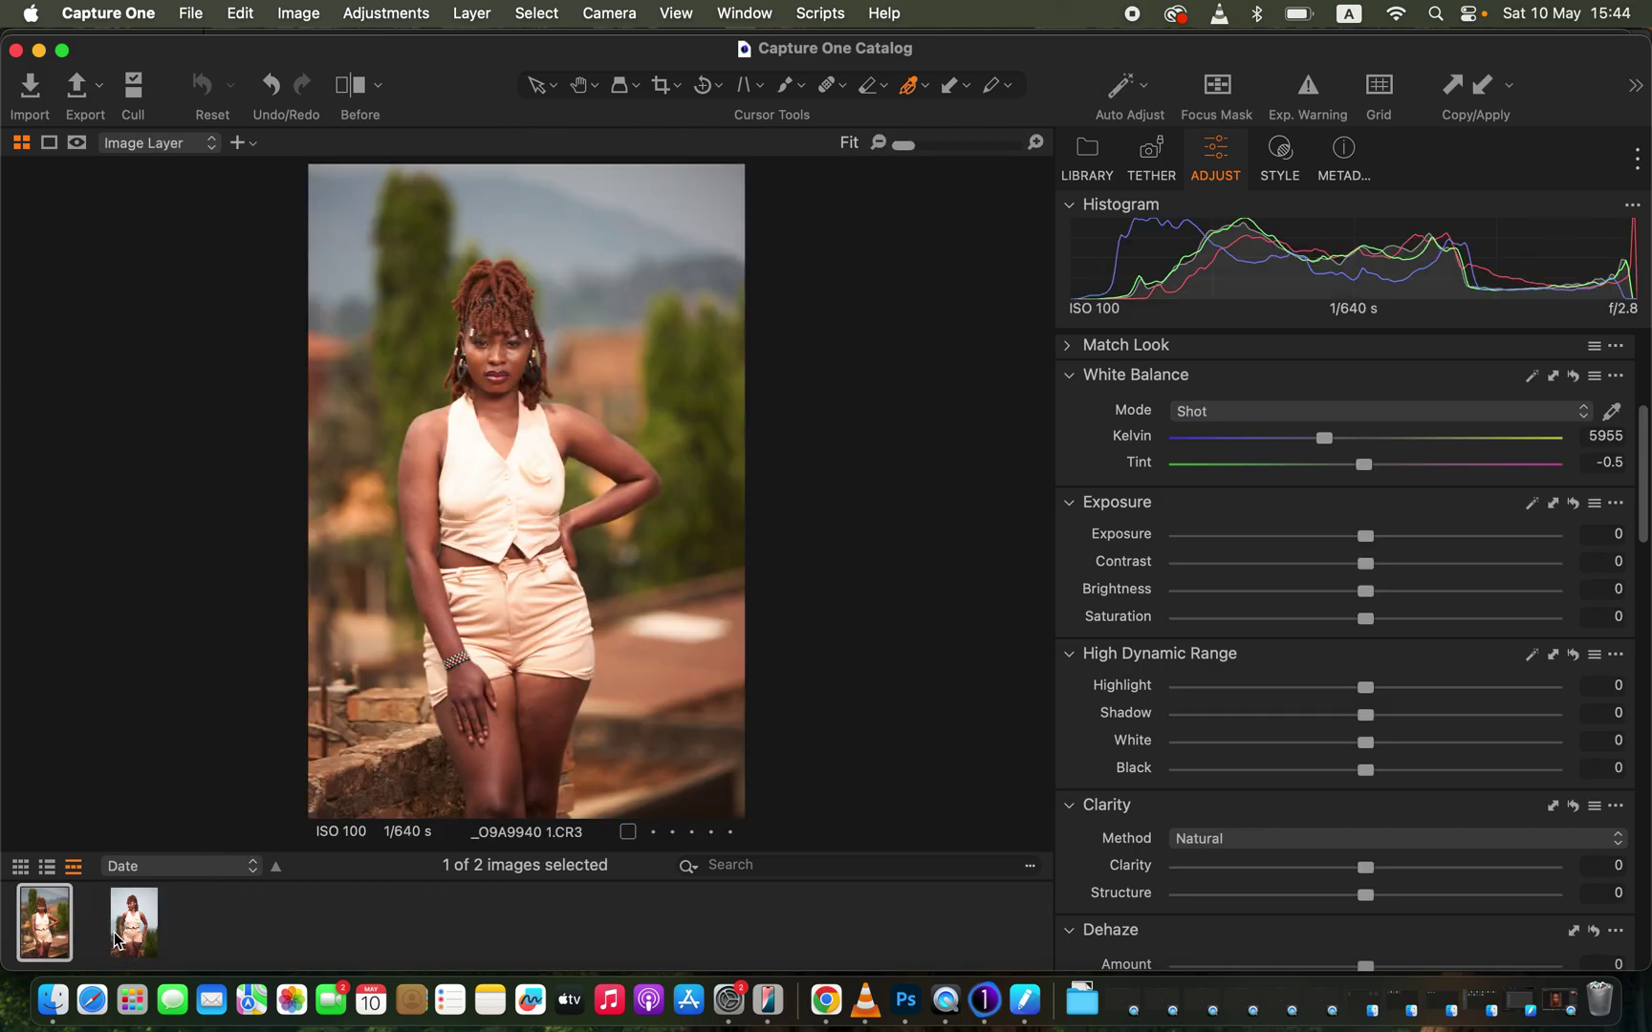
pyautogui.click(143, 935)
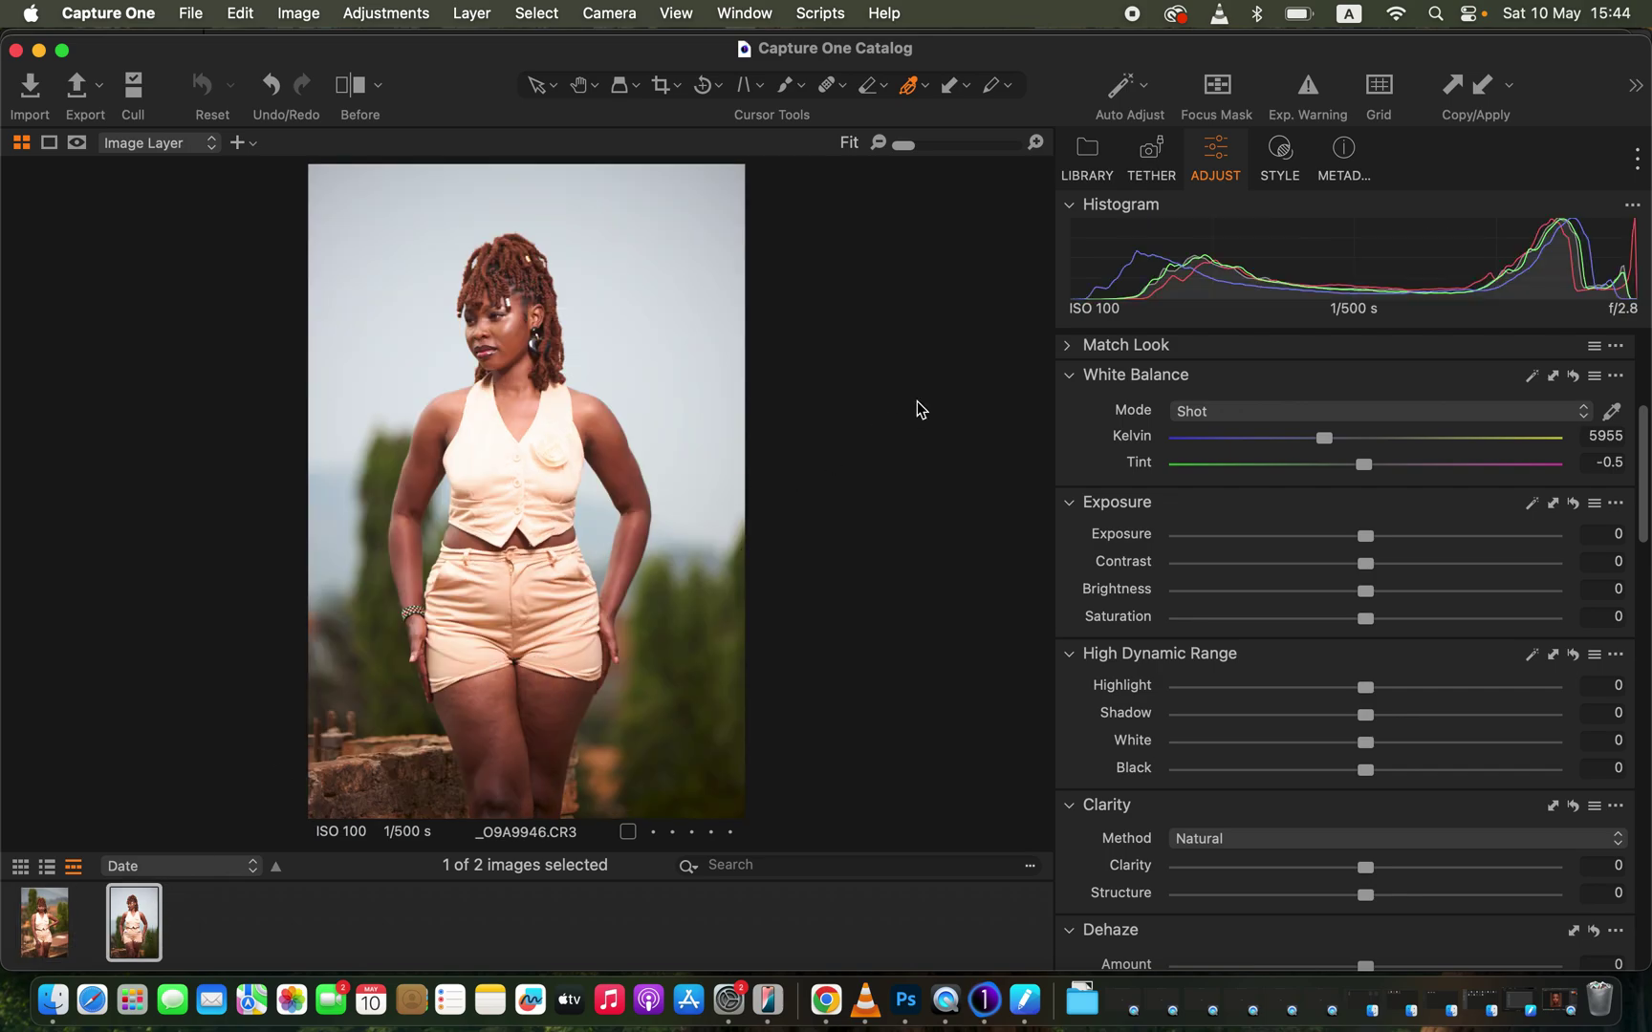
pyautogui.click(745, 13)
pyautogui.moveTo(755, 46)
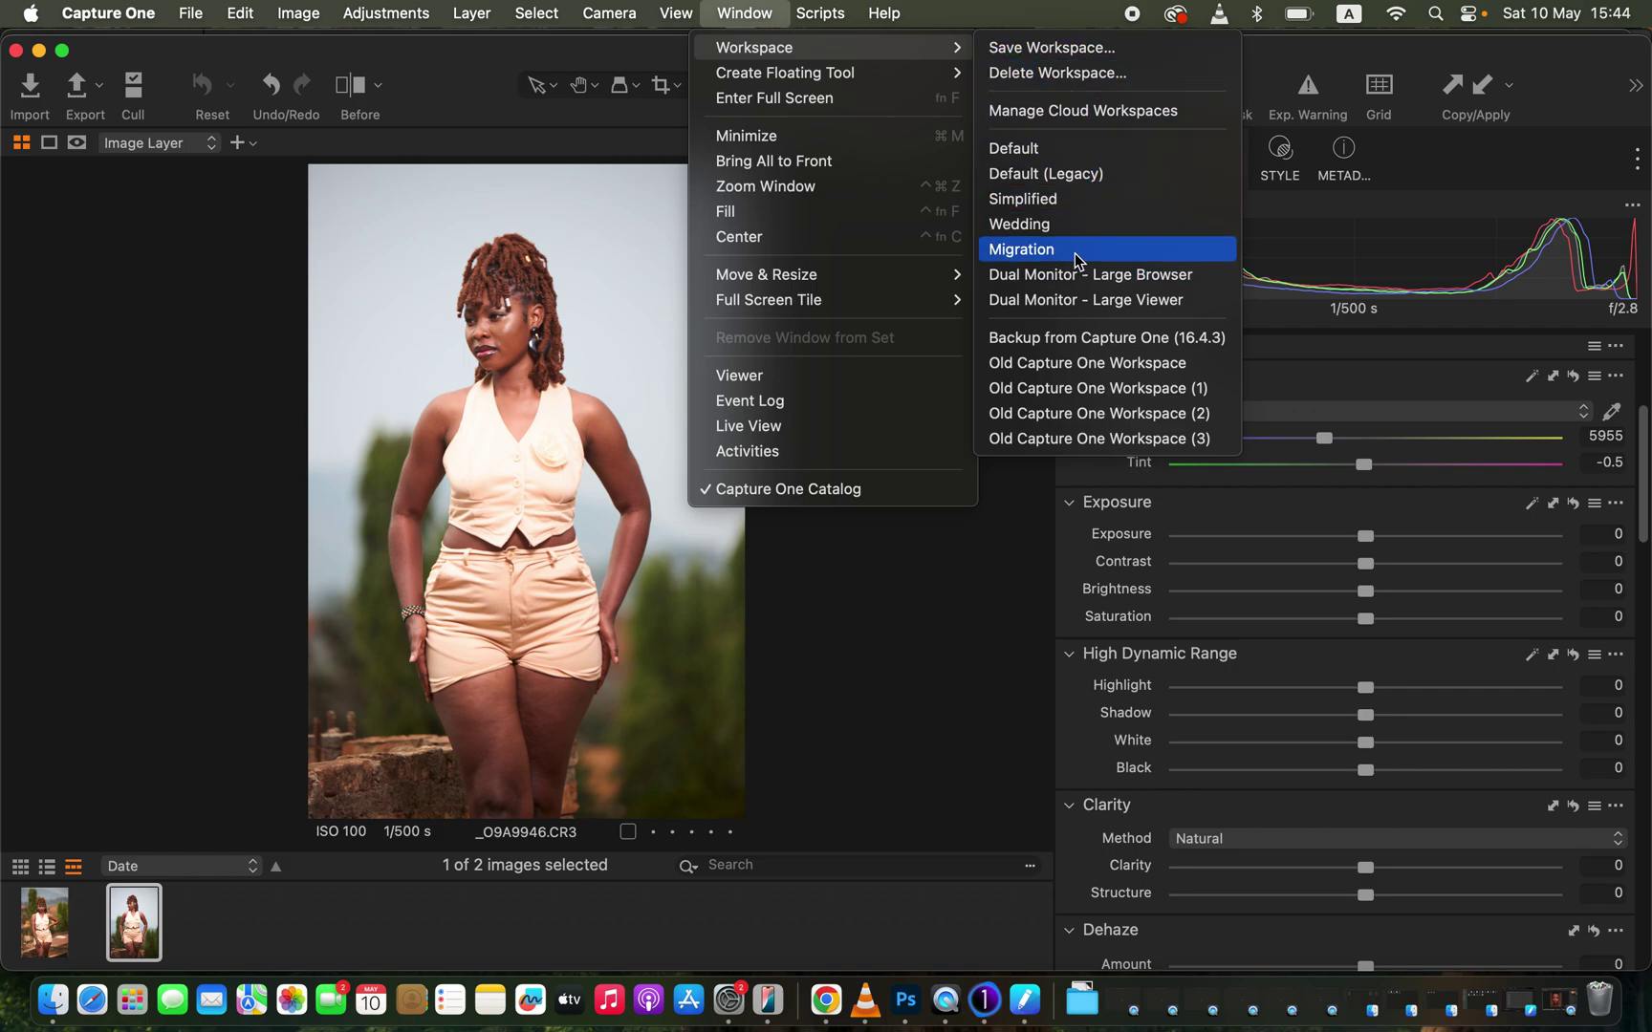
pyautogui.click(475, 67)
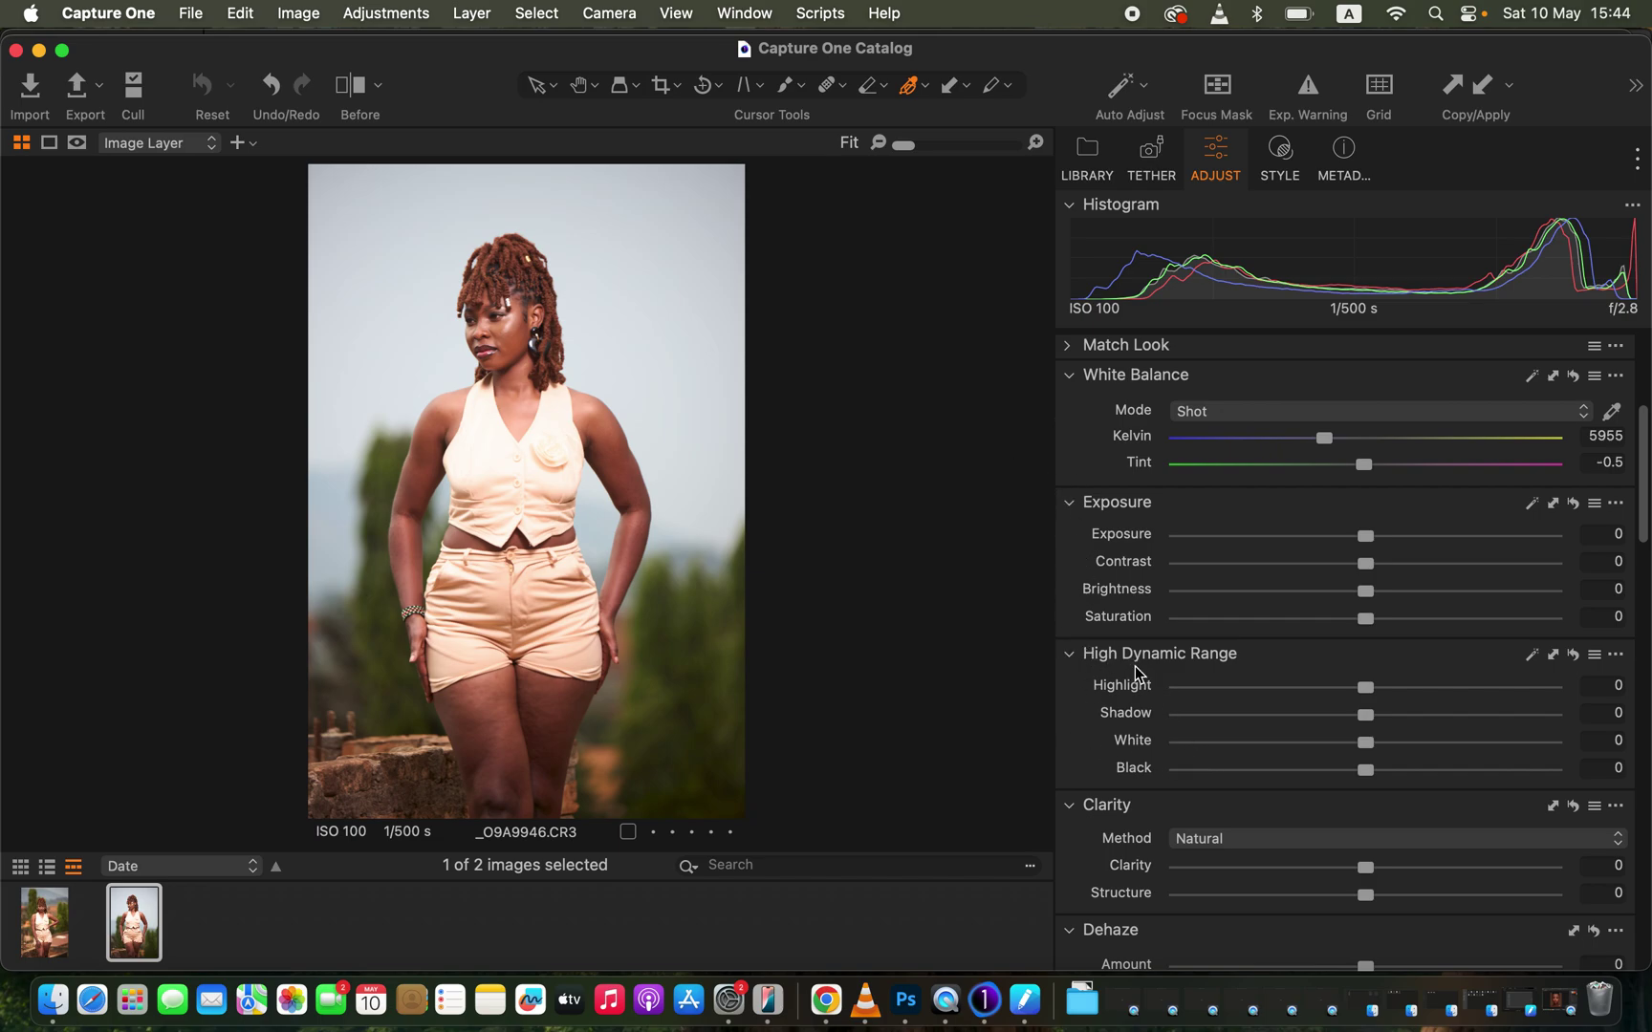
pyautogui.rightClick(1071, 451)
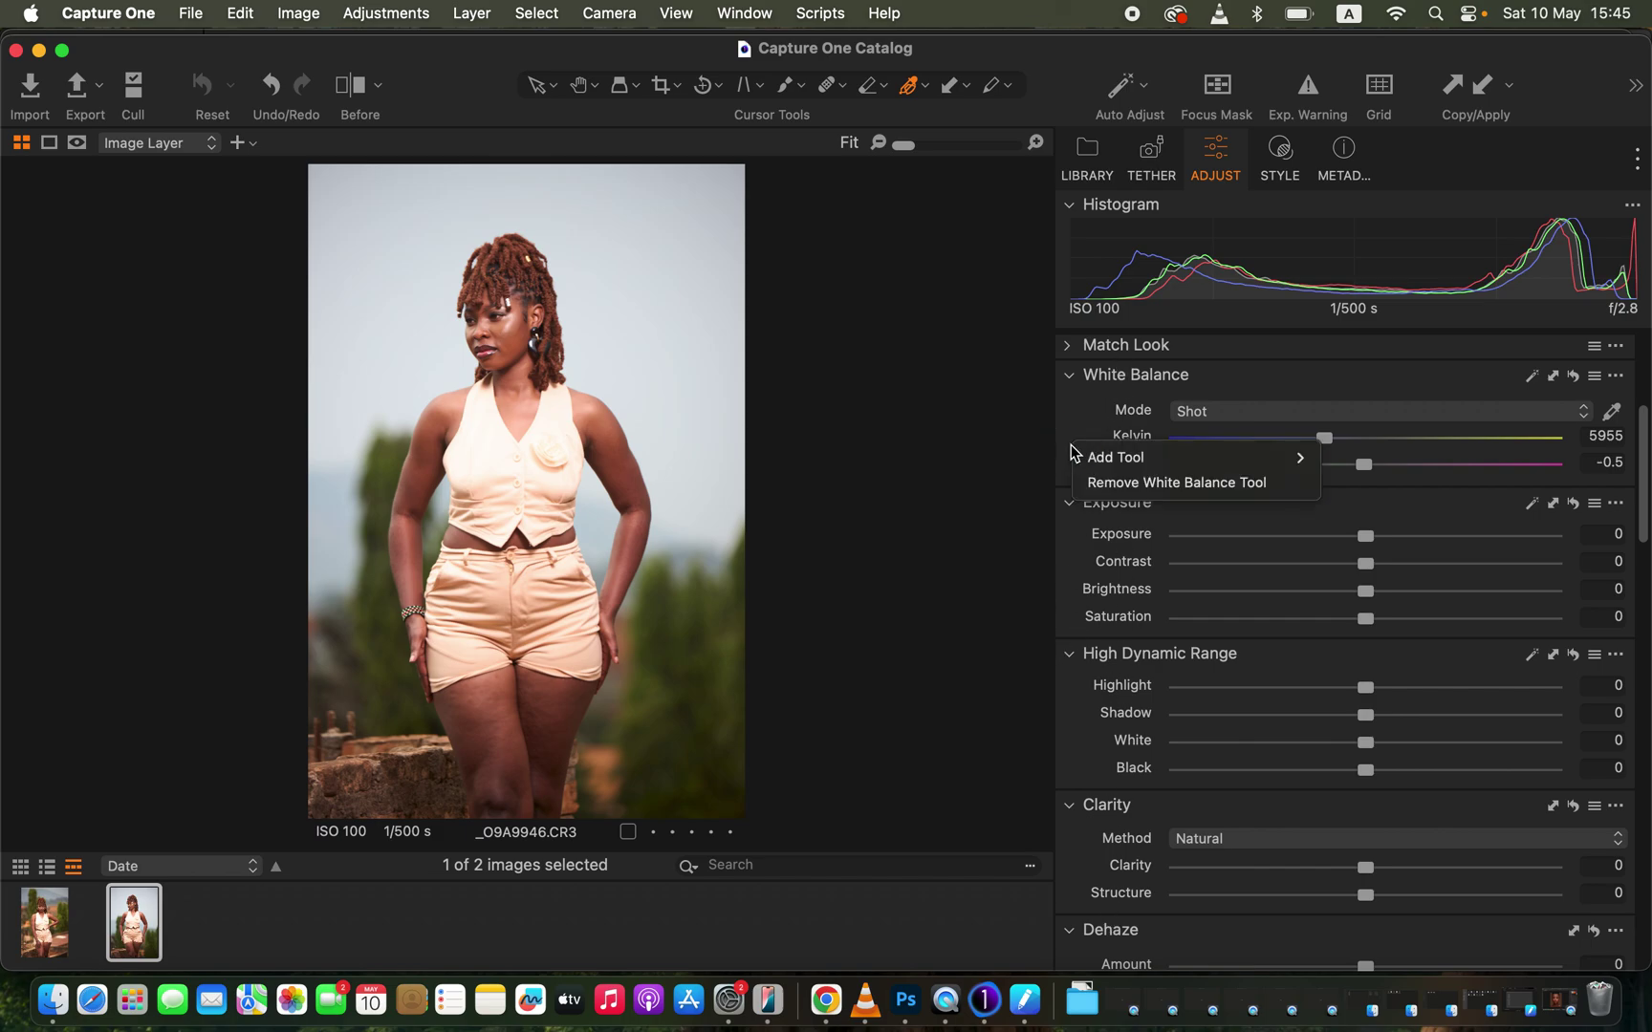
pyautogui.moveTo(1114, 457)
pyautogui.scroll(-2, 1493, 726)
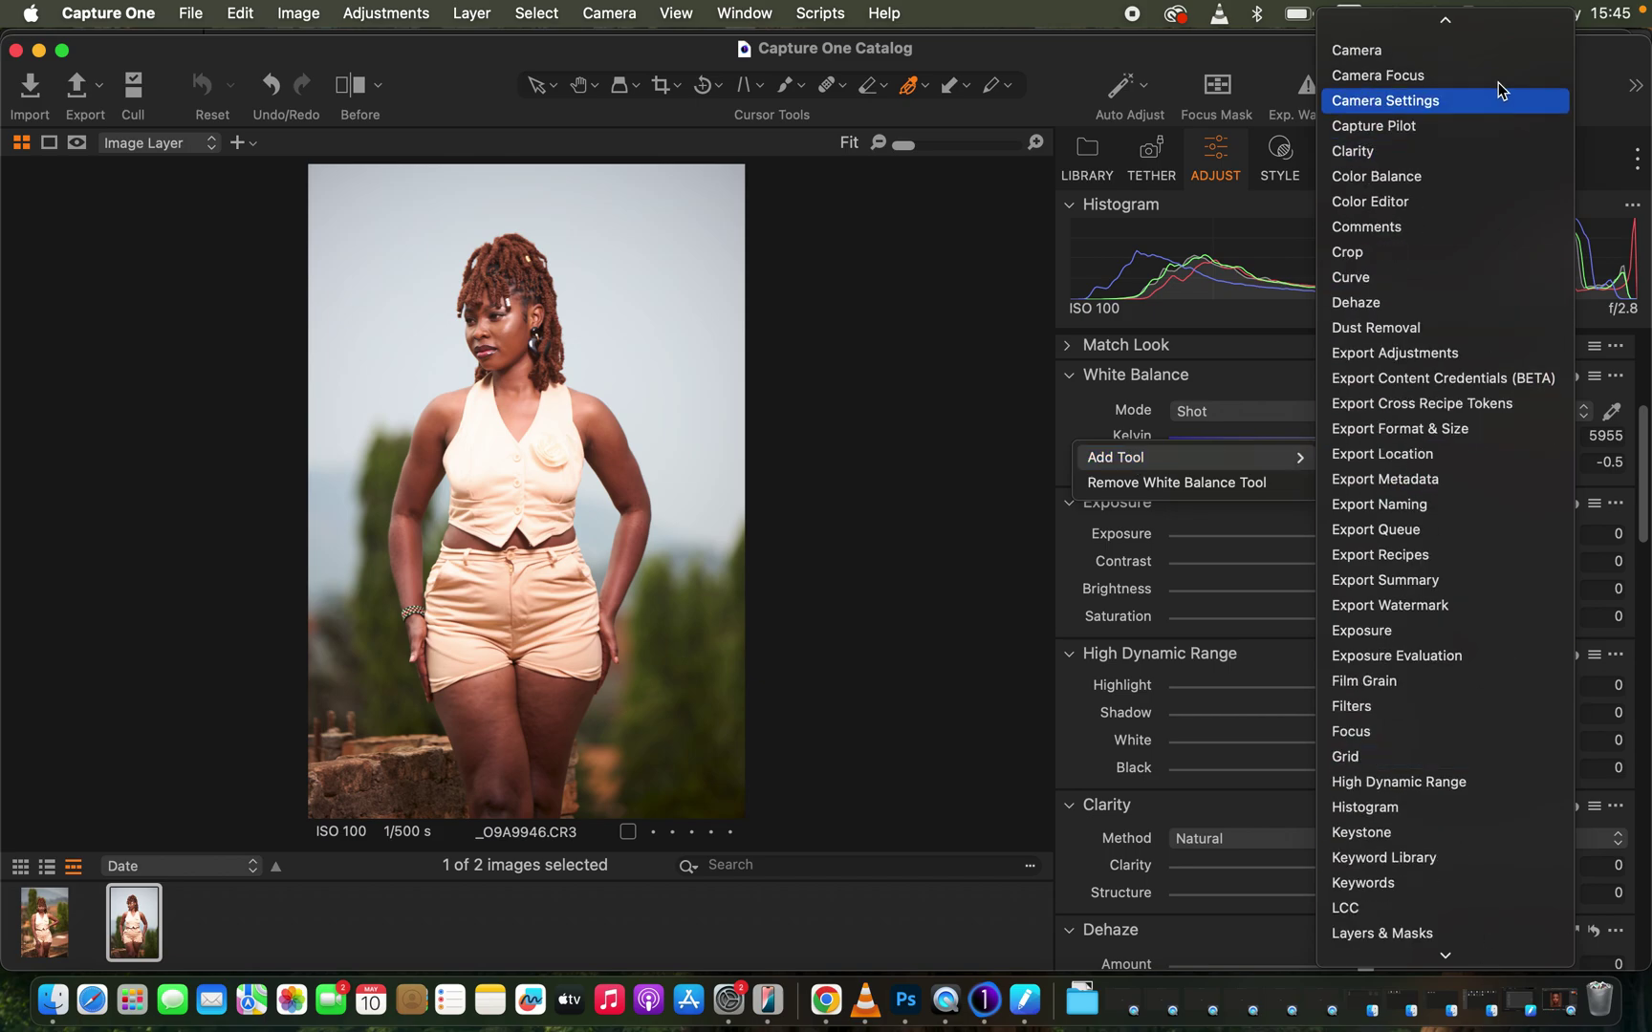
pyautogui.click(885, 502)
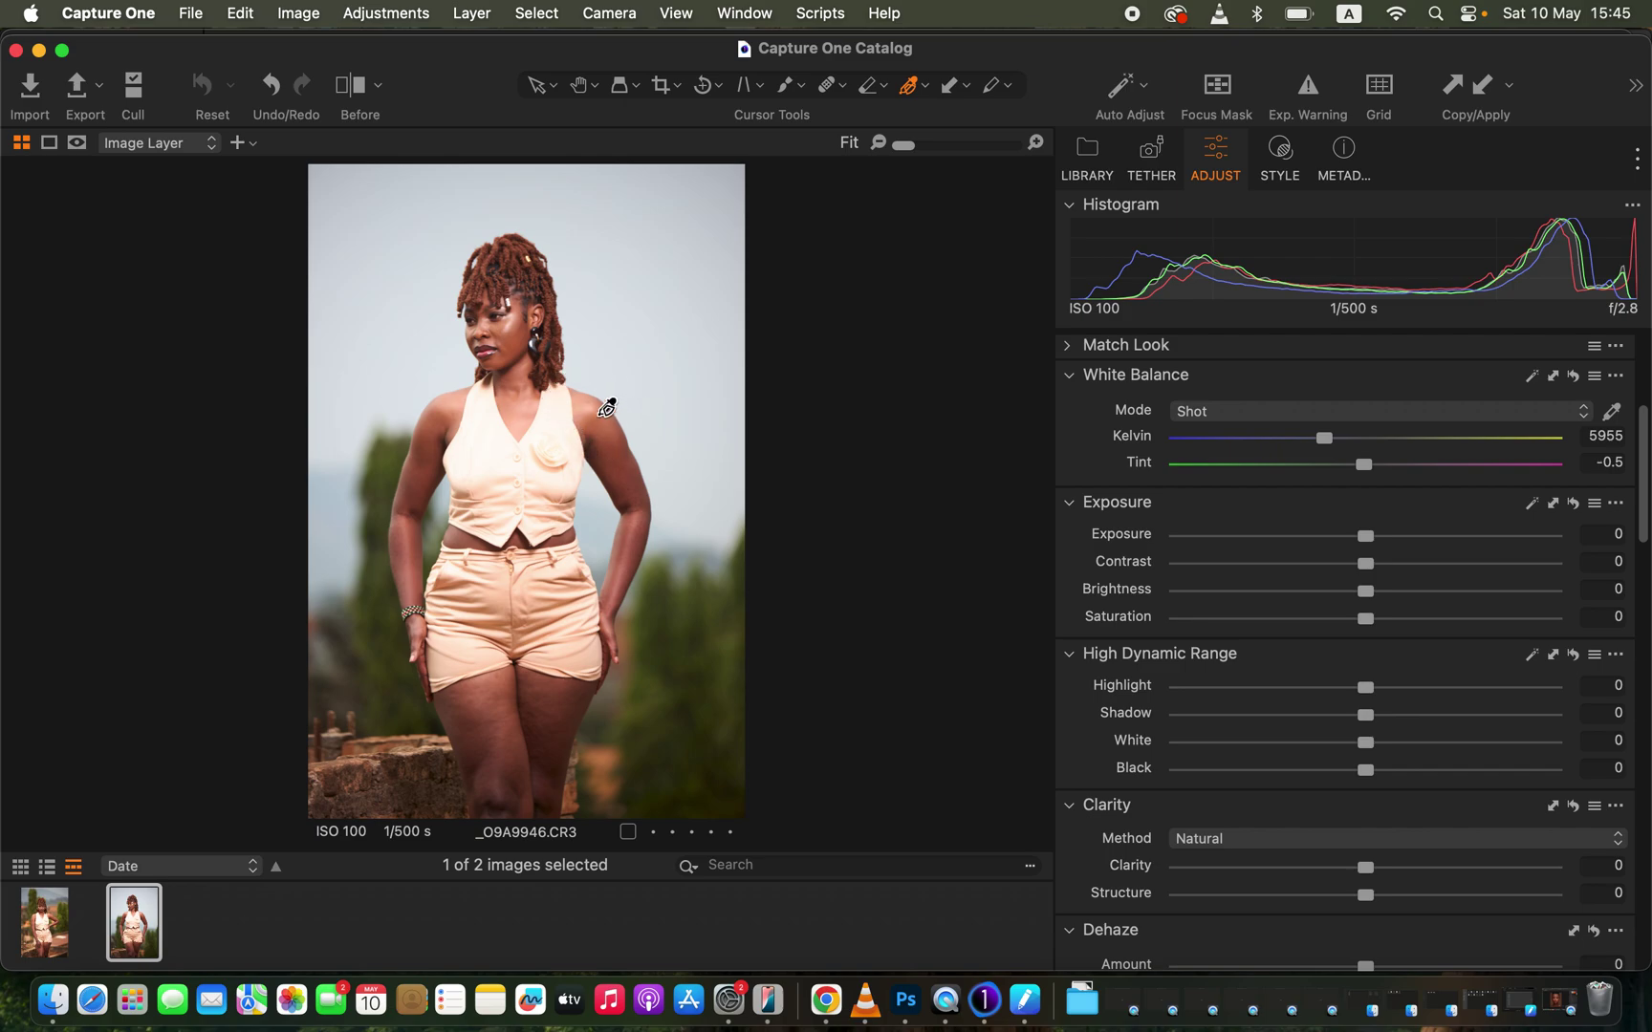
# - In High Dynamic Range, set Highlight to -90, White to -88, Shadow to 14 and Black to -9, checking the before/after comparison
pyautogui.moveTo(1228, 687); pyautogui.dragTo(1196, 689)
pyautogui.moveTo(1235, 756); pyautogui.dragTo(1206, 754)
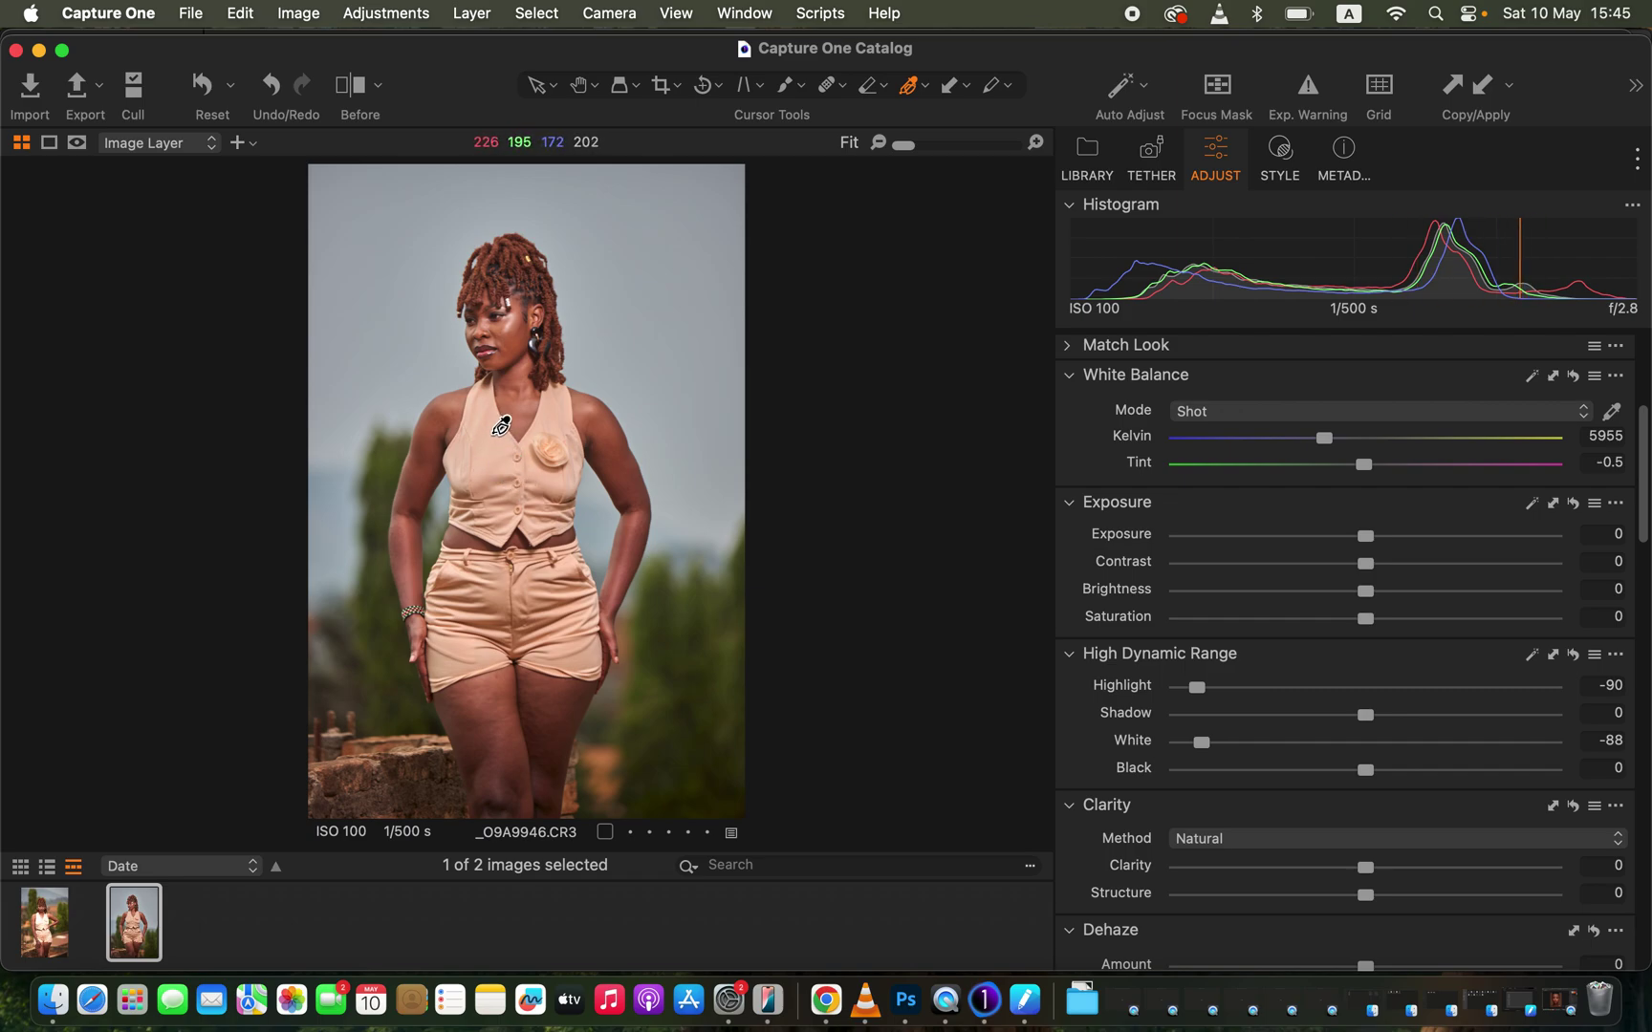
pyautogui.click(346, 92)
pyautogui.moveTo(541, 478); pyautogui.dragTo(225, 551)
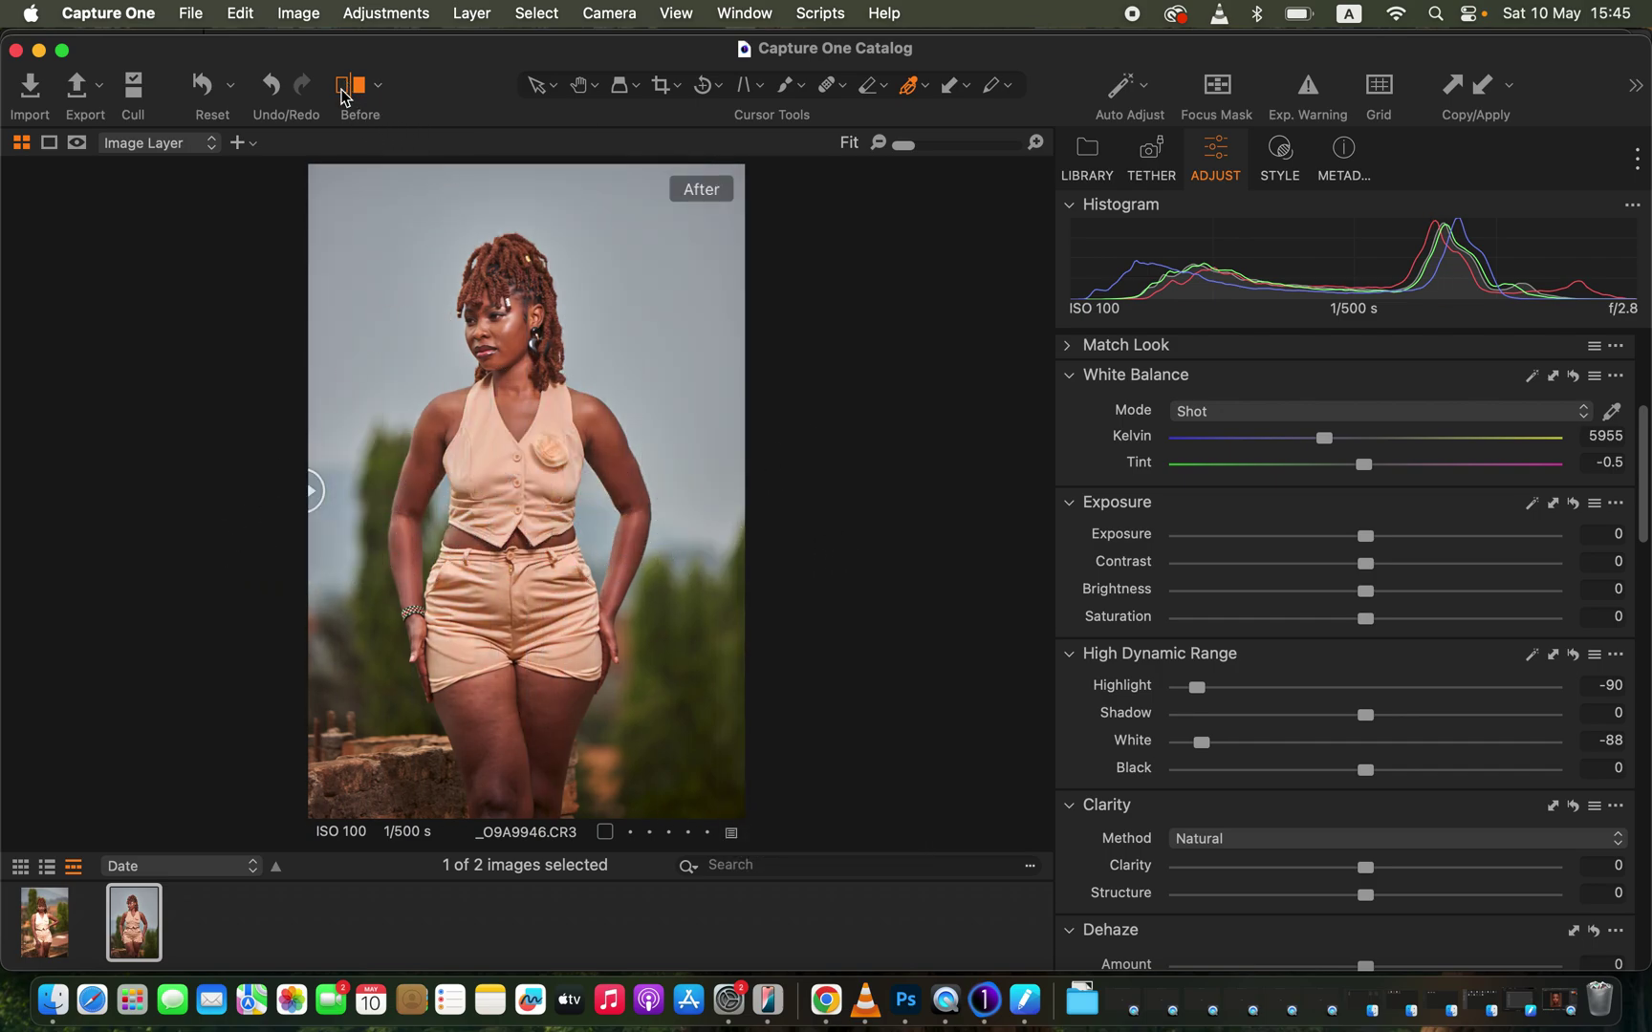
pyautogui.click(346, 95)
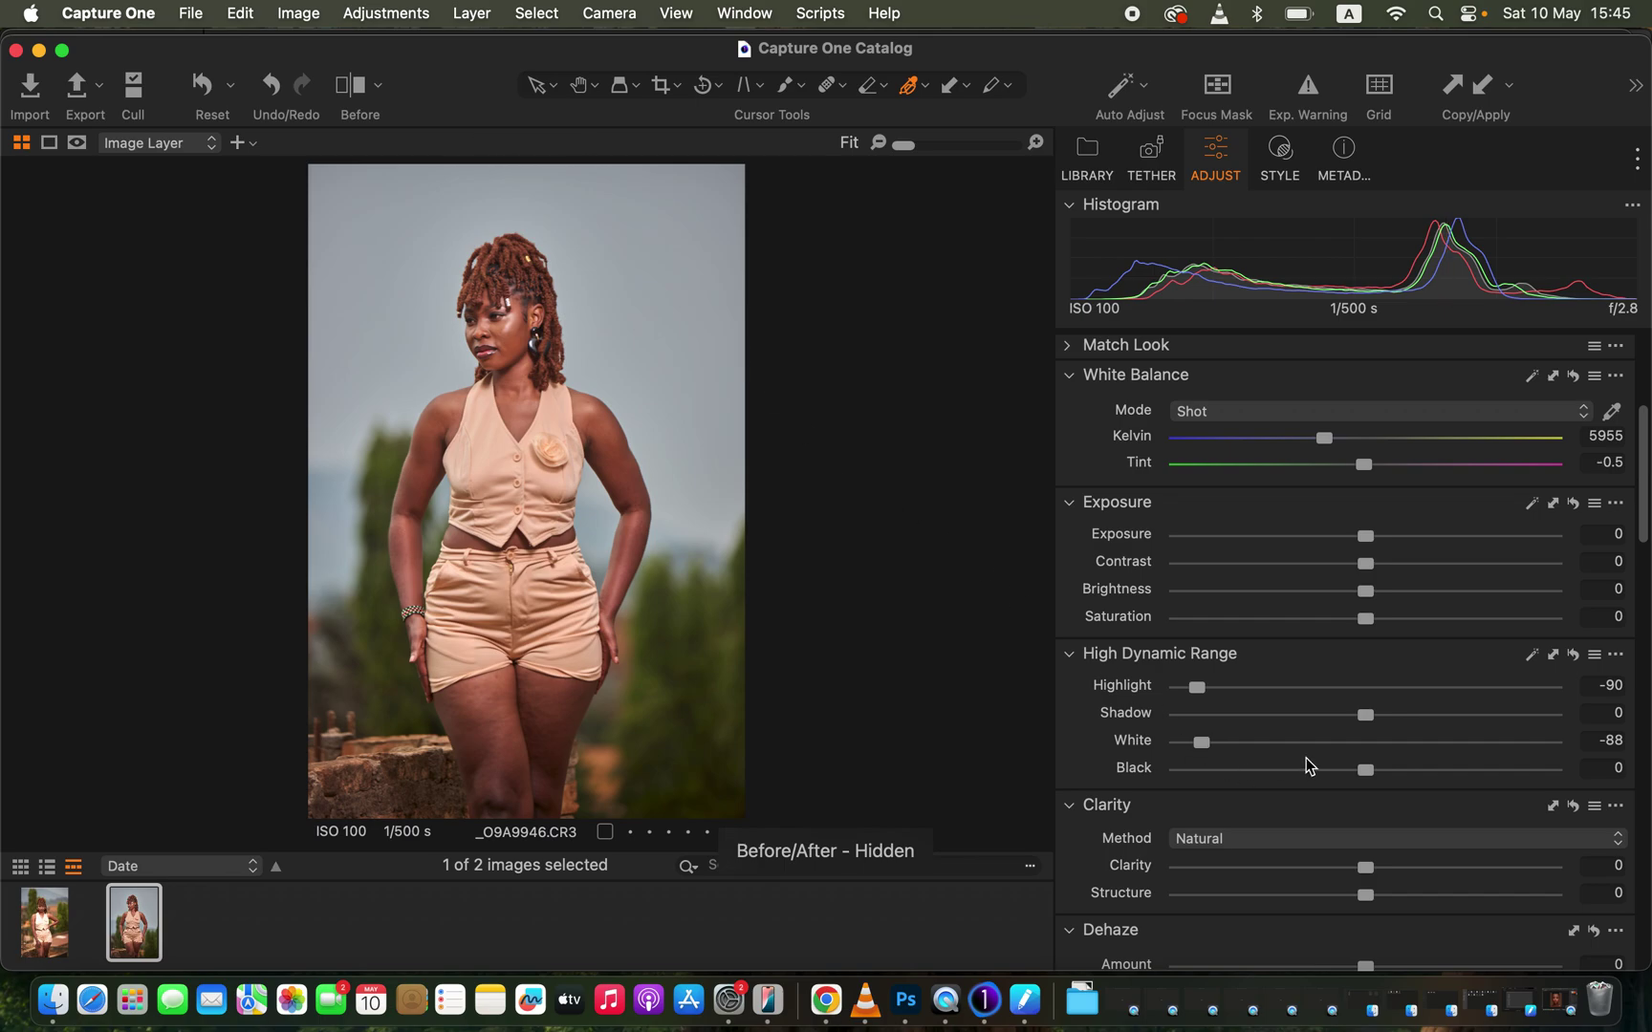
pyautogui.moveTo(1377, 723); pyautogui.dragTo(1348, 776)
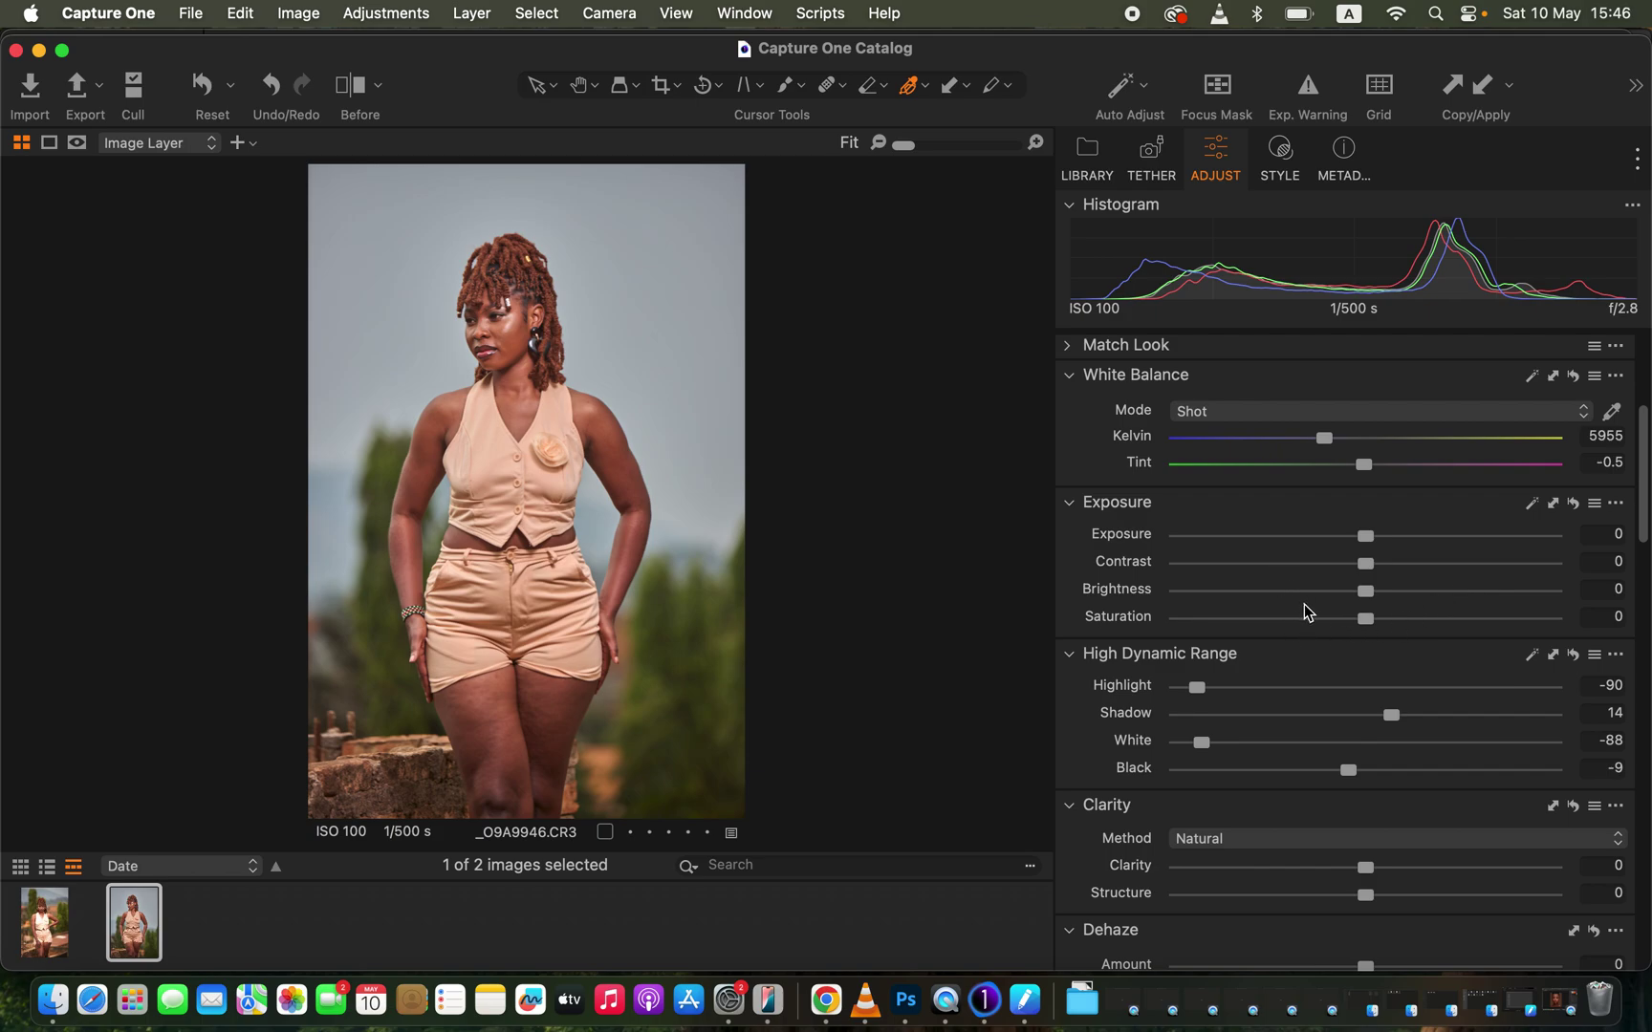
# - In the RGB Levels, set the shadow input to 9 and the highlight input to 250
pyautogui.scroll(-10, 1644, 535)
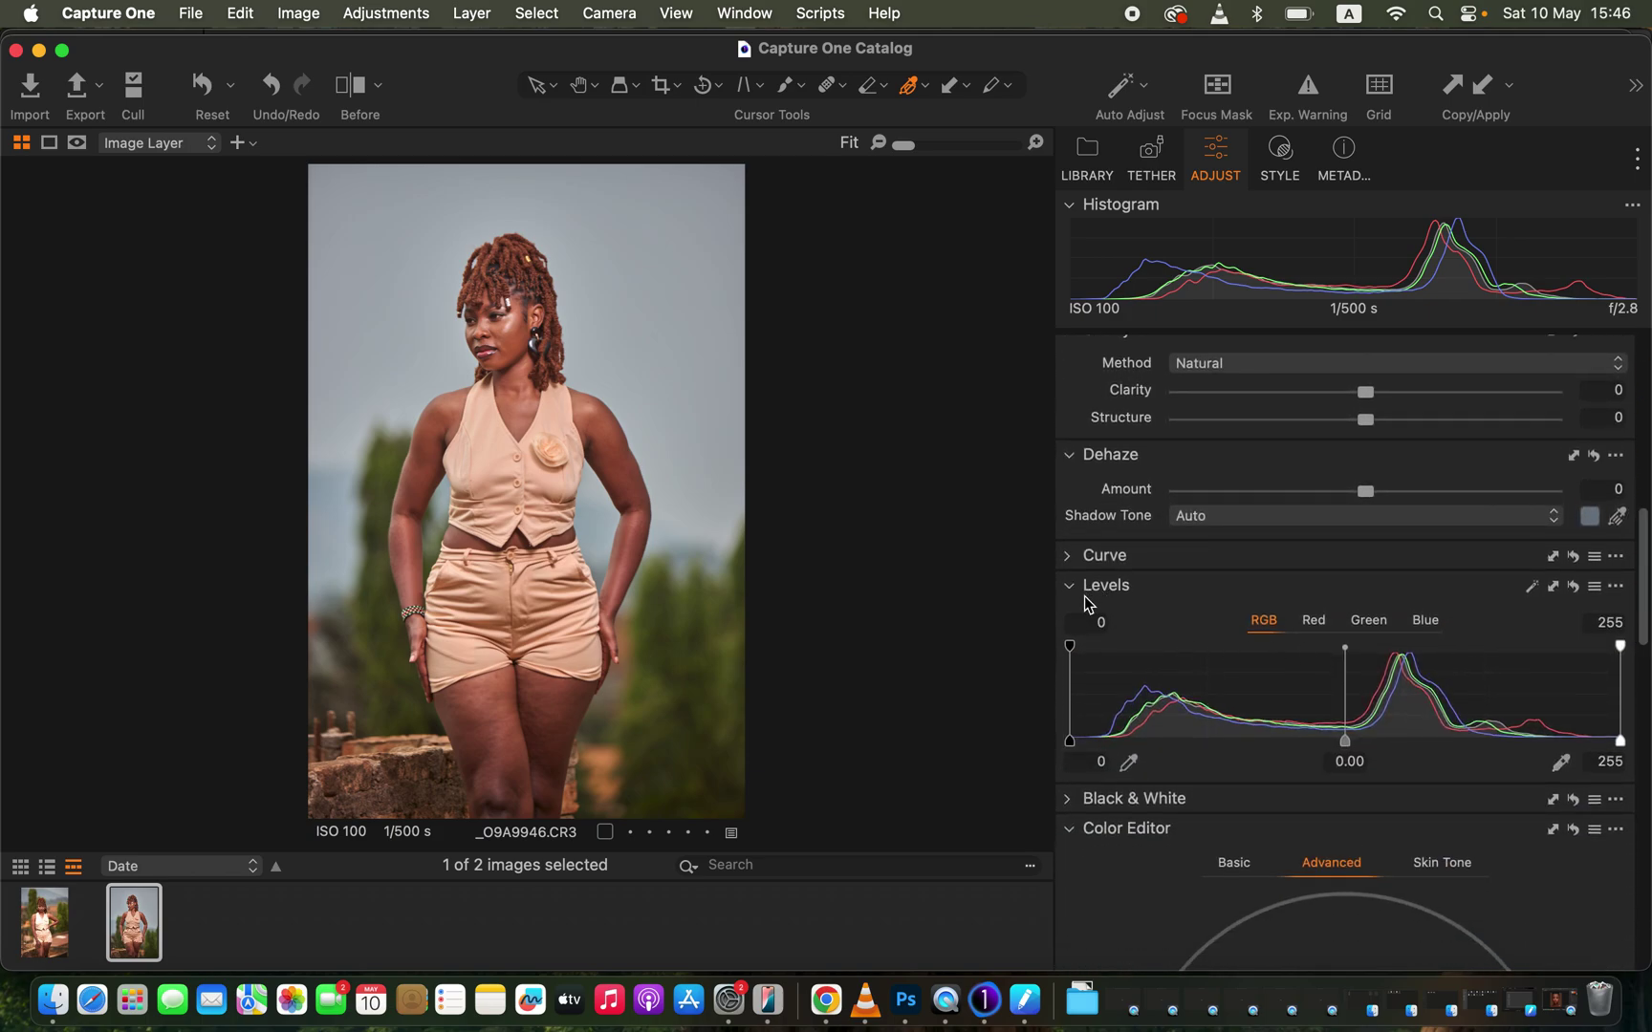
pyautogui.moveTo(1071, 741); pyautogui.dragTo(1085, 741)
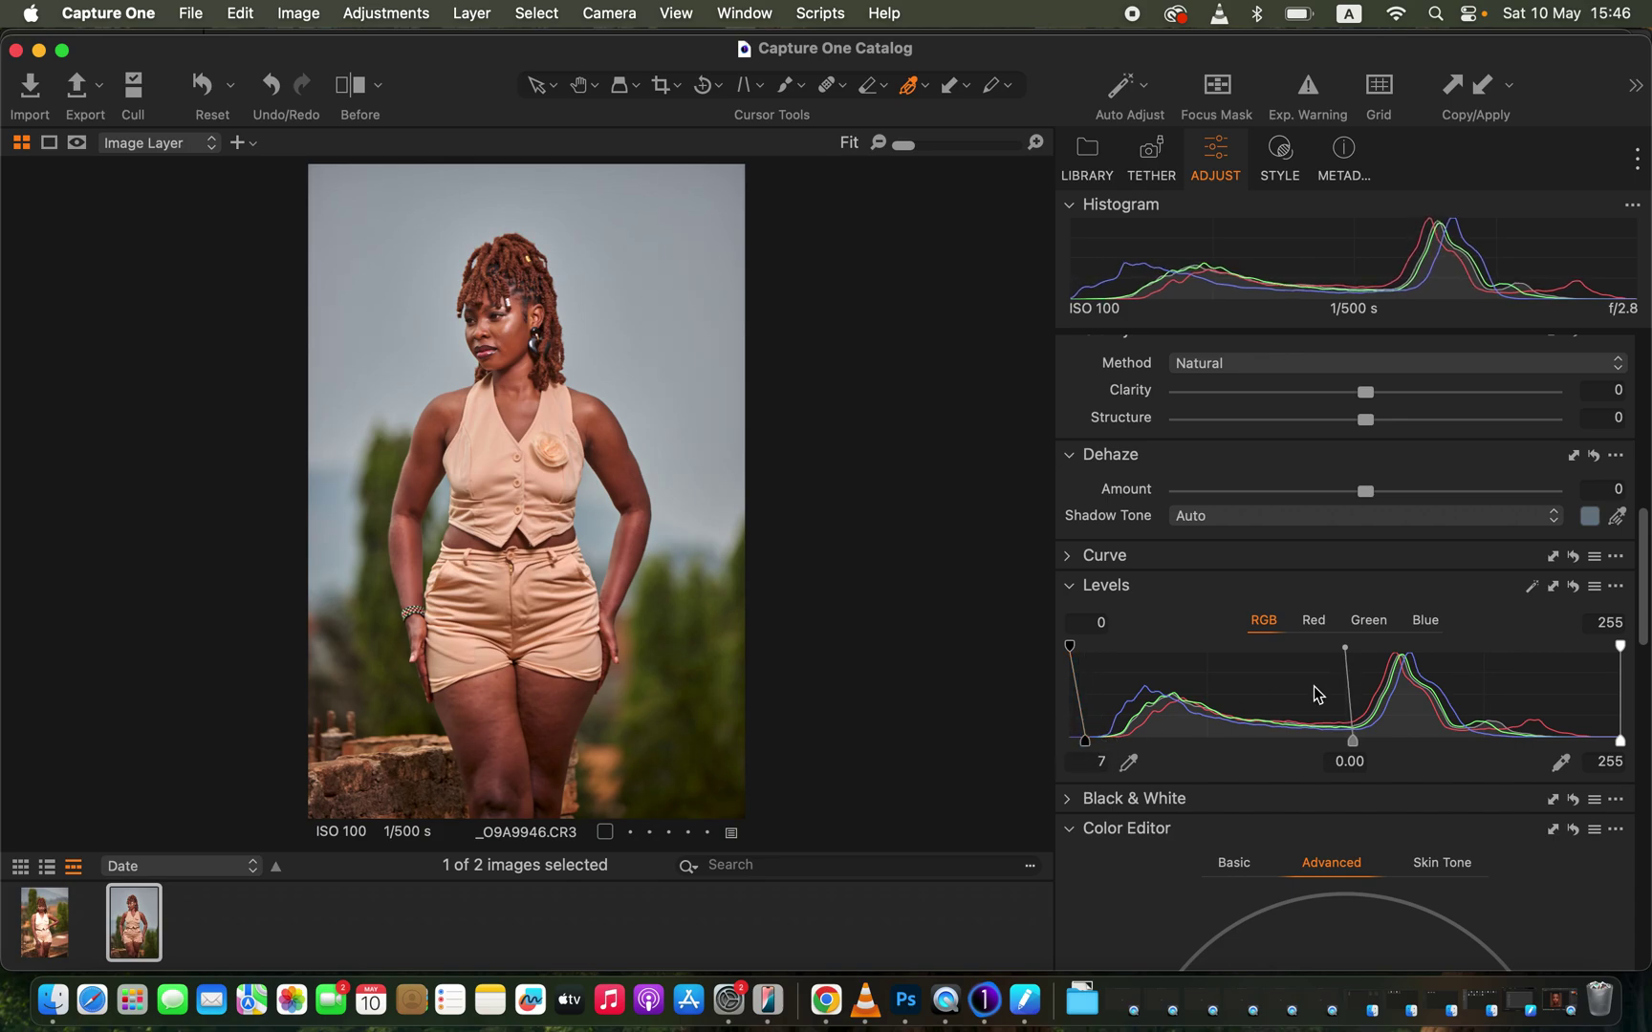
pyautogui.moveTo(1620, 742); pyautogui.dragTo(1608, 744)
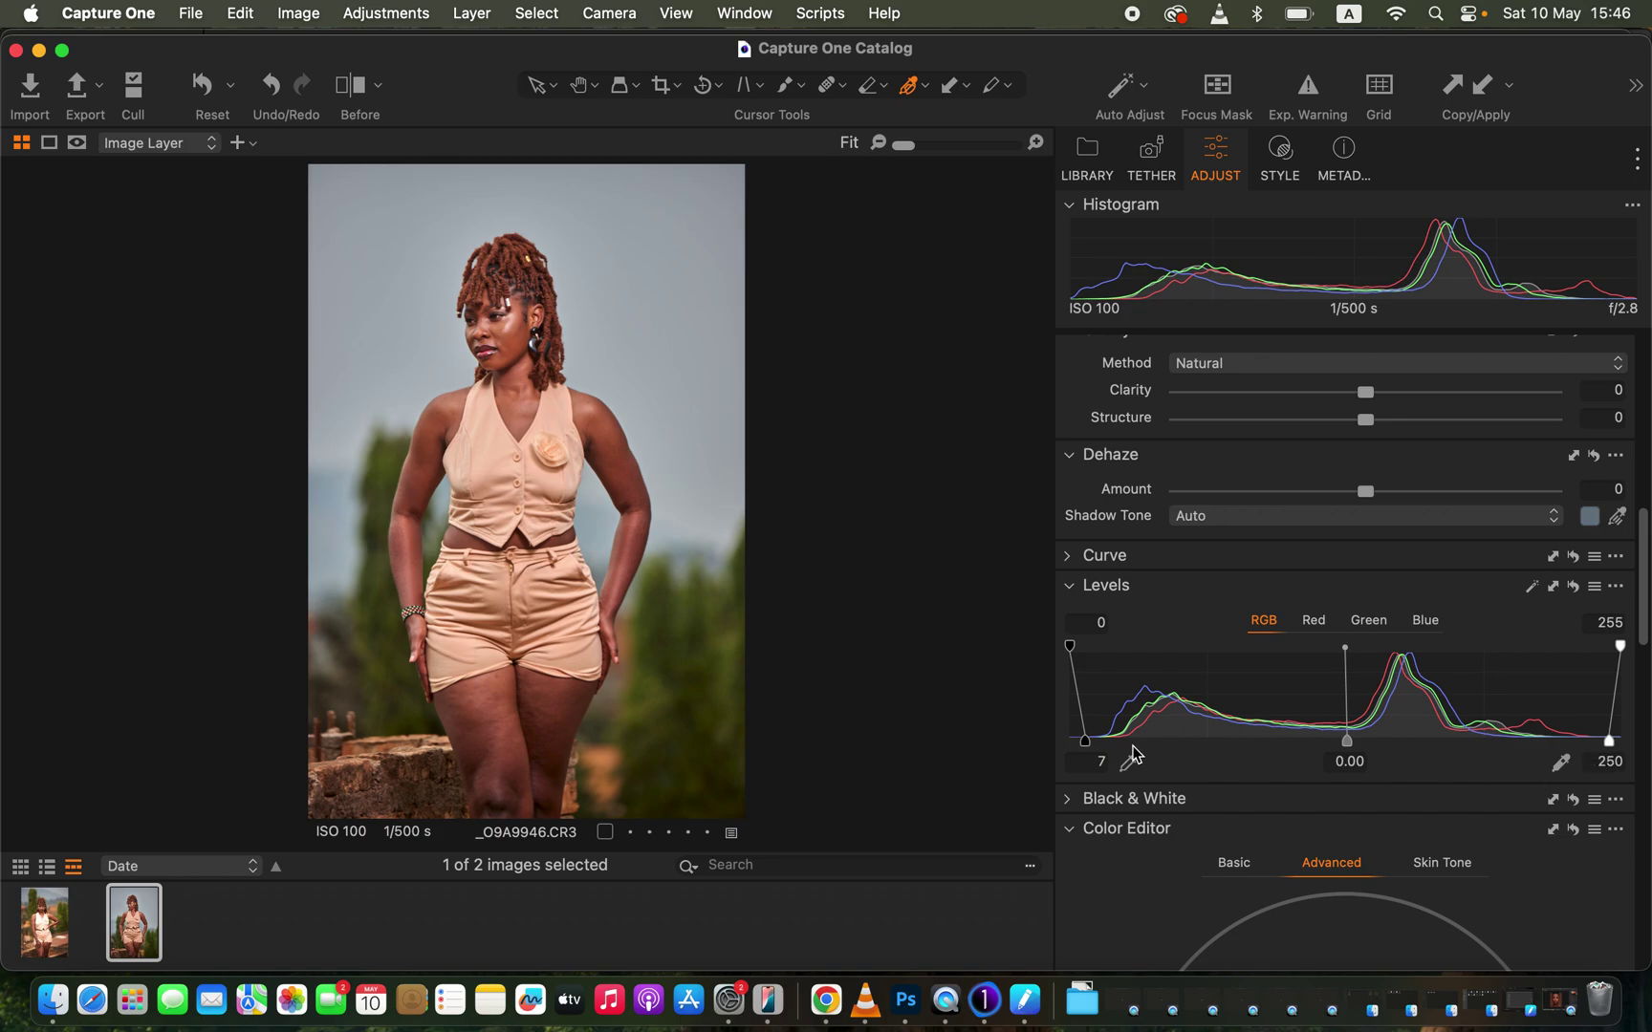
pyautogui.moveTo(1092, 743); pyautogui.dragTo(1095, 743)
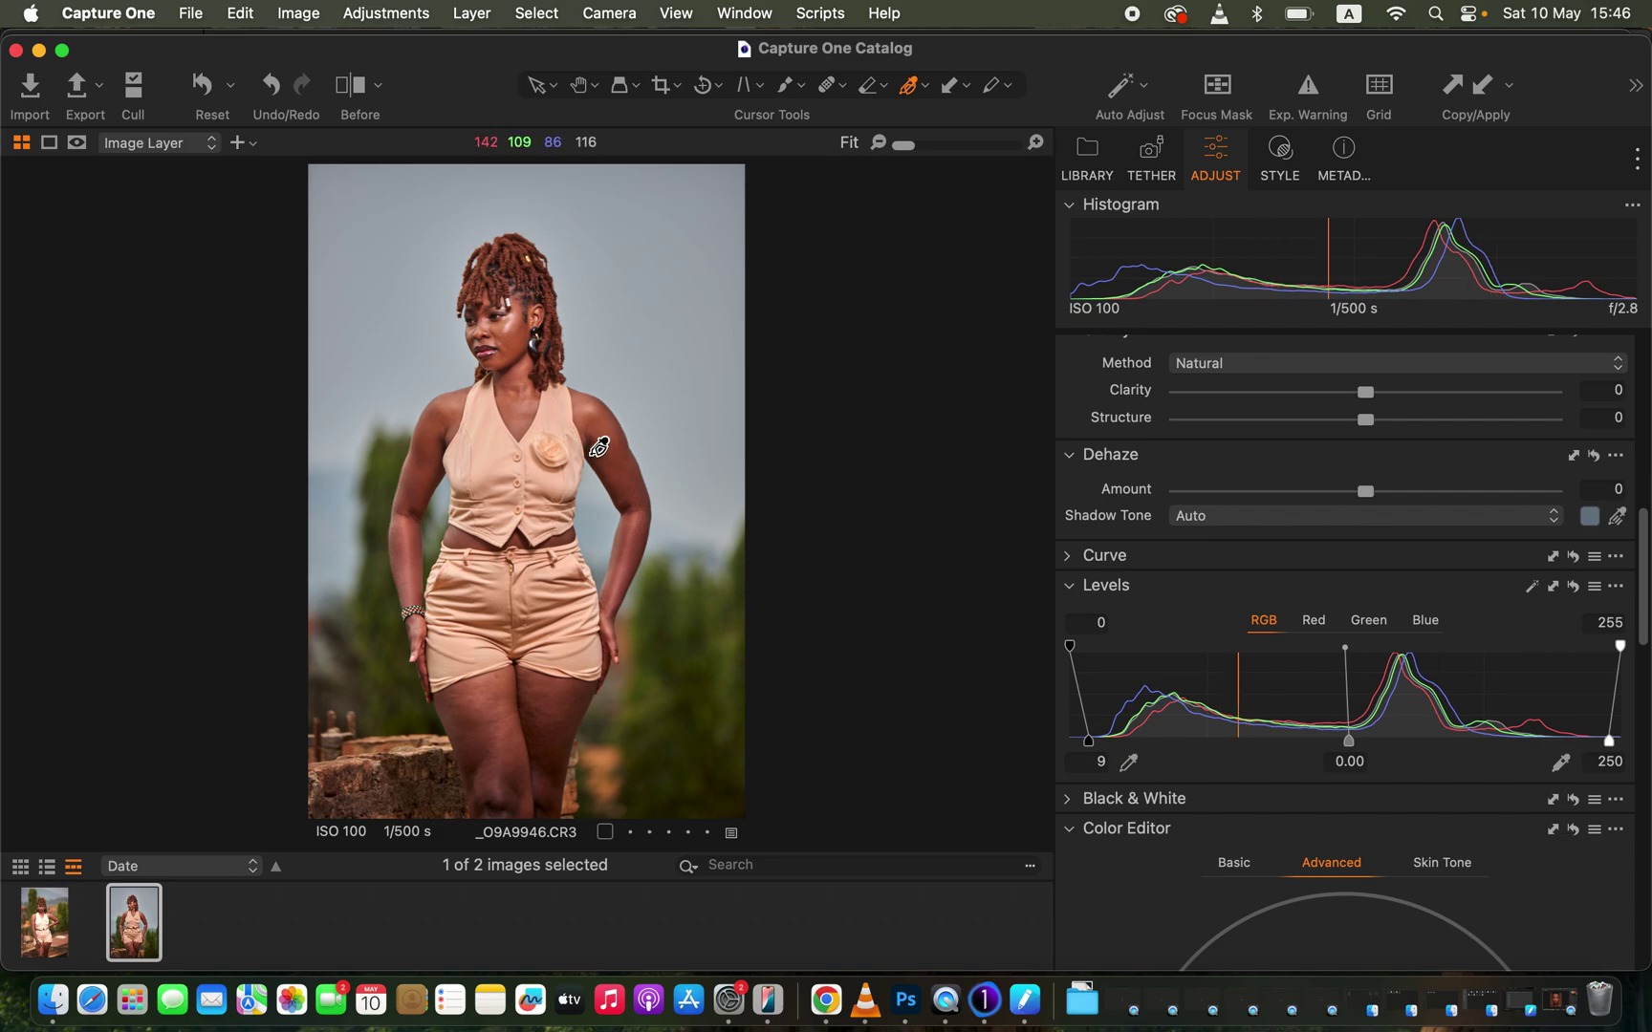
# - Raise the photo's exposure to 0.05
pyautogui.moveTo(1644, 608); pyautogui.dragTo(1646, 483)
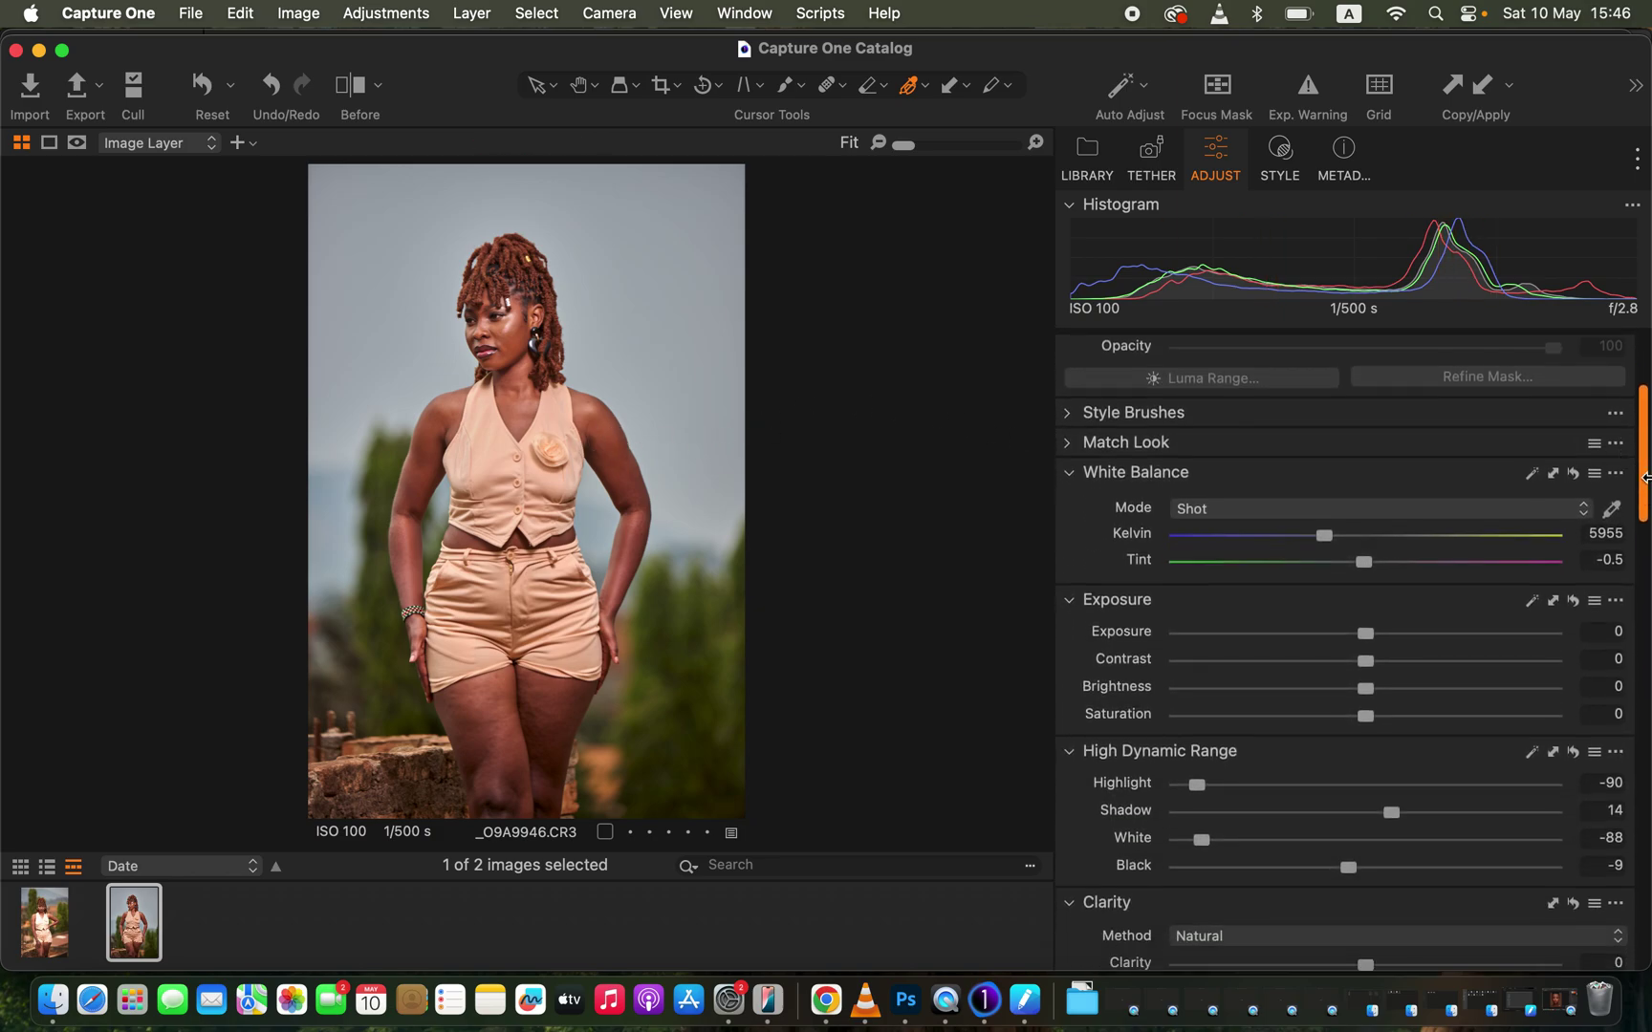
pyautogui.moveTo(1365, 633); pyautogui.dragTo(1377, 644)
pyautogui.click(1377, 645)
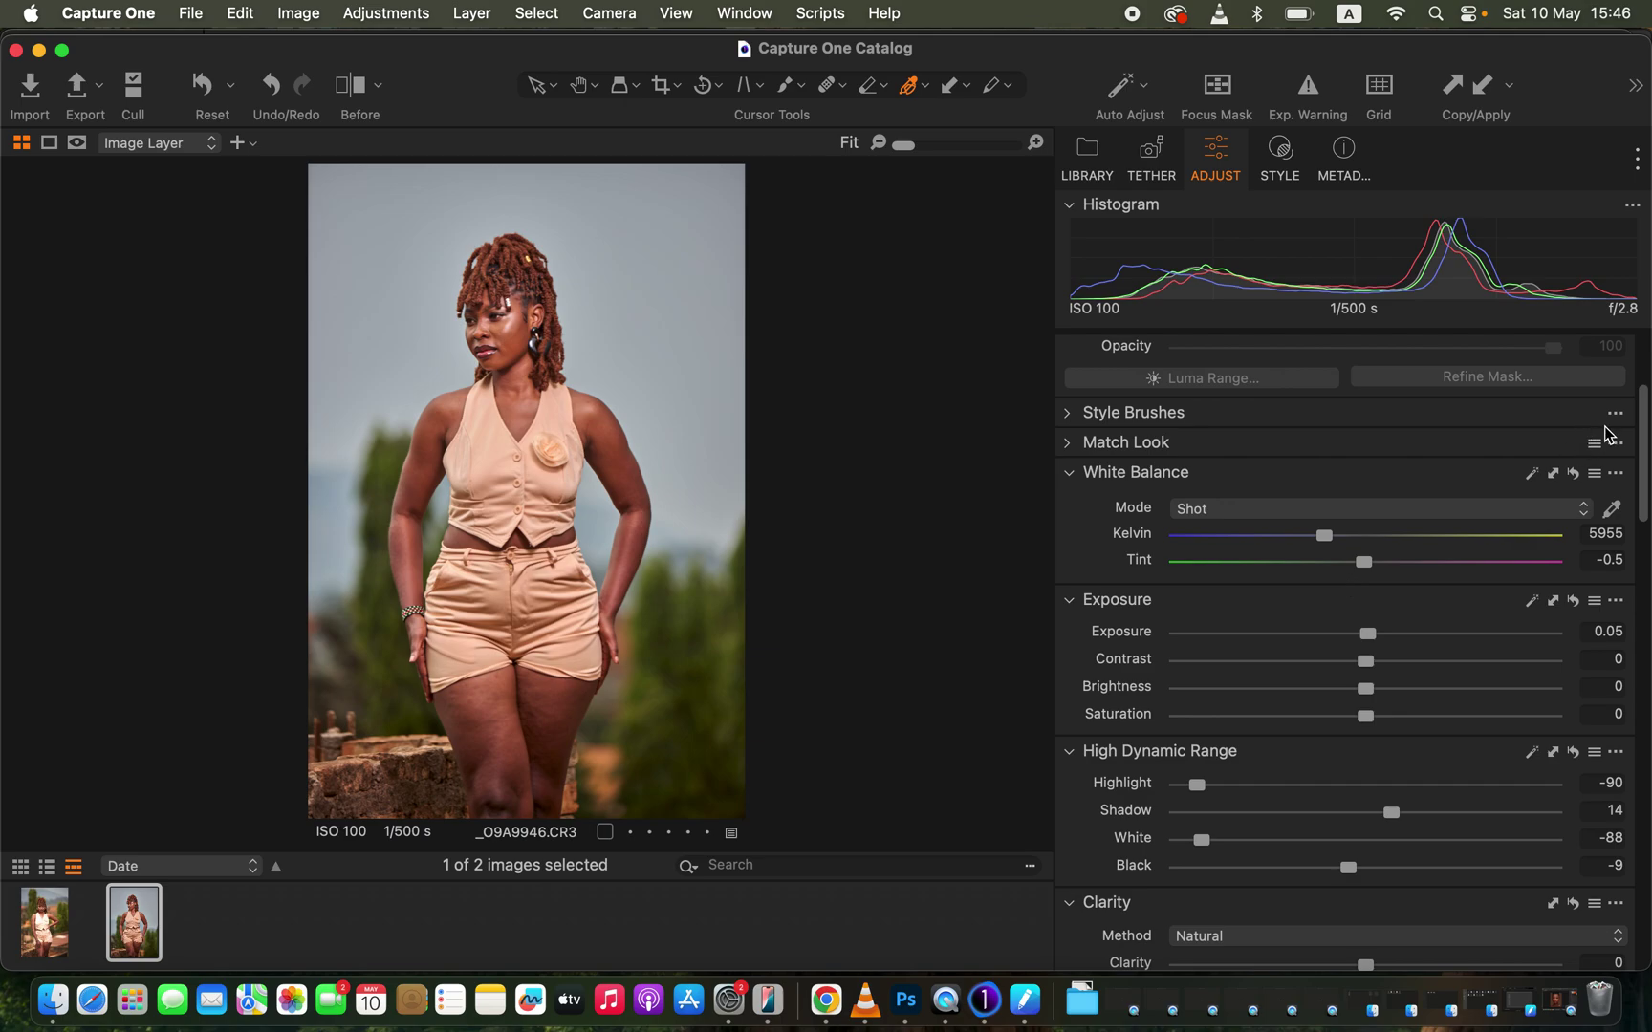
# - Add a new filled adjustment layer above the Image Layer
pyautogui.scroll(-1, 1642, 507)
pyautogui.moveTo(1642, 507); pyautogui.dragTo(1636, 440)
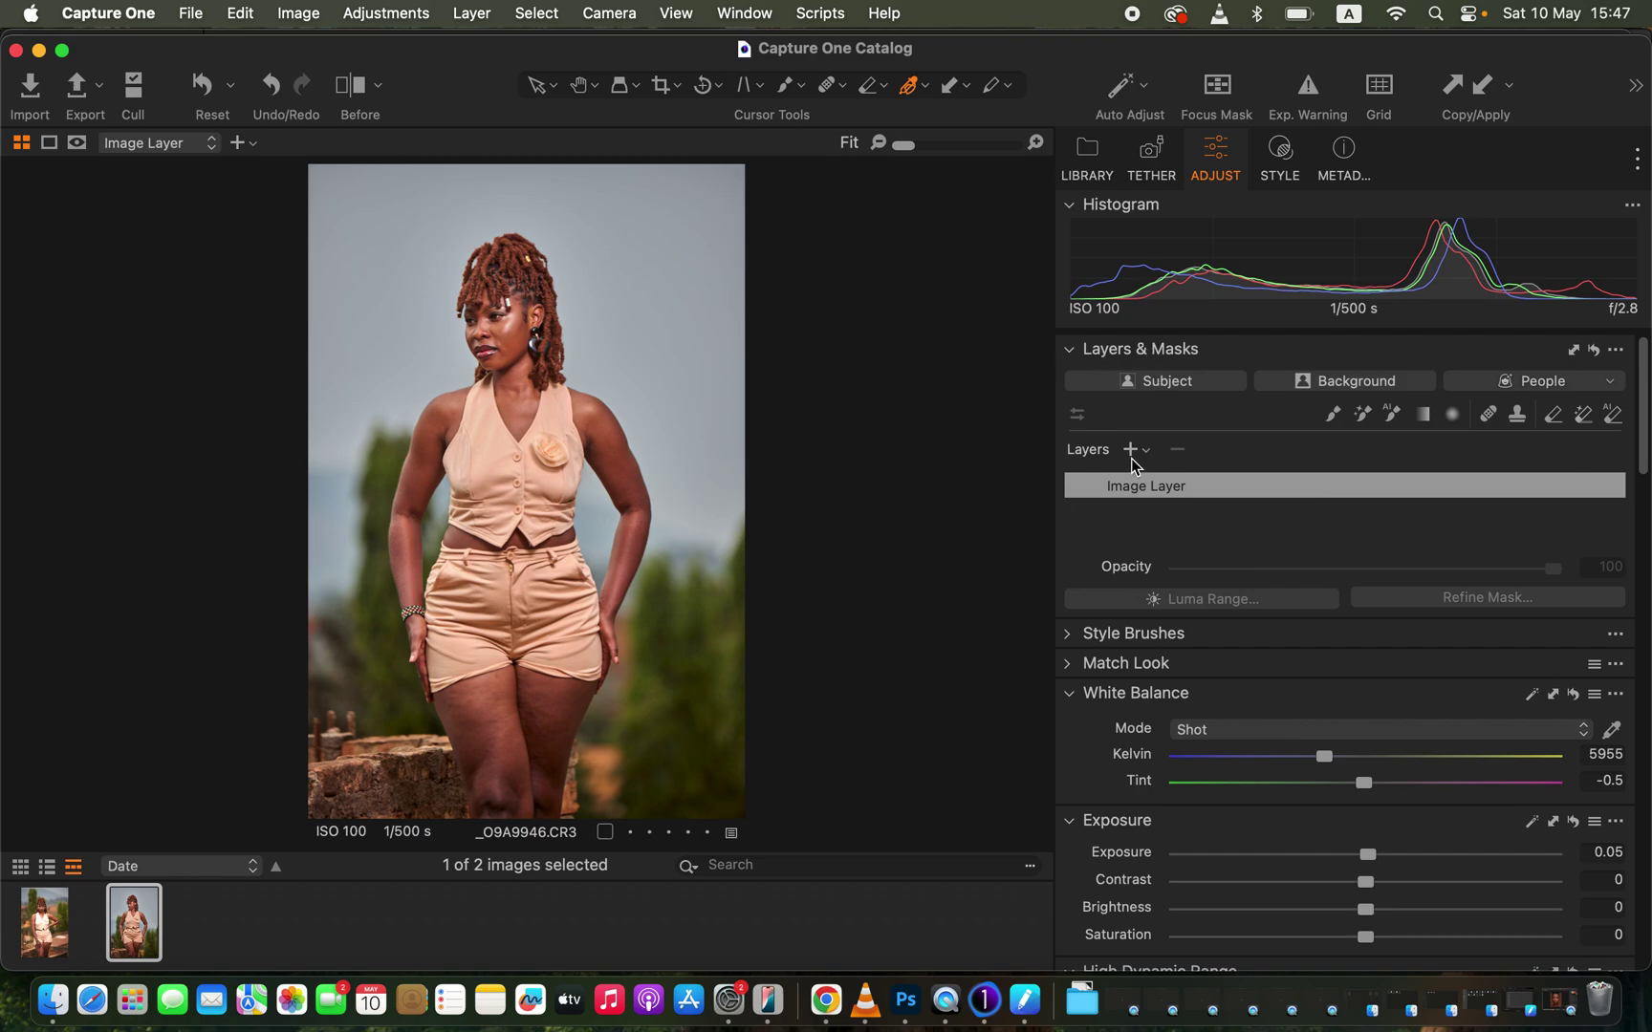
pyautogui.scroll(-4, 1401, 783)
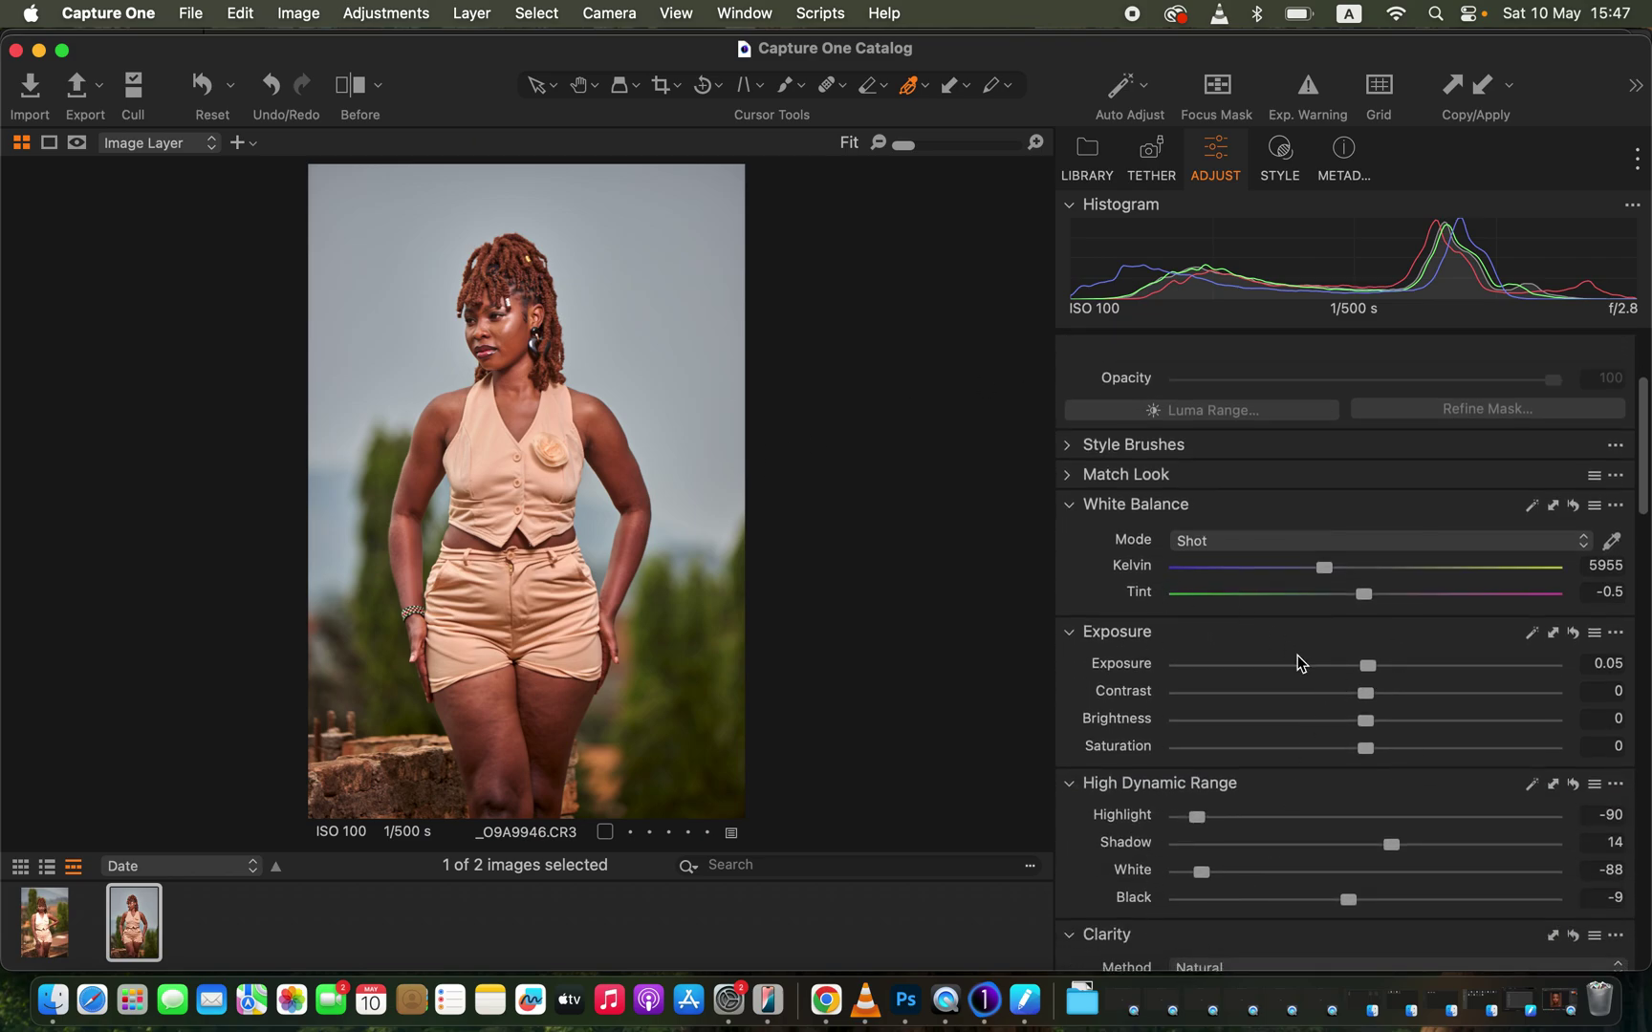
pyautogui.scroll(4, 1202, 572)
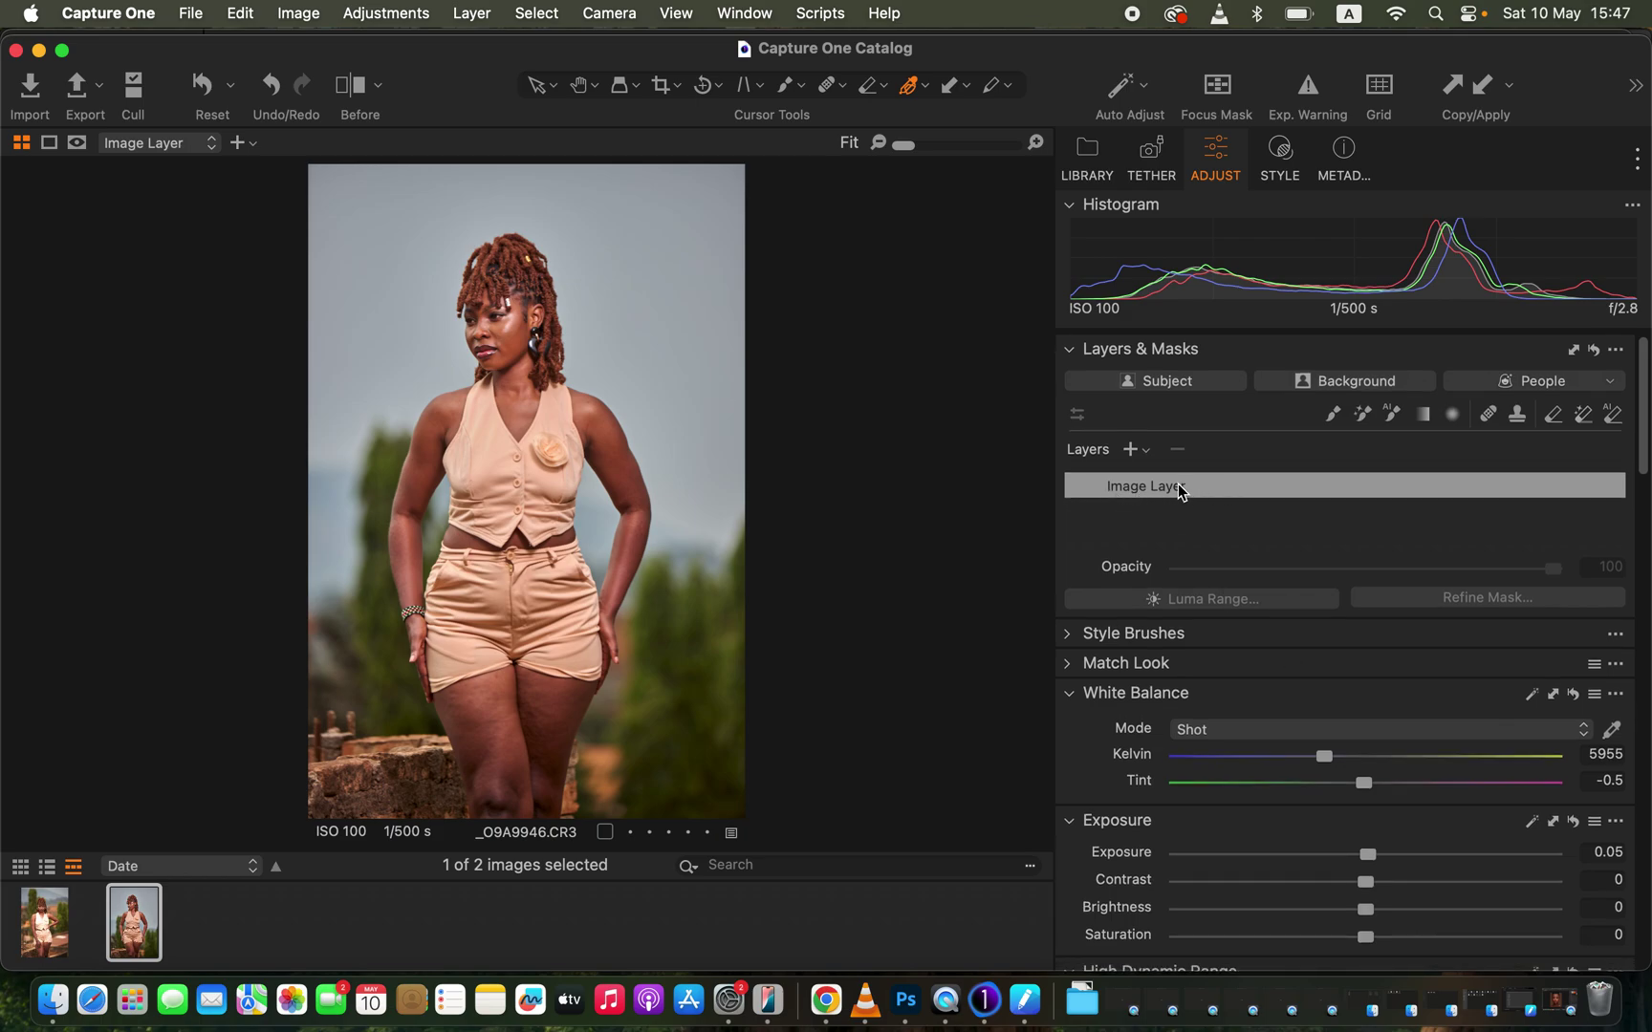
pyautogui.click(1132, 455)
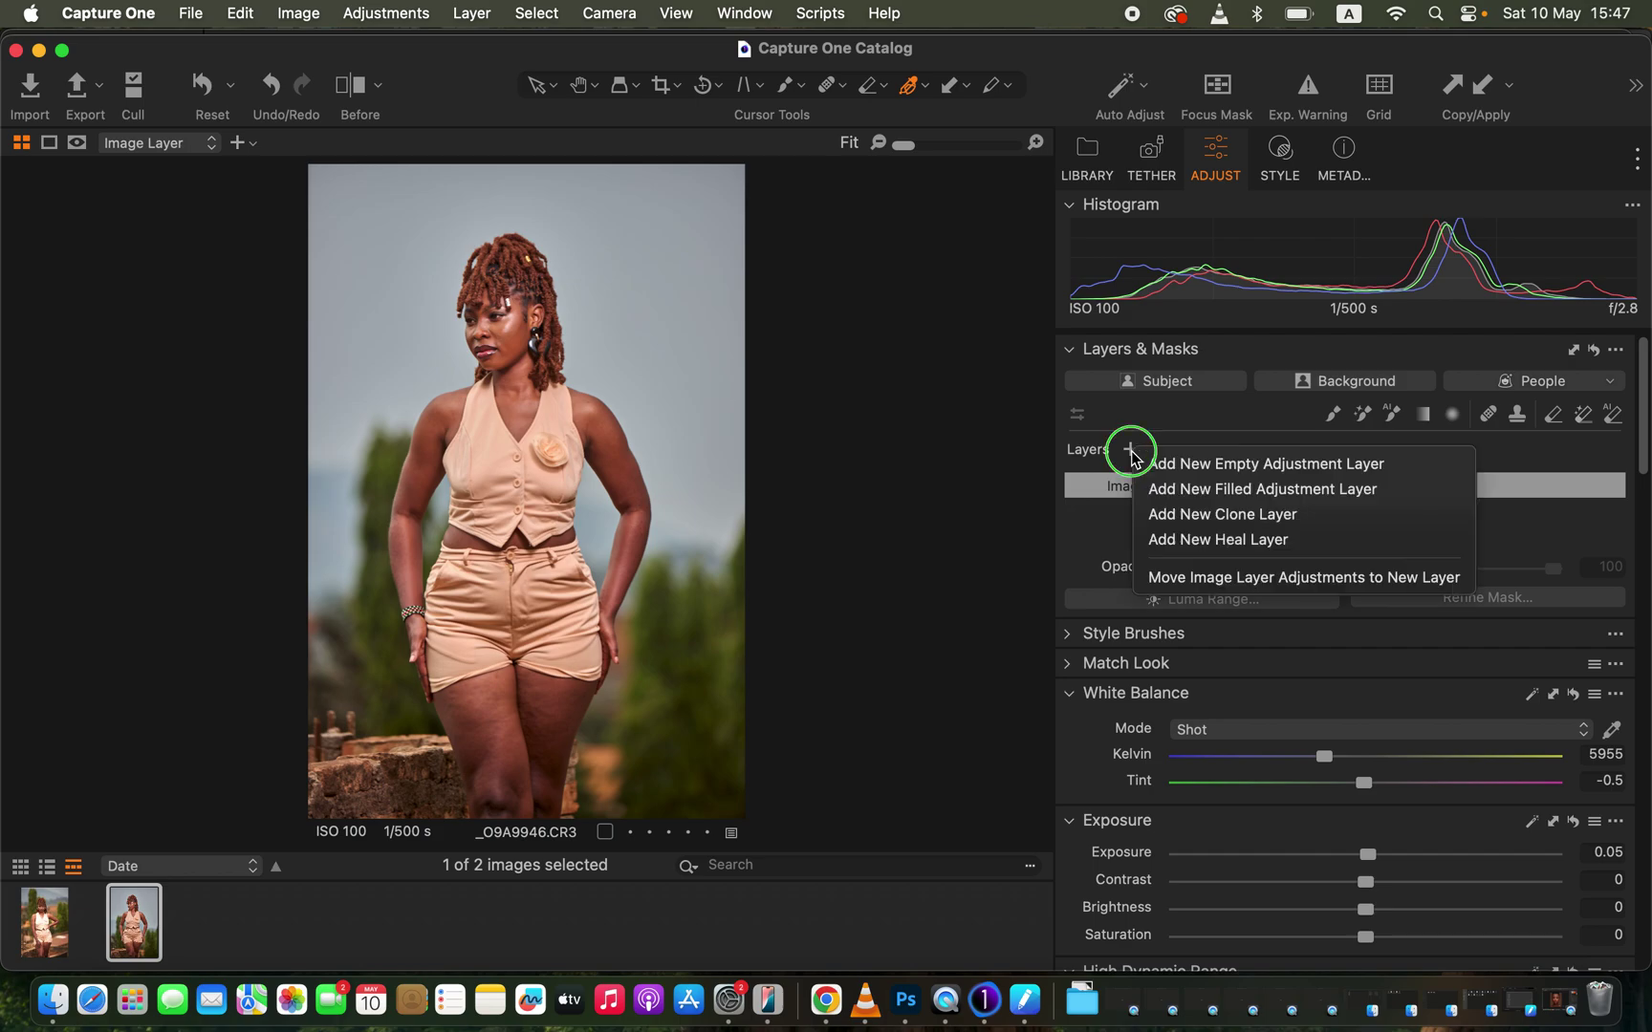
pyautogui.click(1216, 497)
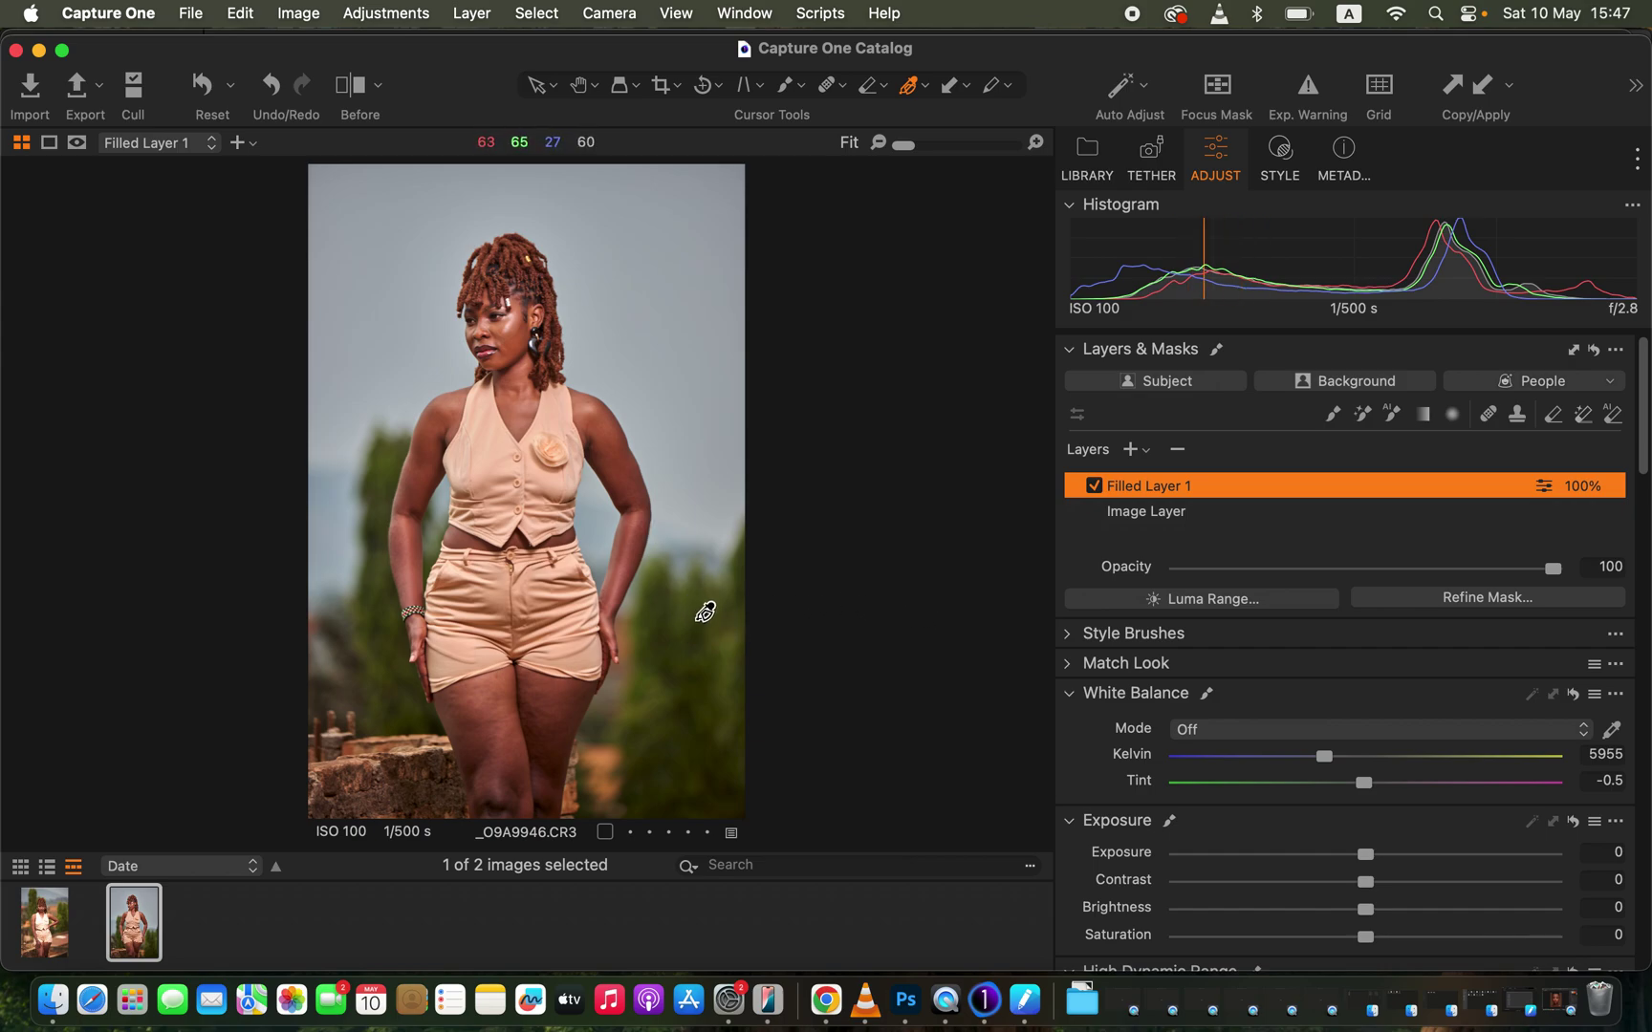
# - In the basic Color Editor, set the green range's hue to 29.2 and fine-tune its saturation and lightness on the filled layer
pyautogui.moveTo(1645, 466); pyautogui.dragTo(1640, 738)
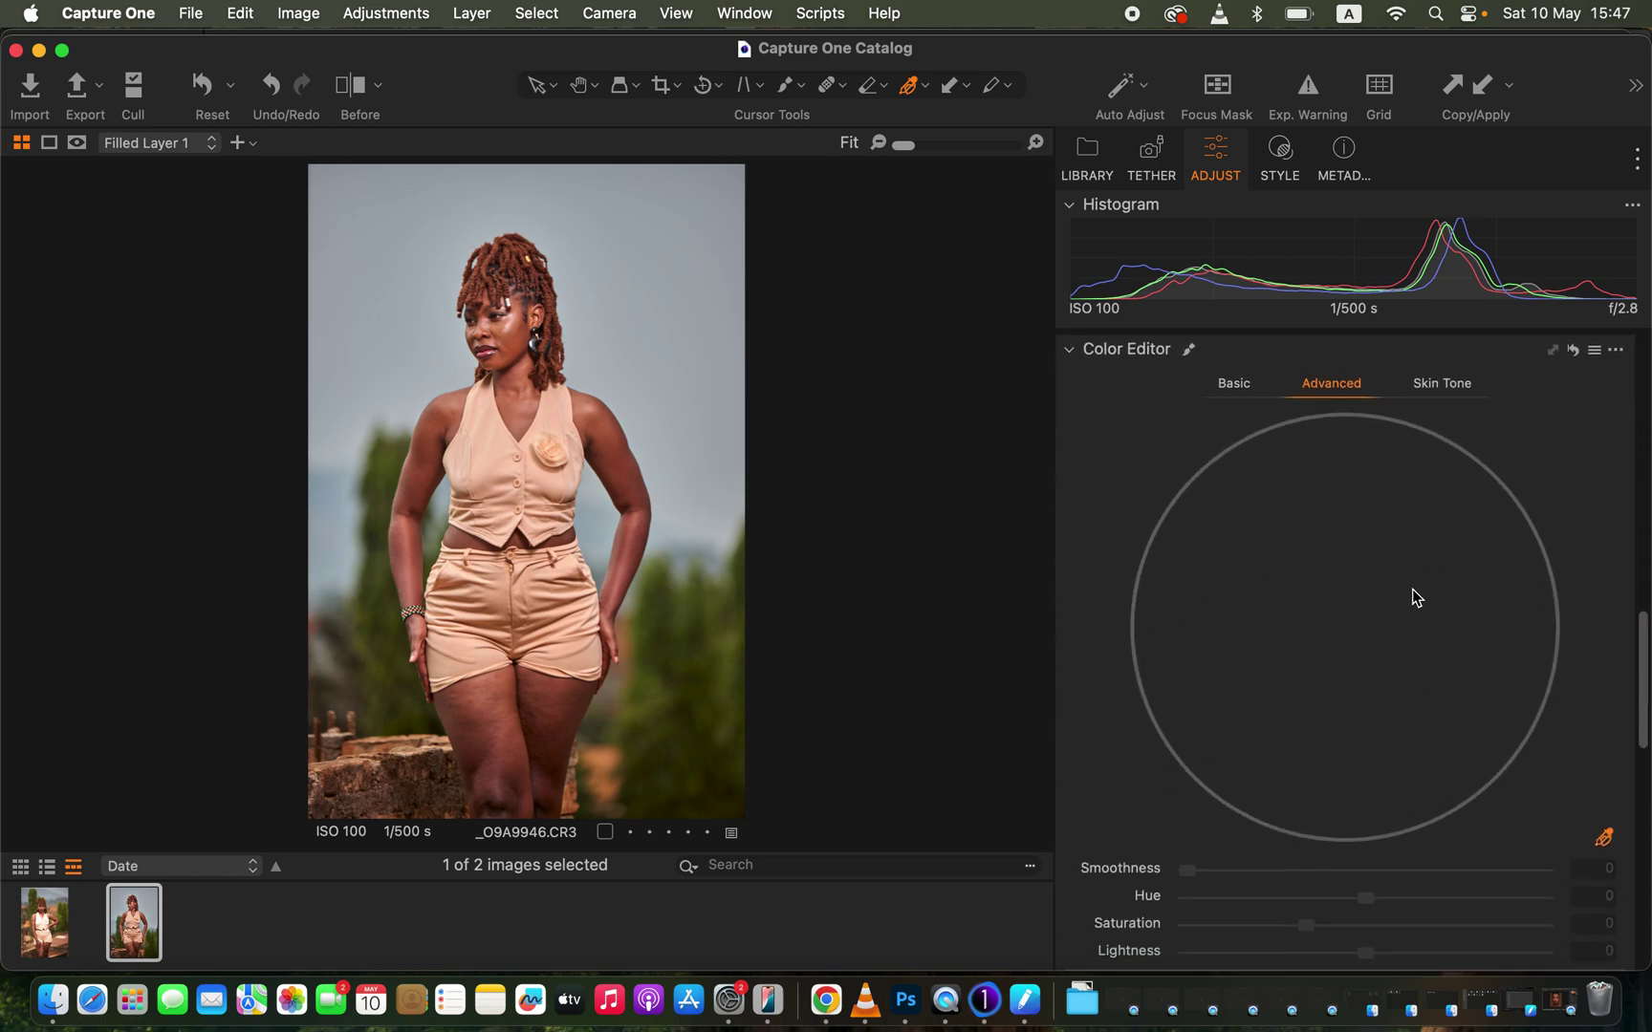
pyautogui.click(1238, 385)
pyautogui.click(1331, 386)
pyautogui.click(1236, 386)
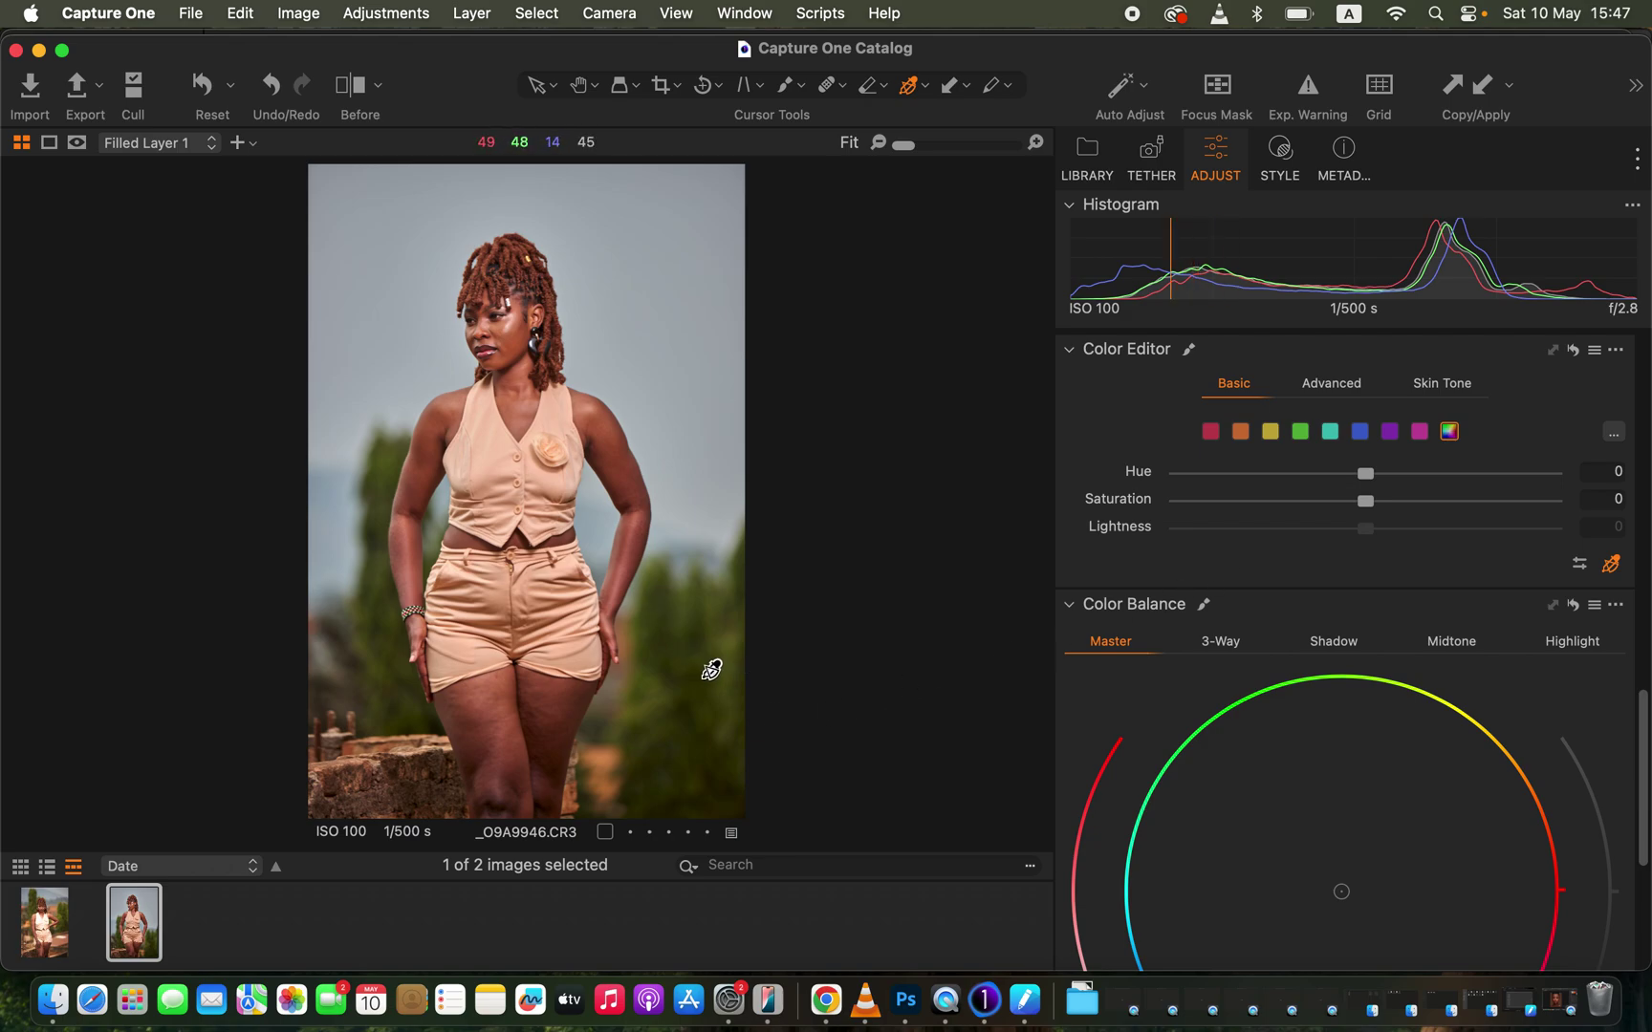
pyautogui.click(1301, 433)
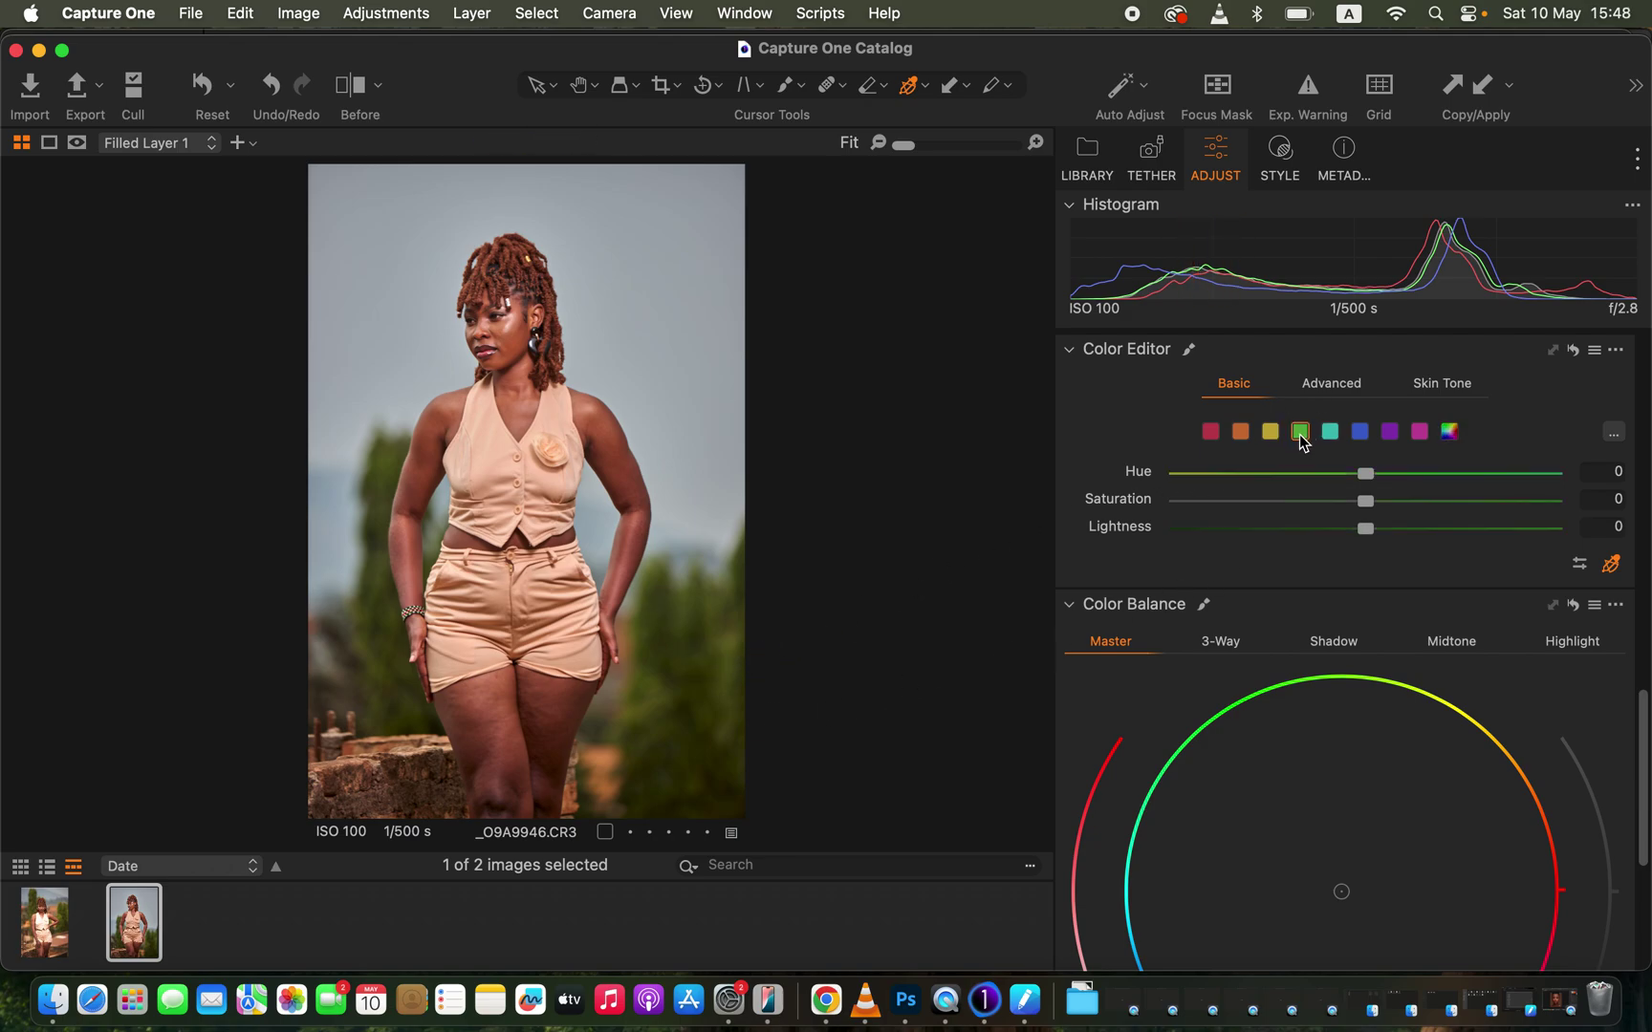
pyautogui.moveTo(1387, 478); pyautogui.dragTo(1548, 476)
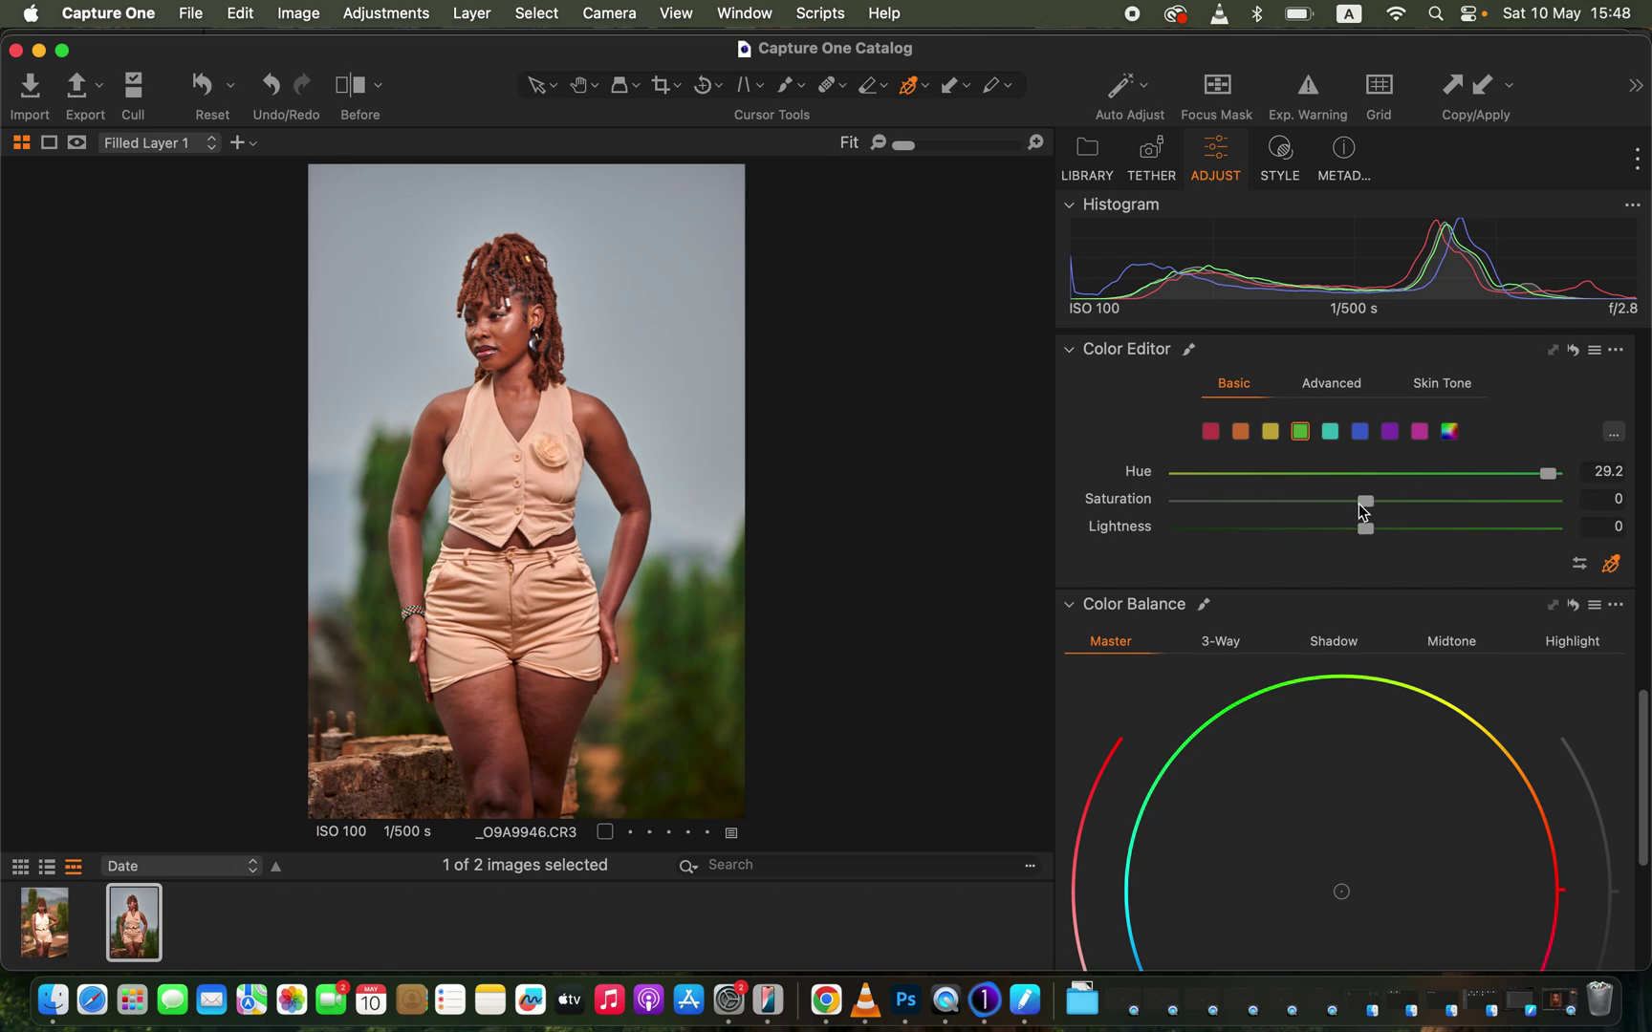
pyautogui.moveTo(1359, 503); pyautogui.dragTo(1388, 532)
pyautogui.moveTo(1345, 534); pyautogui.dragTo(1351, 534)
# - Sample the sky in the photo with the advanced Color Editor's color correction picker to select its blue range
pyautogui.click(1331, 384)
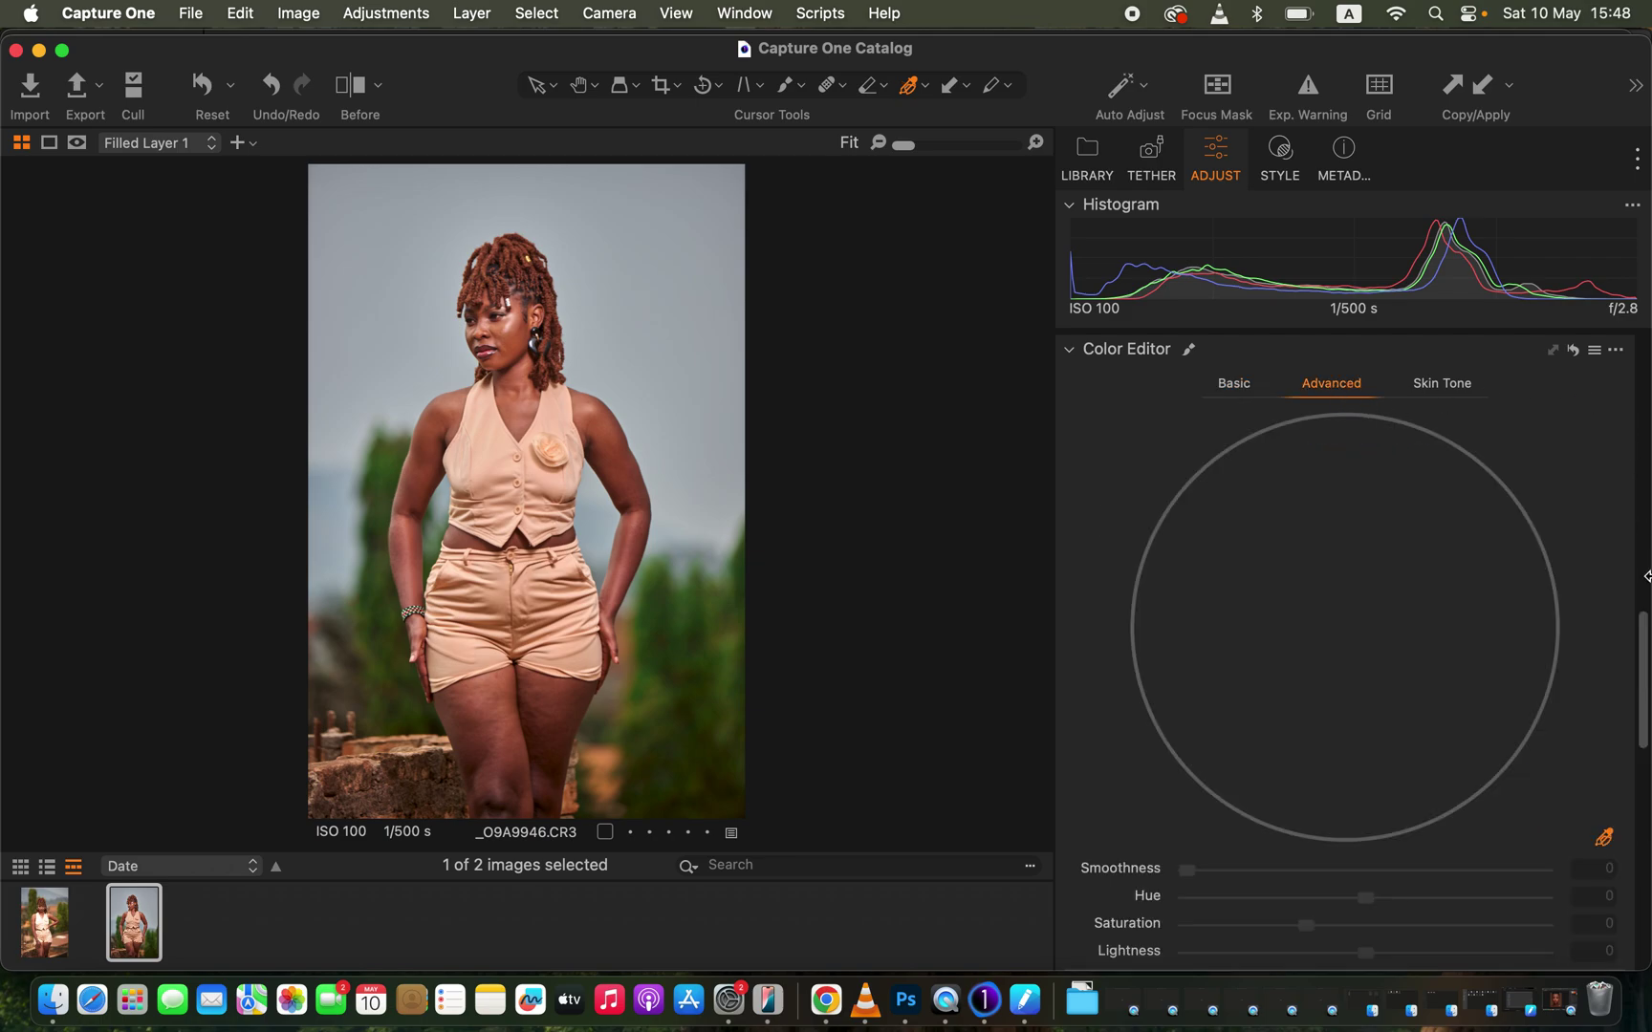
pyautogui.scroll(-3, 1644, 662)
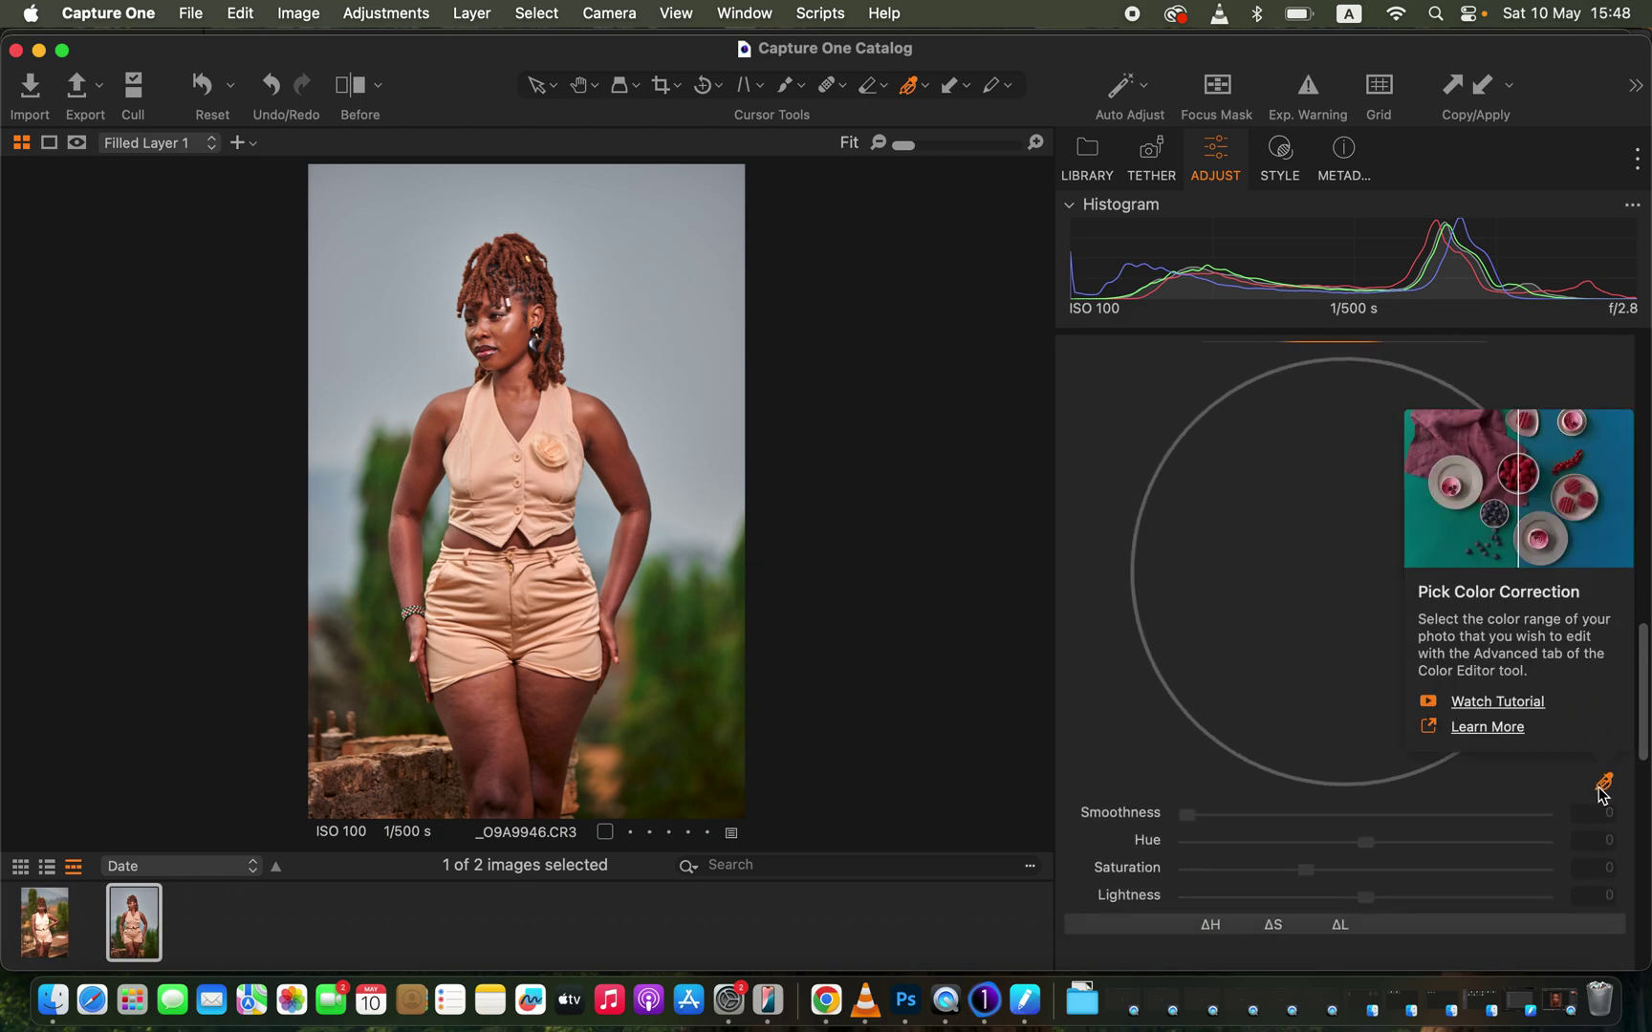
pyautogui.click(1606, 786)
pyautogui.click(1605, 788)
pyautogui.click(331, 389)
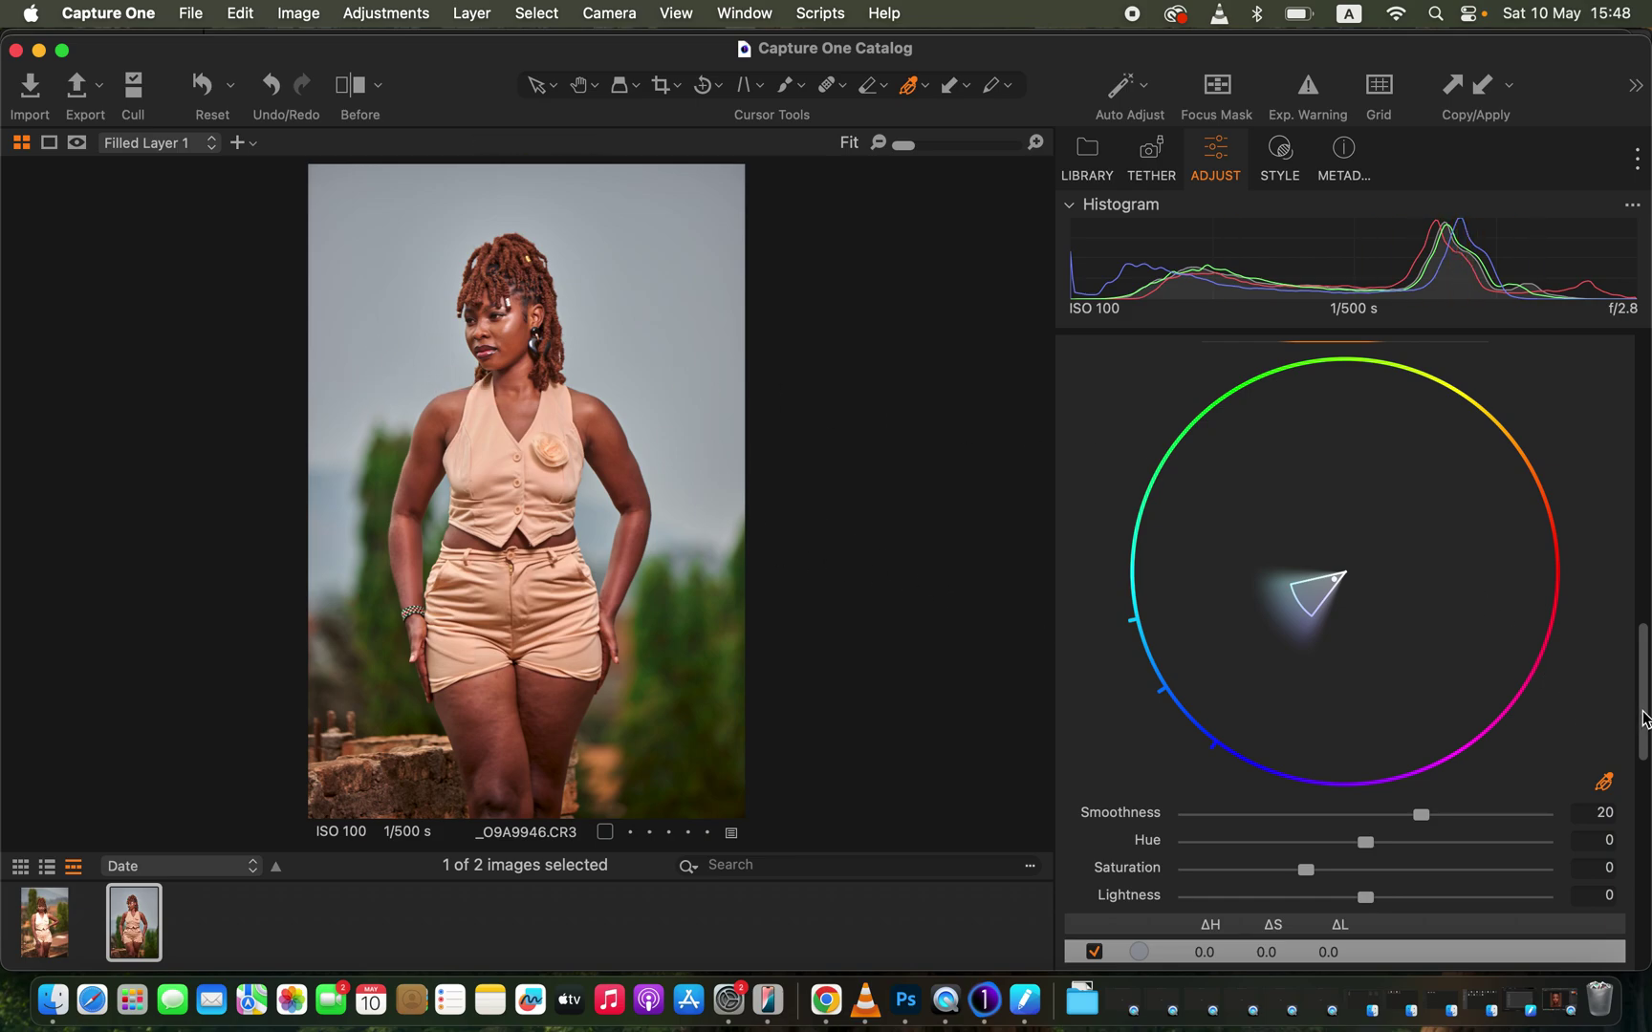
# - In the advanced Color Editor, set the sampled sky-blue range's saturation to 173.9 and lightness to -18.2
pyautogui.scroll(-4, 1644, 719)
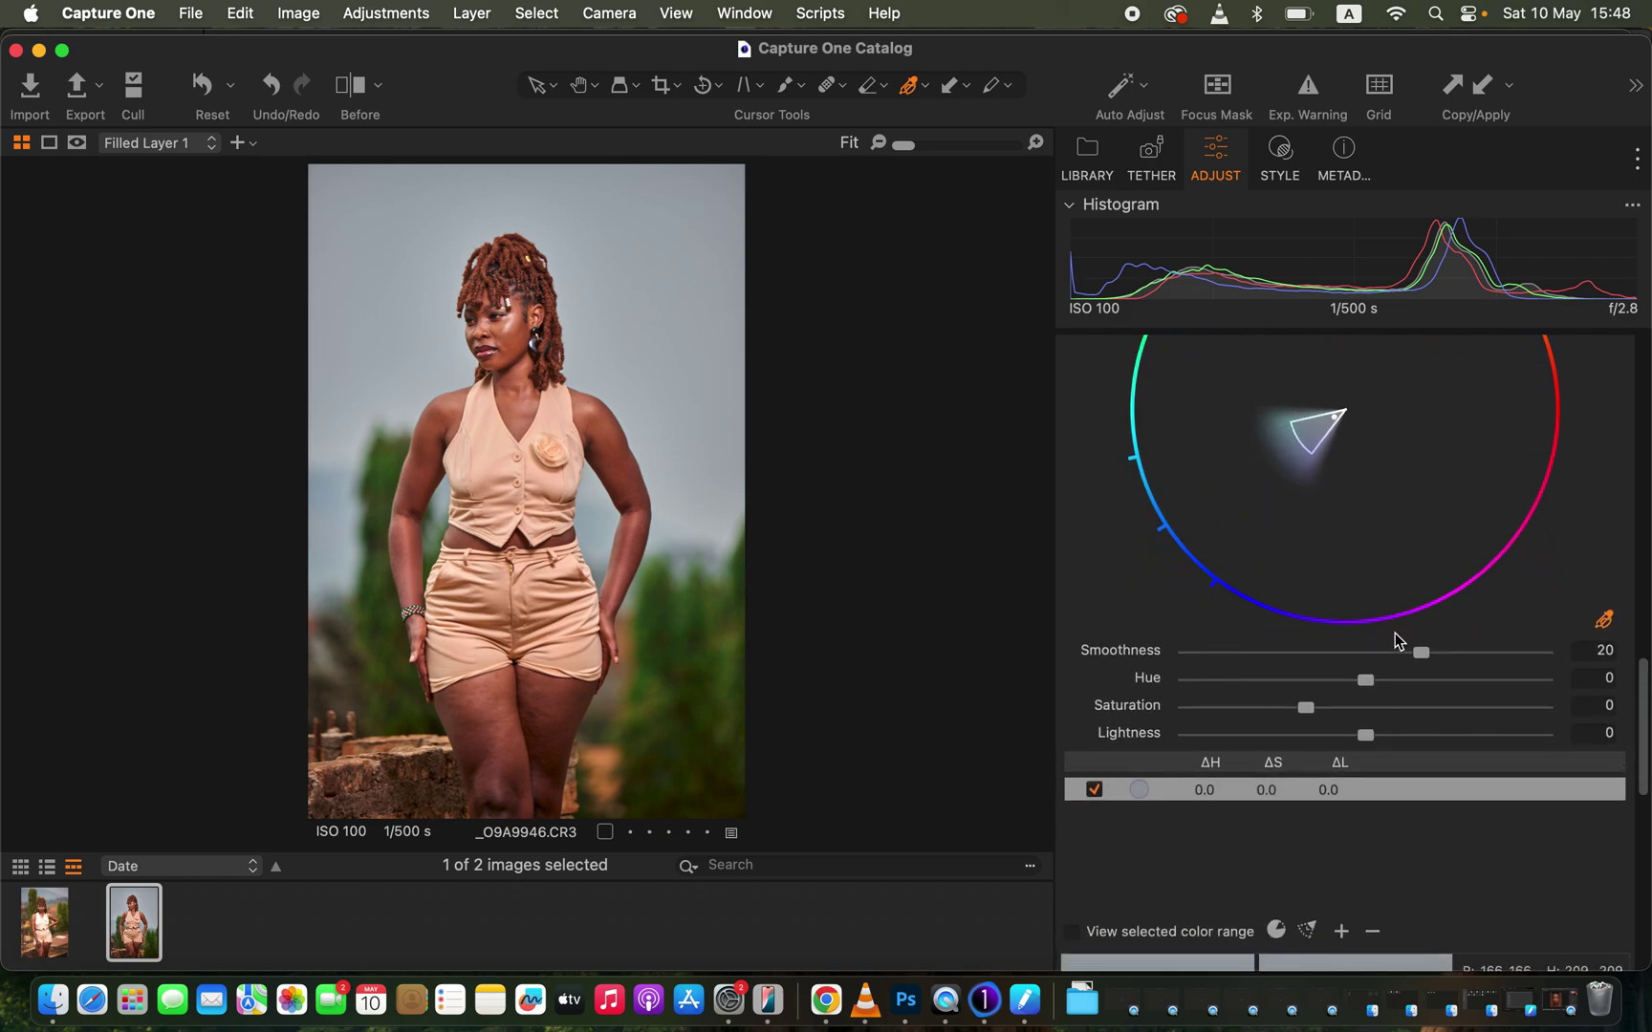
pyautogui.click(1362, 713)
pyautogui.moveTo(1362, 719); pyautogui.dragTo(1498, 734)
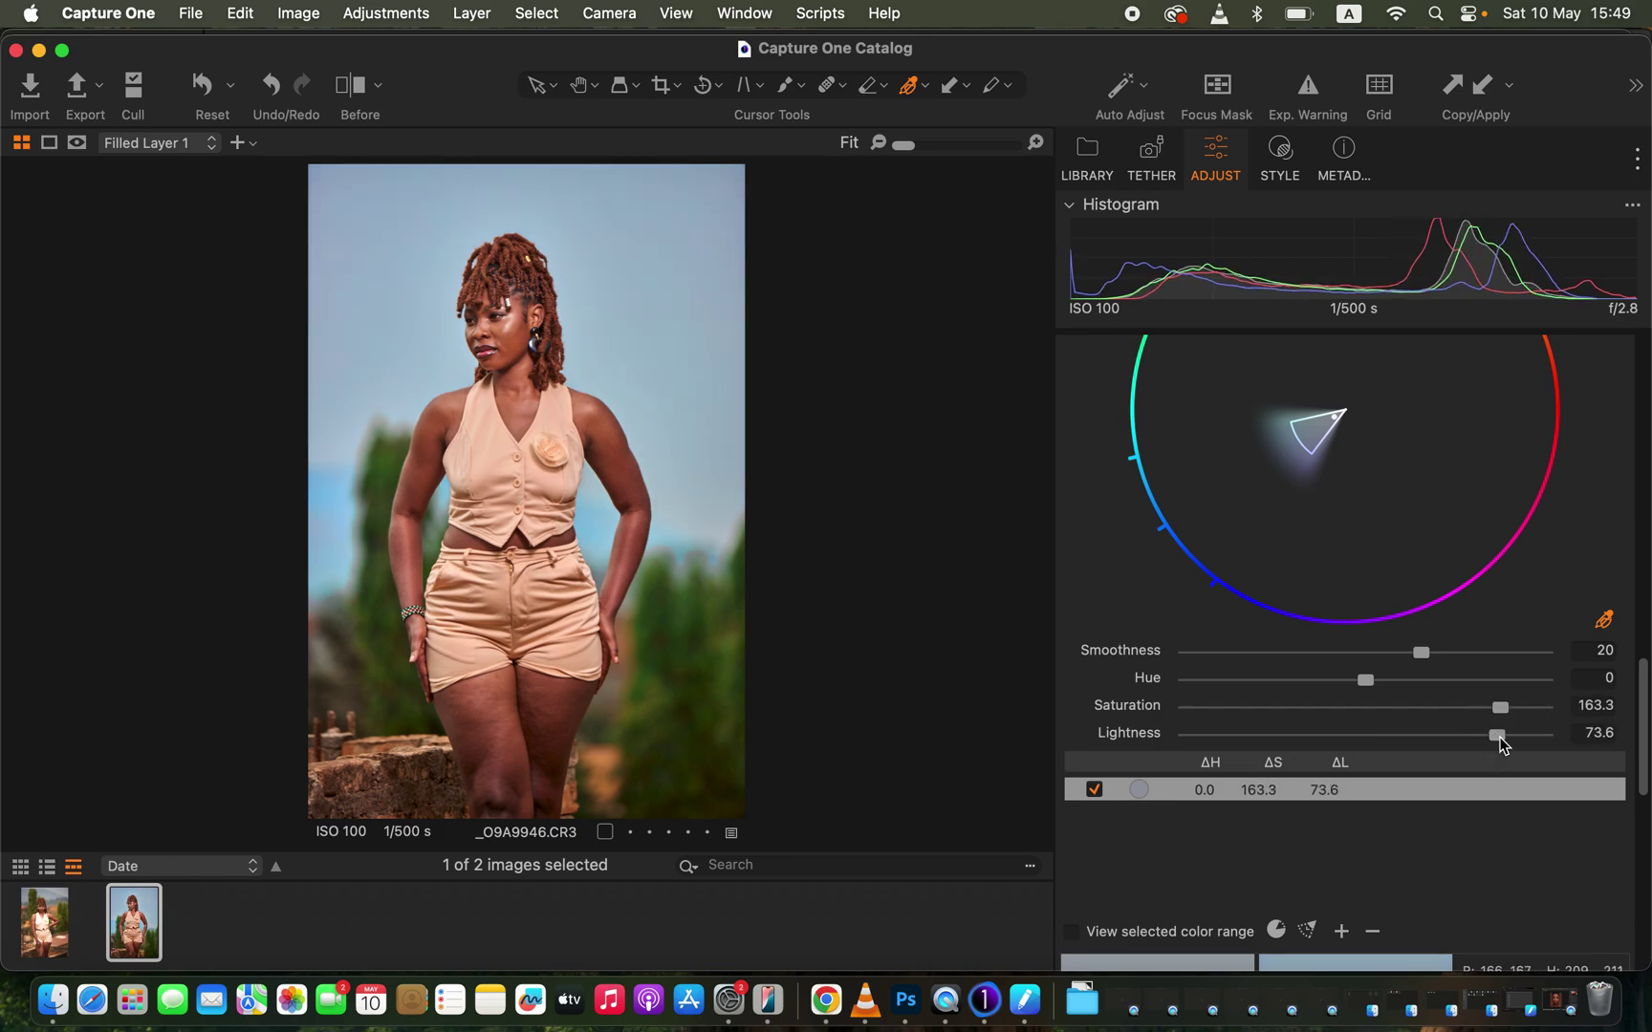
pyautogui.moveTo(1434, 742); pyautogui.dragTo(1333, 745)
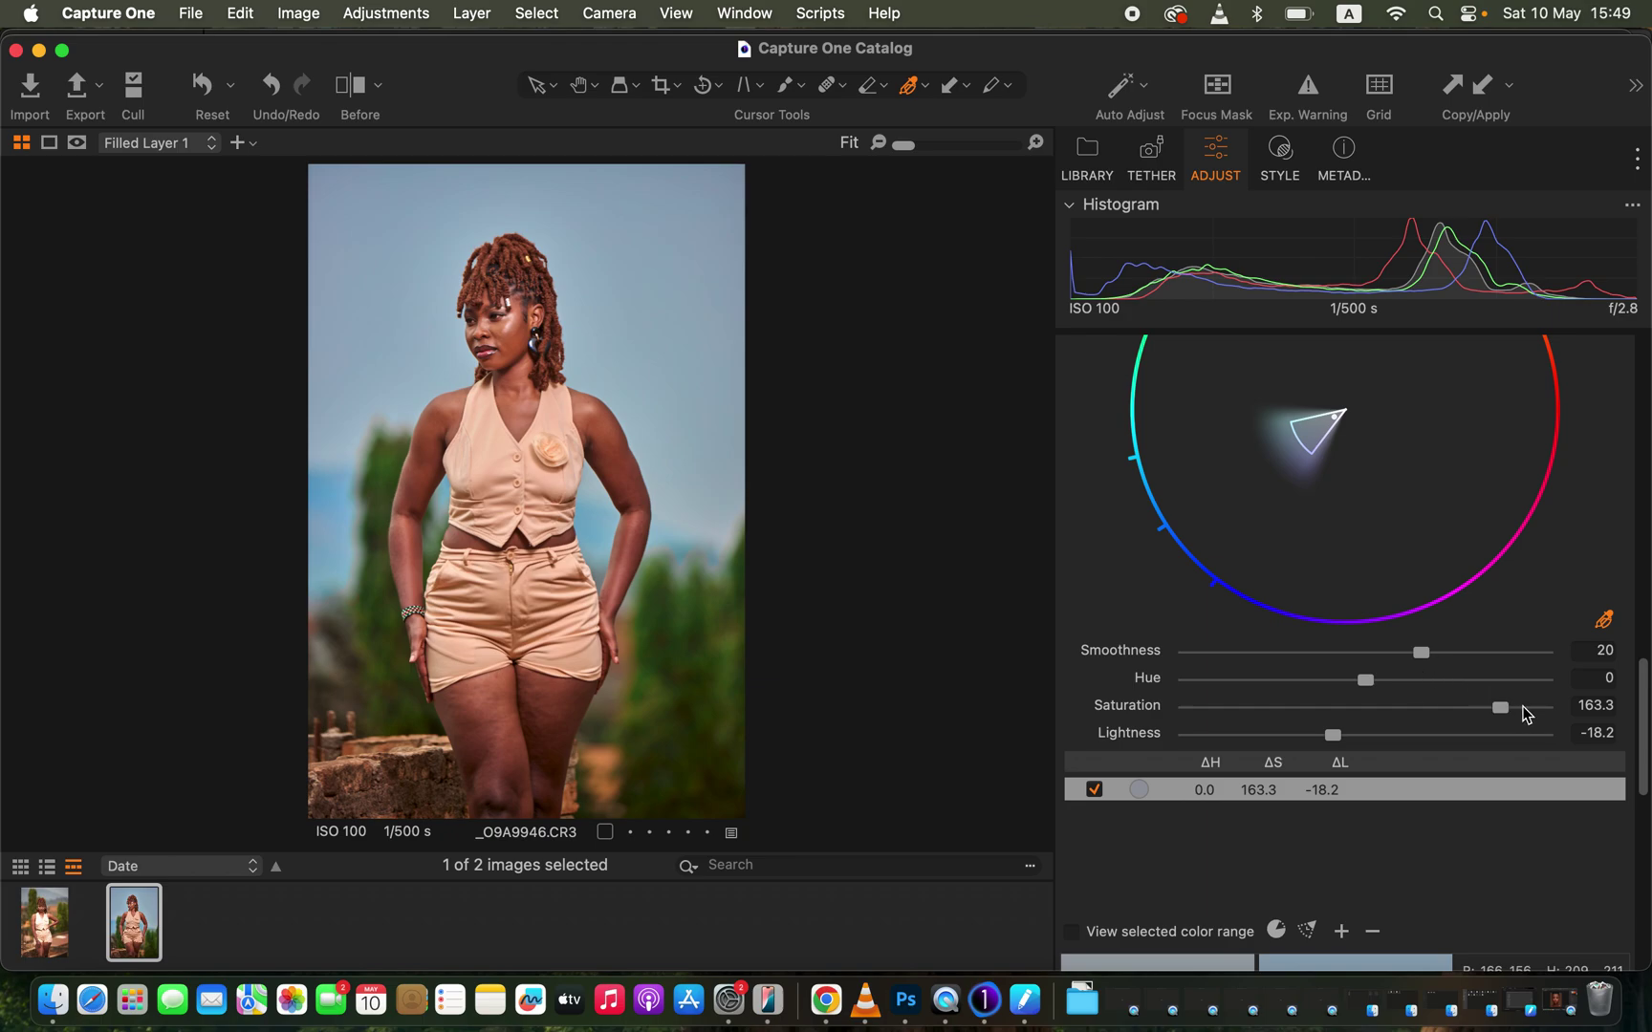
pyautogui.moveTo(1523, 712); pyautogui.dragTo(1512, 708)
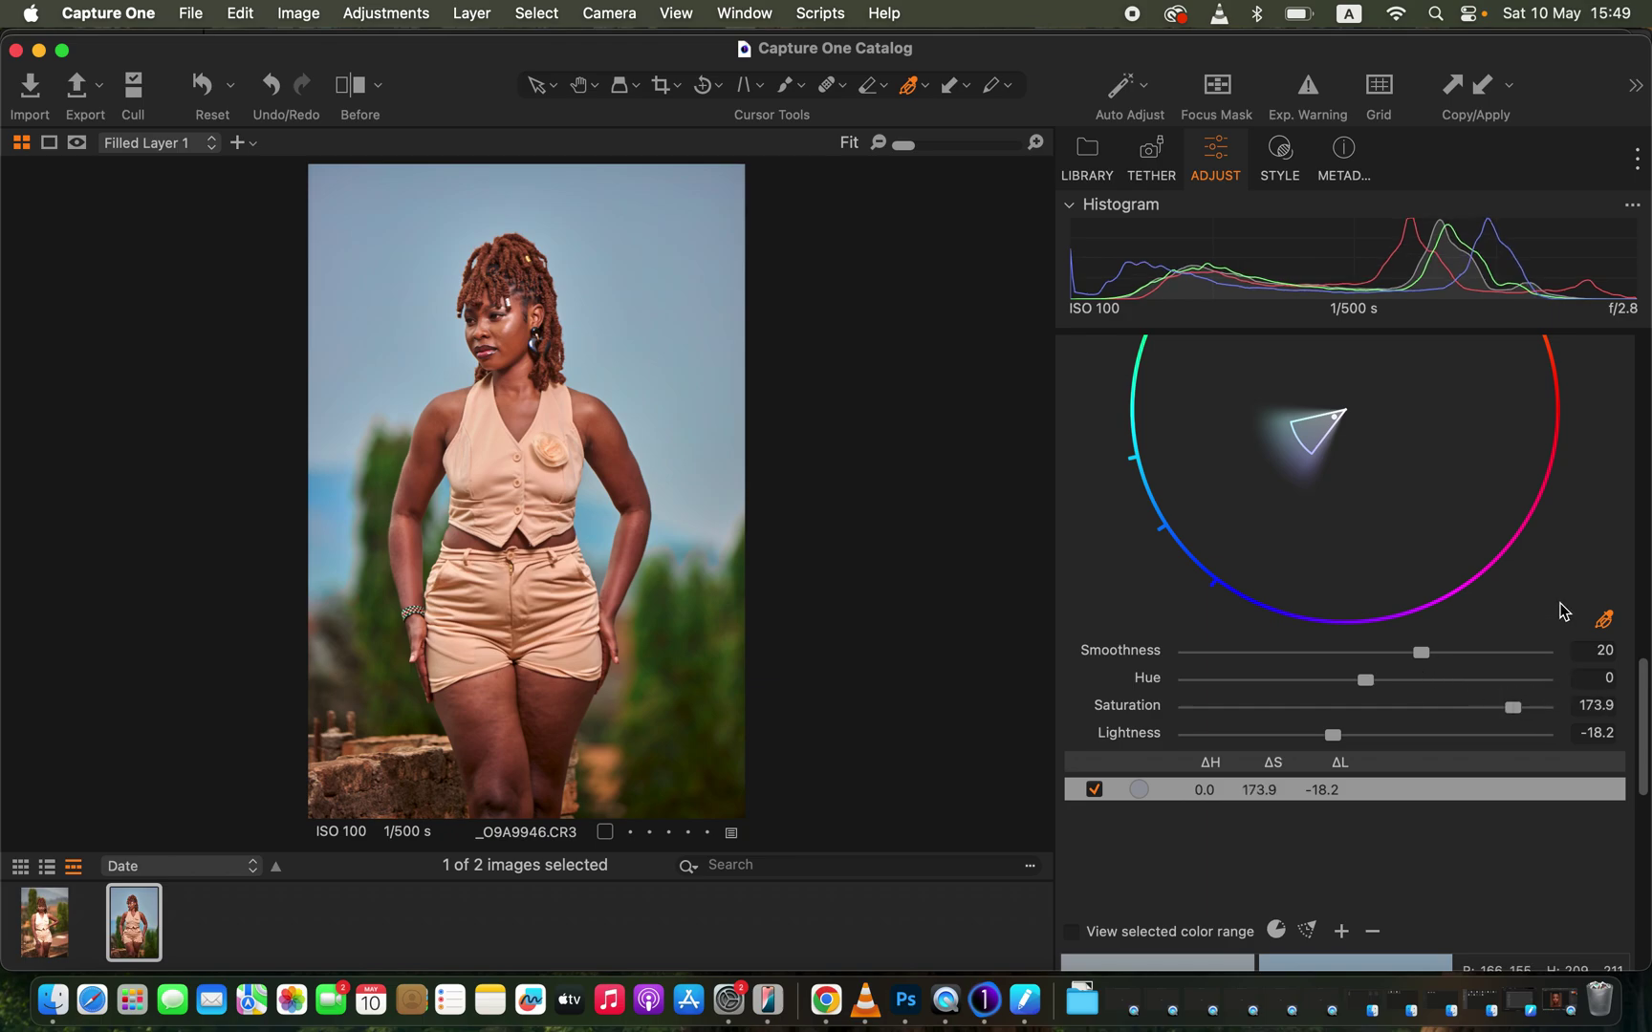
# - In the basic Color Editor, set the blue range's hue to -3.8, saturation to 12.8 and lightness to -13.2
pyautogui.moveTo(1645, 724); pyautogui.dragTo(1644, 638)
pyautogui.click(1234, 520)
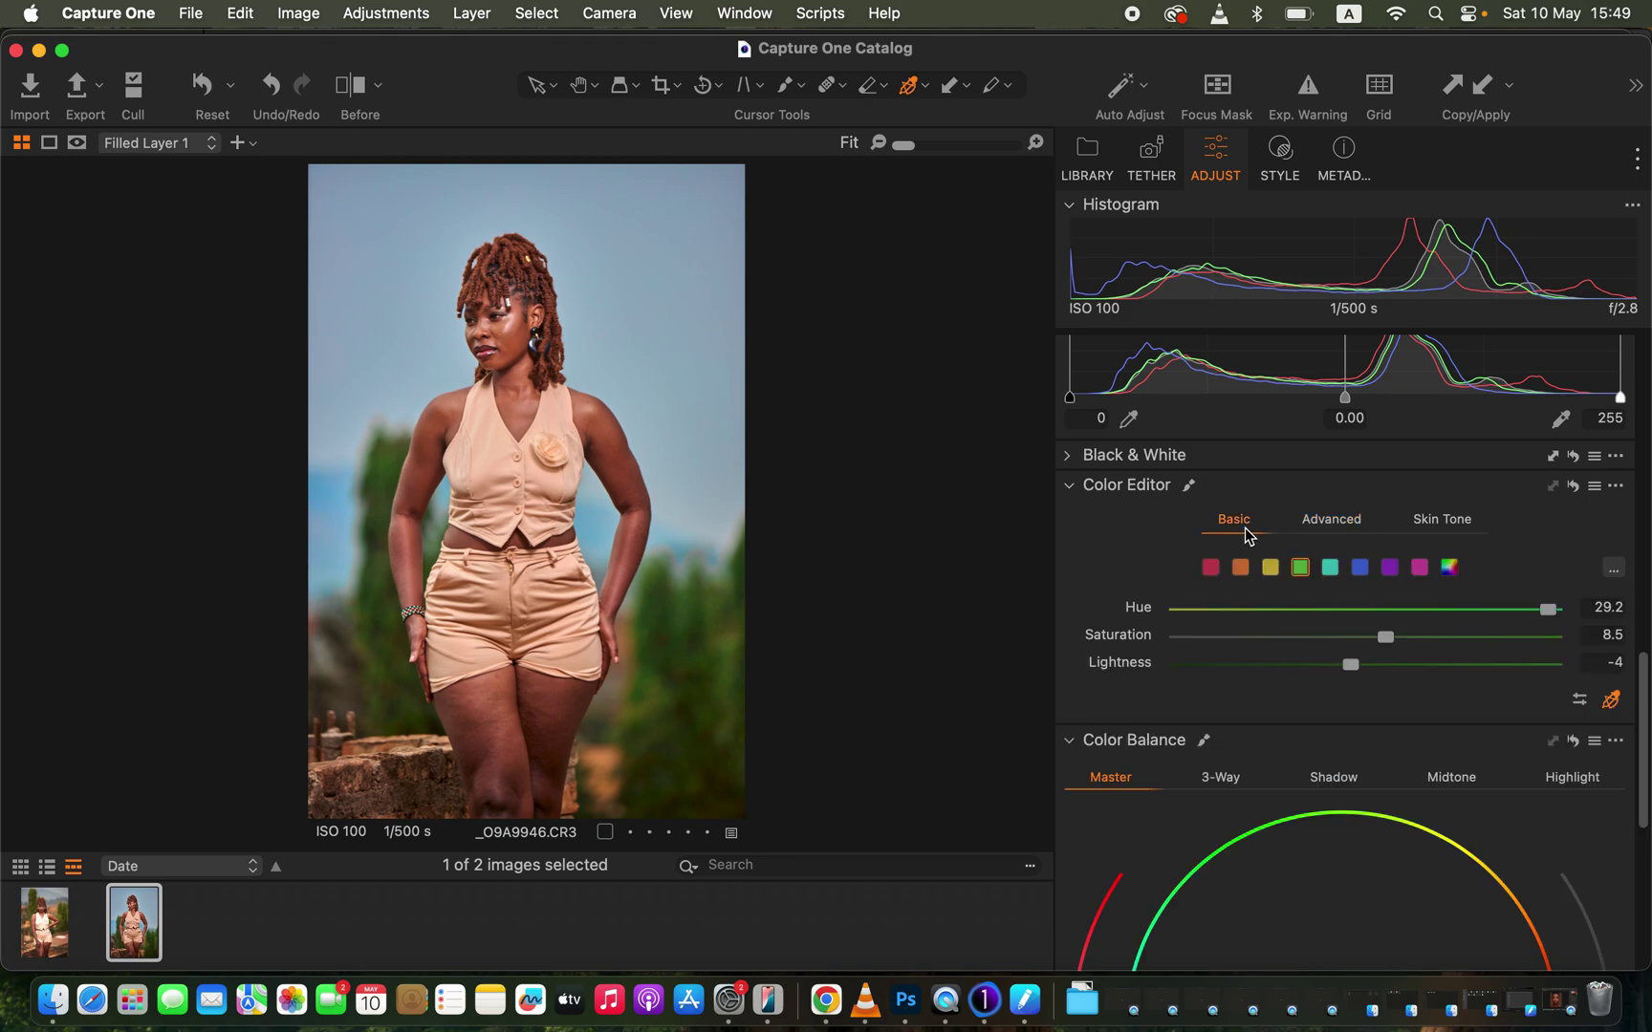
pyautogui.click(1360, 570)
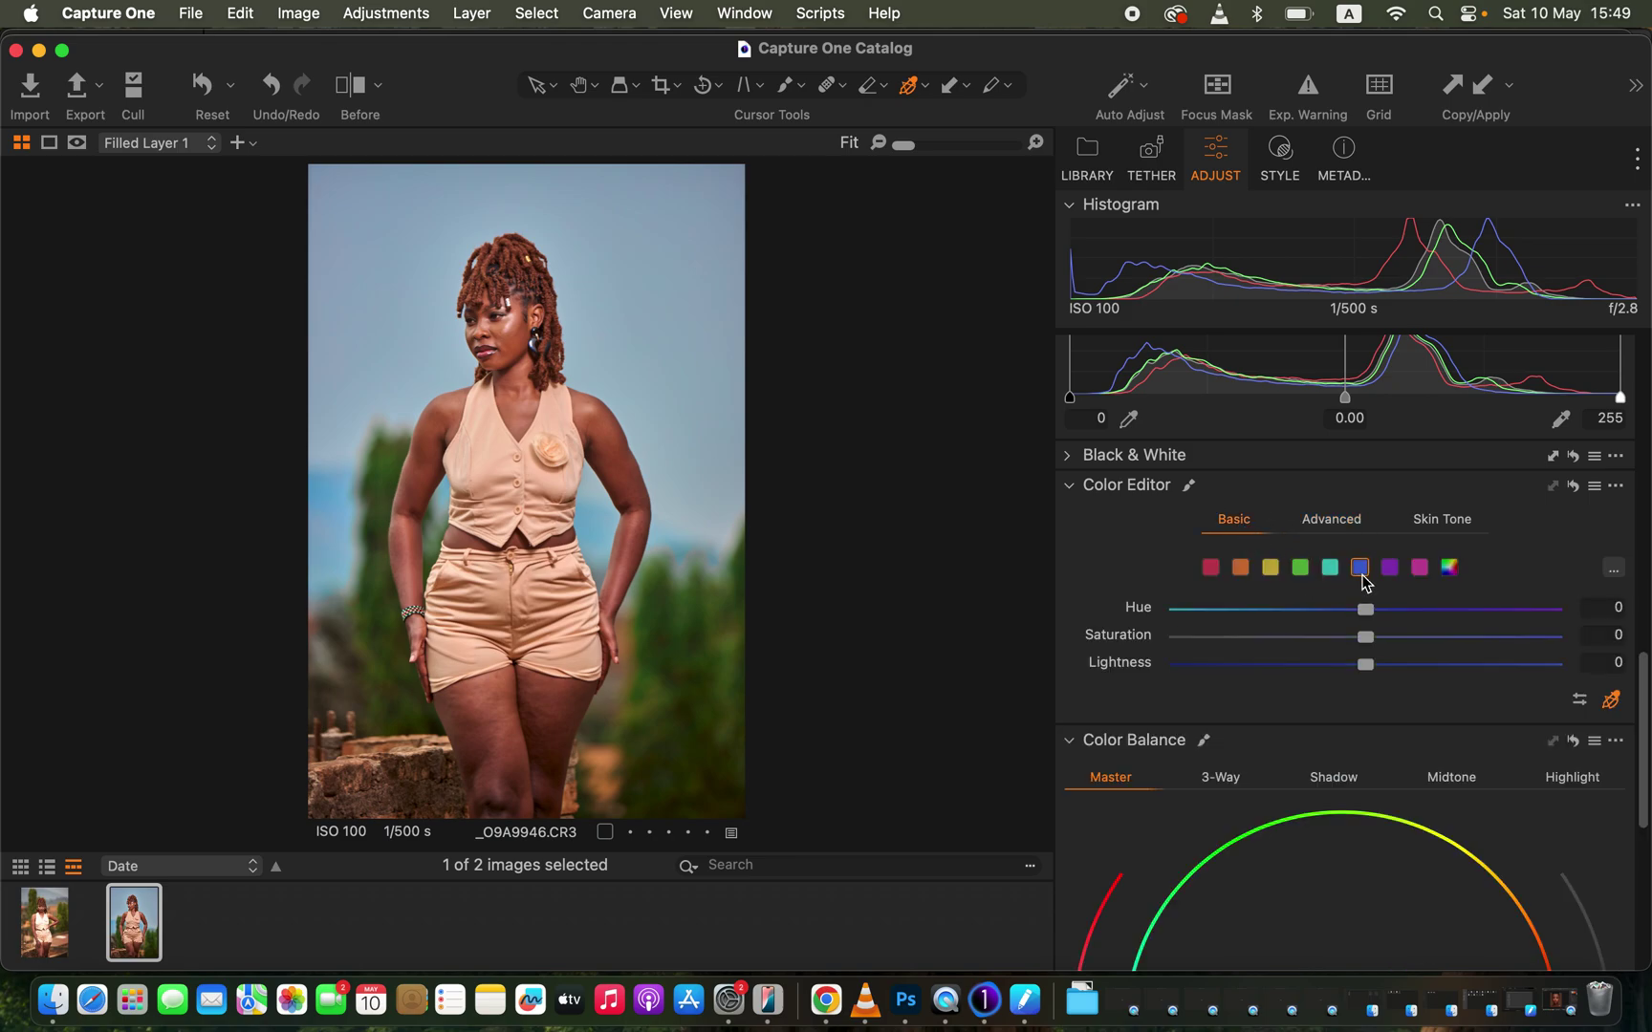
pyautogui.moveTo(1382, 646); pyautogui.dragTo(1319, 681)
pyautogui.moveTo(1369, 611)
pyautogui.mouseDown()
pyautogui.moveTo(1316, 612)
pyautogui.moveTo(1341, 615)
pyautogui.mouseUp()
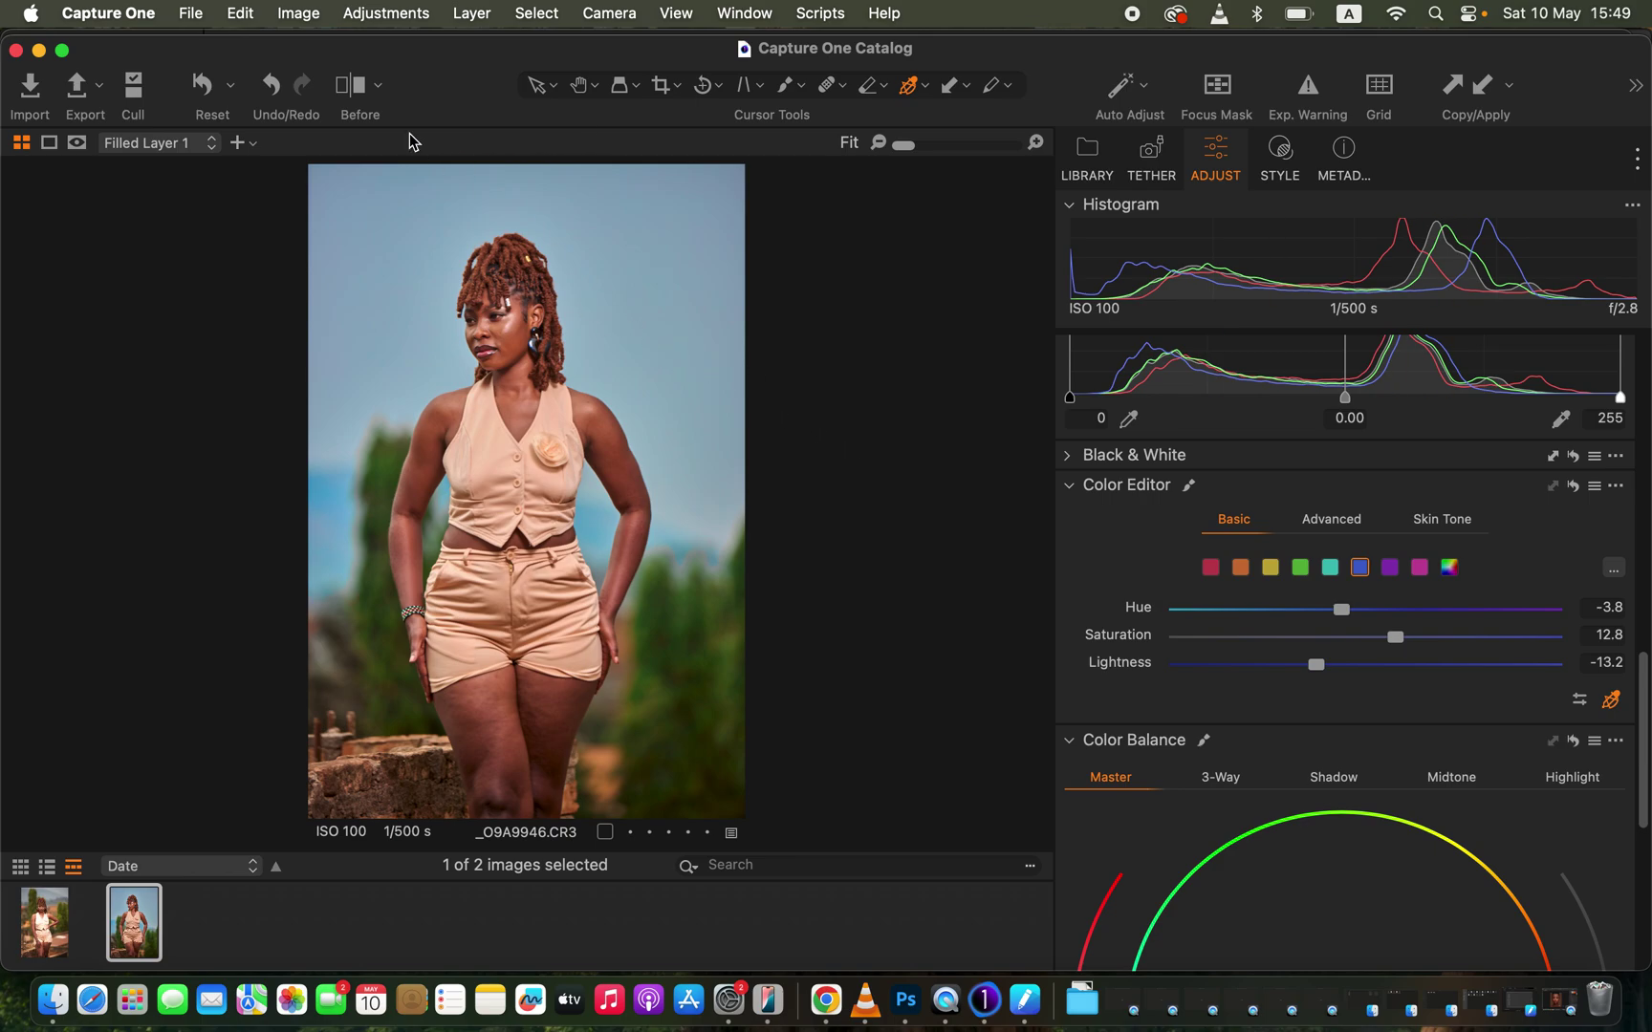
# - Compare the edited portrait with the original in the before/after split view, sliding the divider to the photo's left edge
pyautogui.click(352, 88)
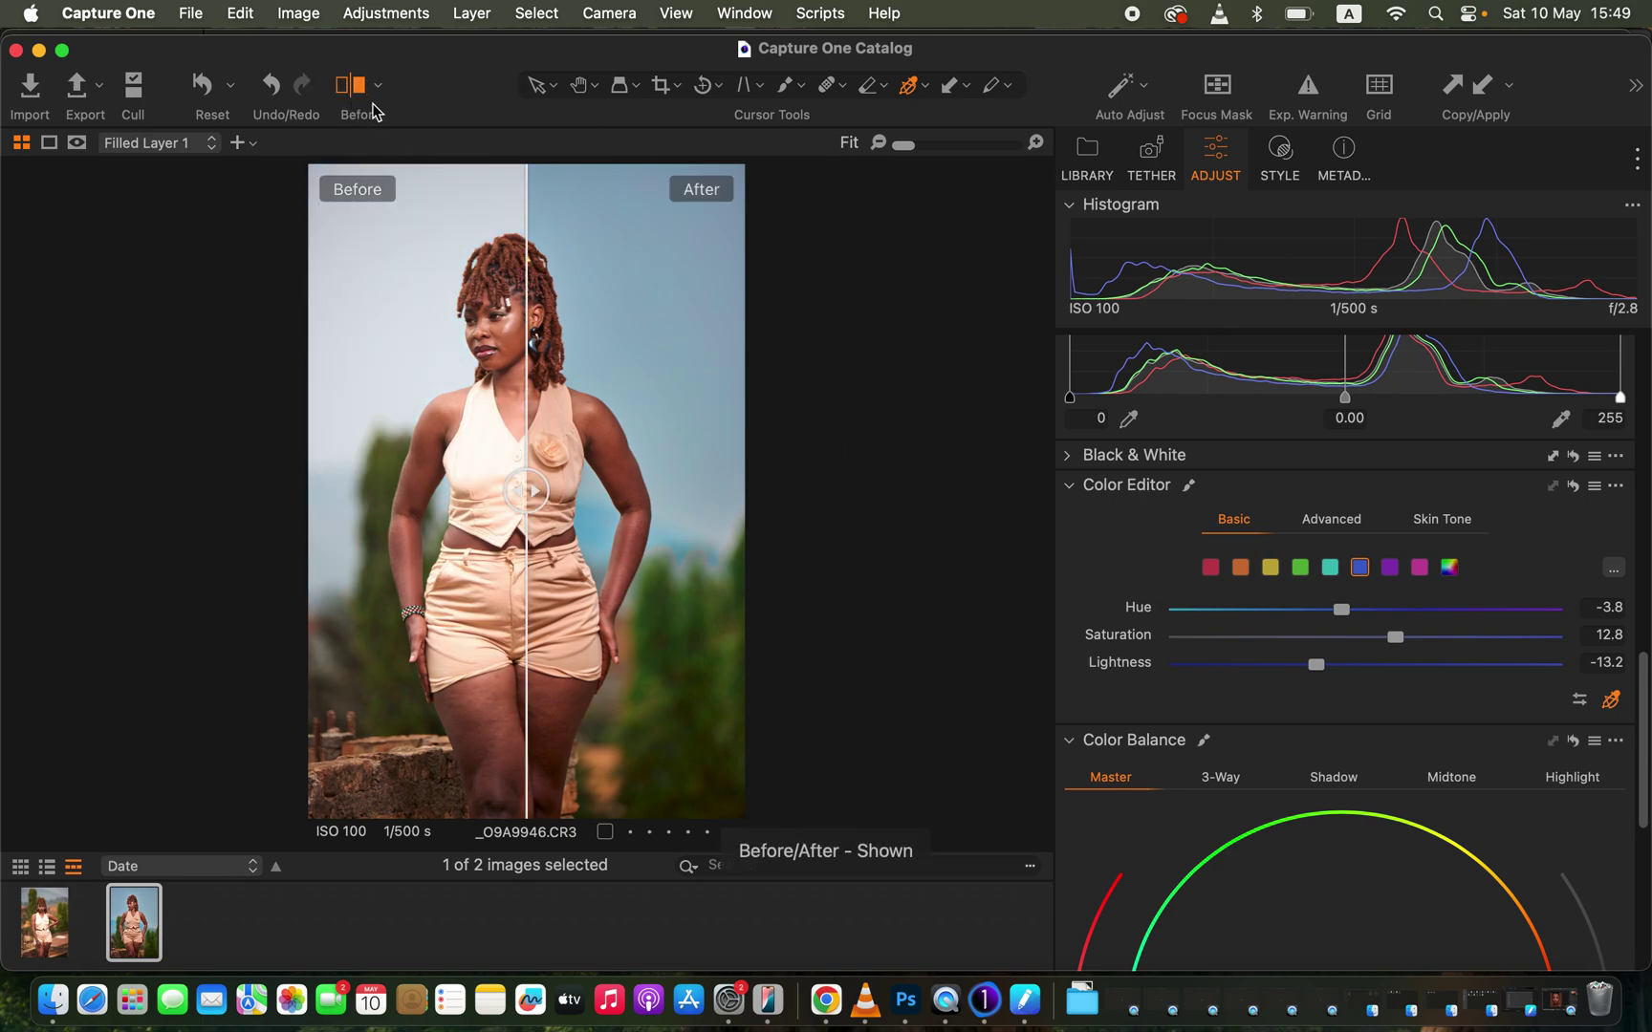
pyautogui.moveTo(525, 491); pyautogui.dragTo(242, 507)
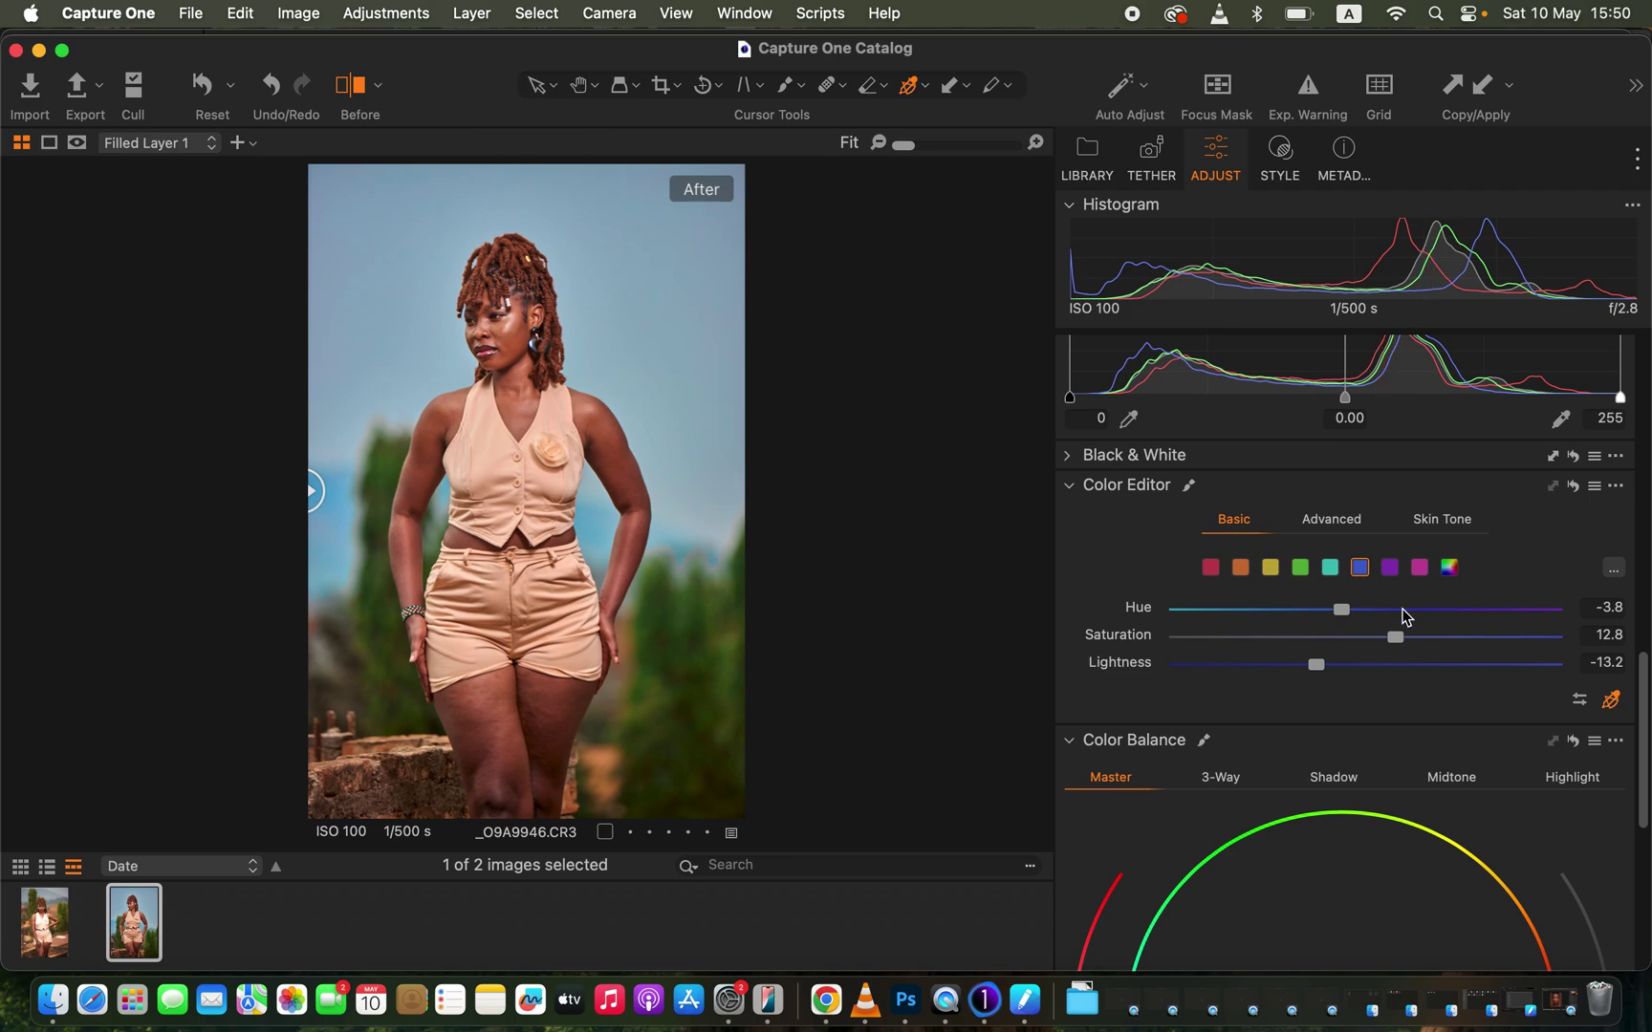
# - Lower Filled Layer 1's opacity to 91 and add a second filled layer above it
pyautogui.scroll(10, 1404, 616)
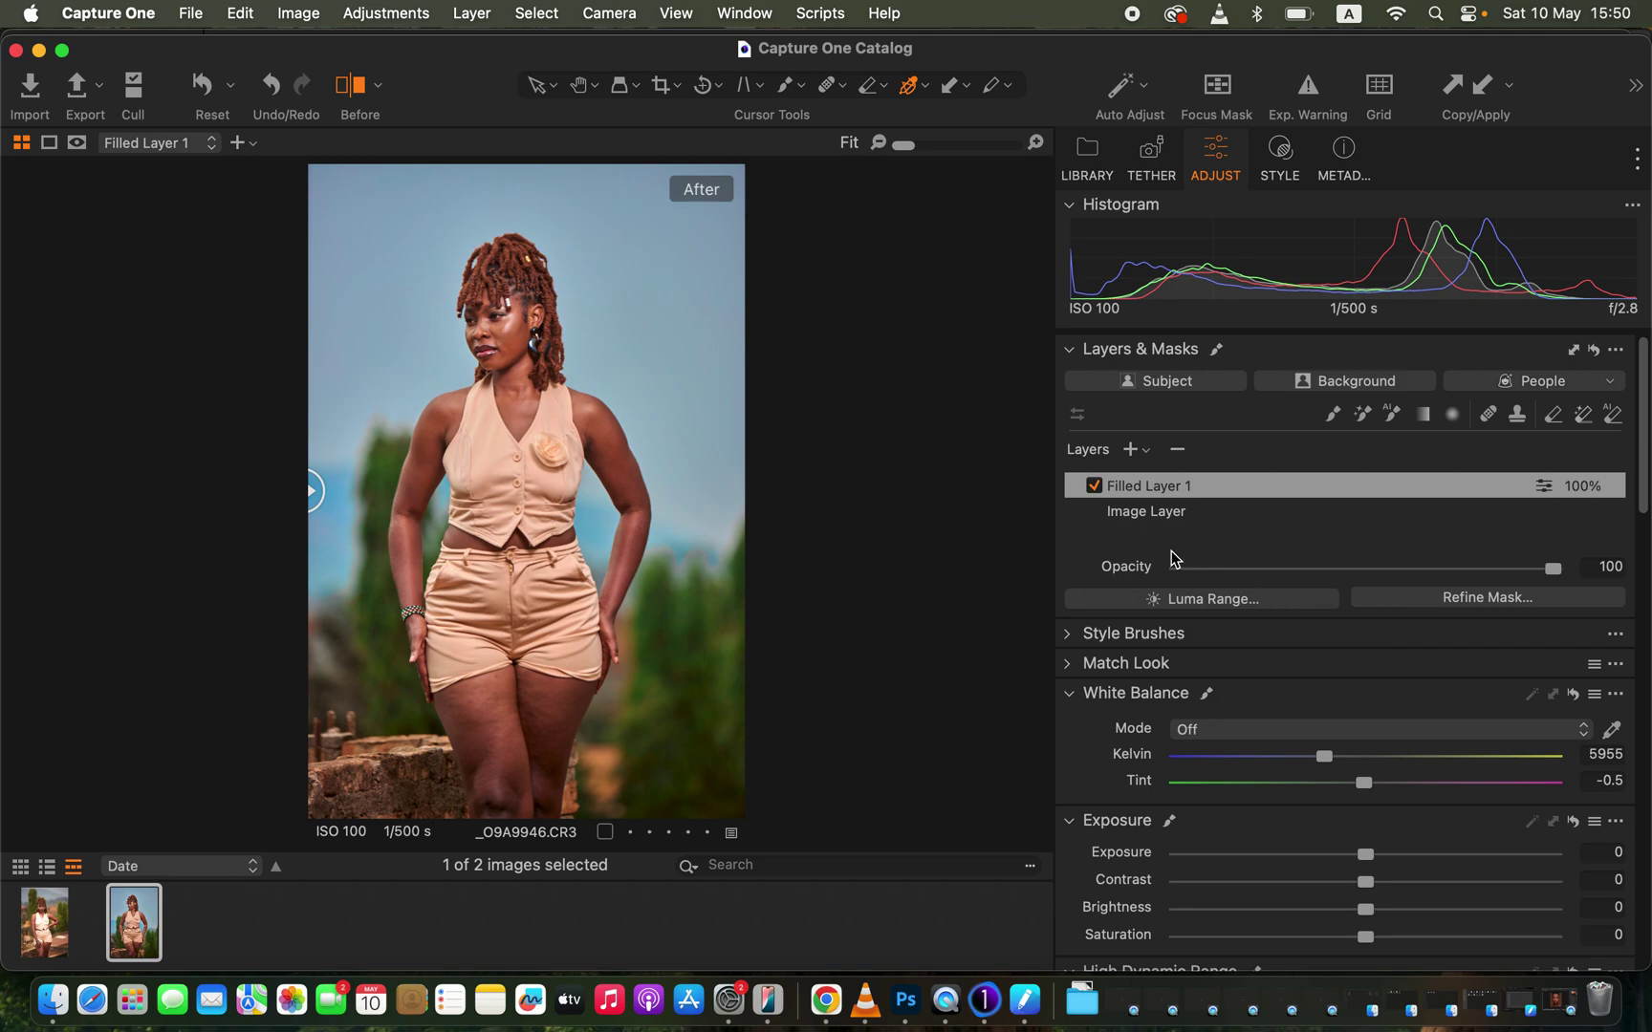
pyautogui.moveTo(1454, 568); pyautogui.dragTo(1520, 574)
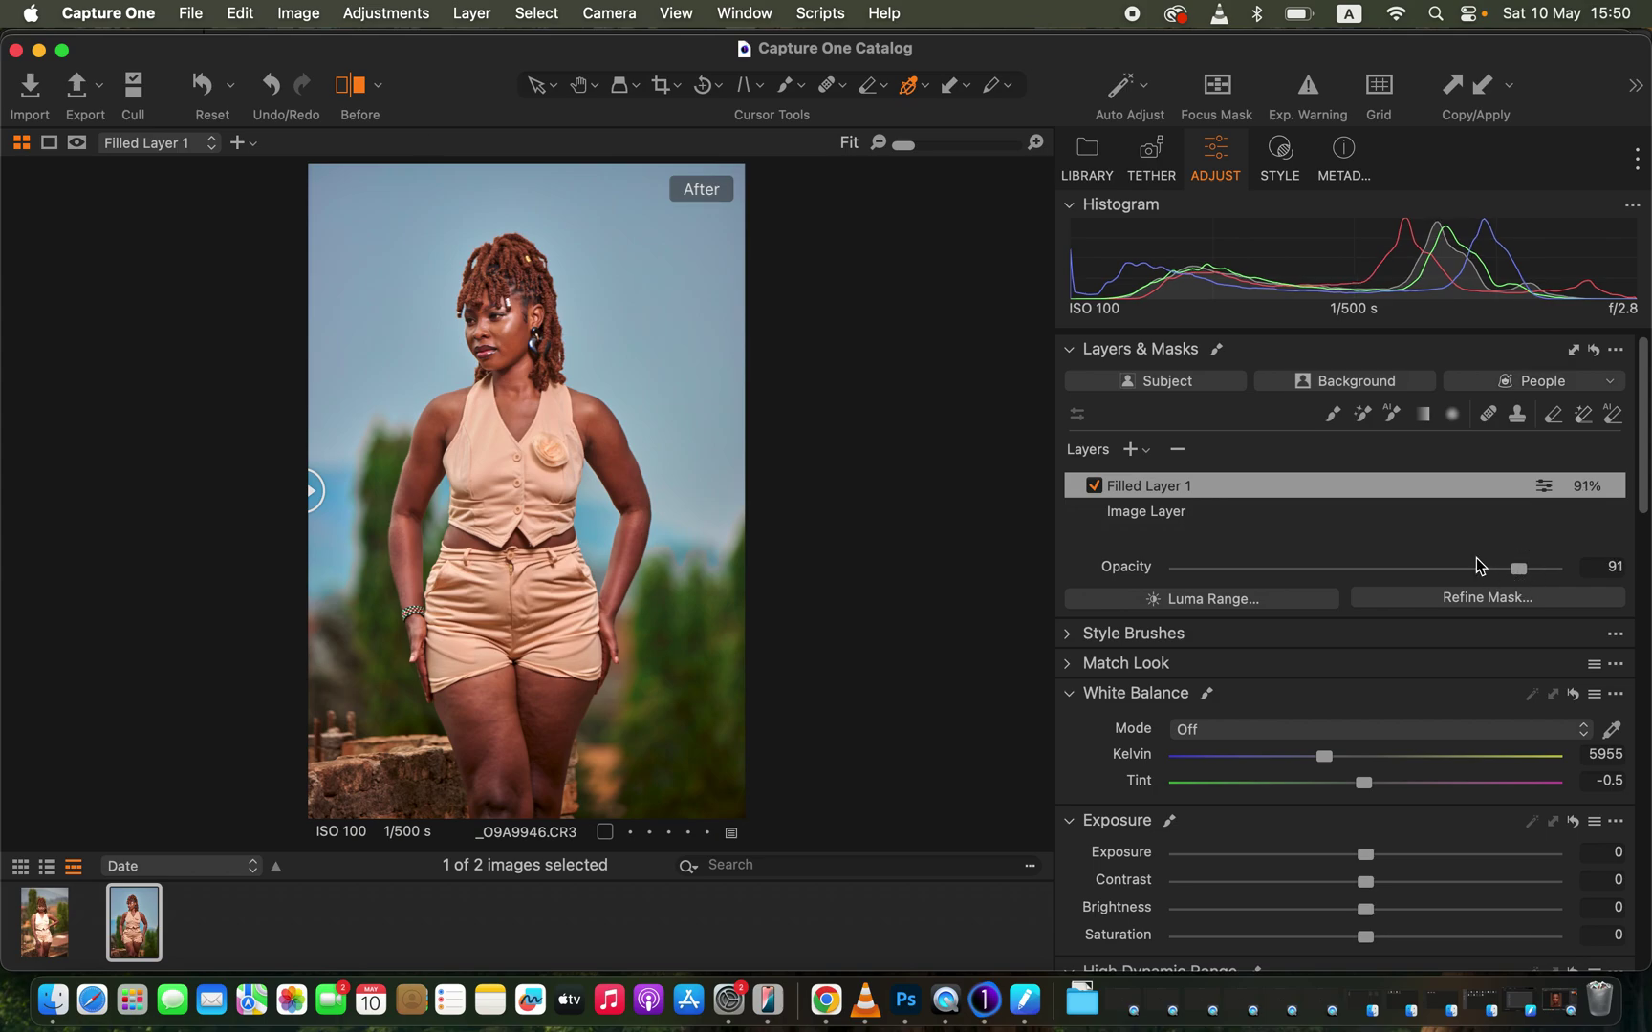
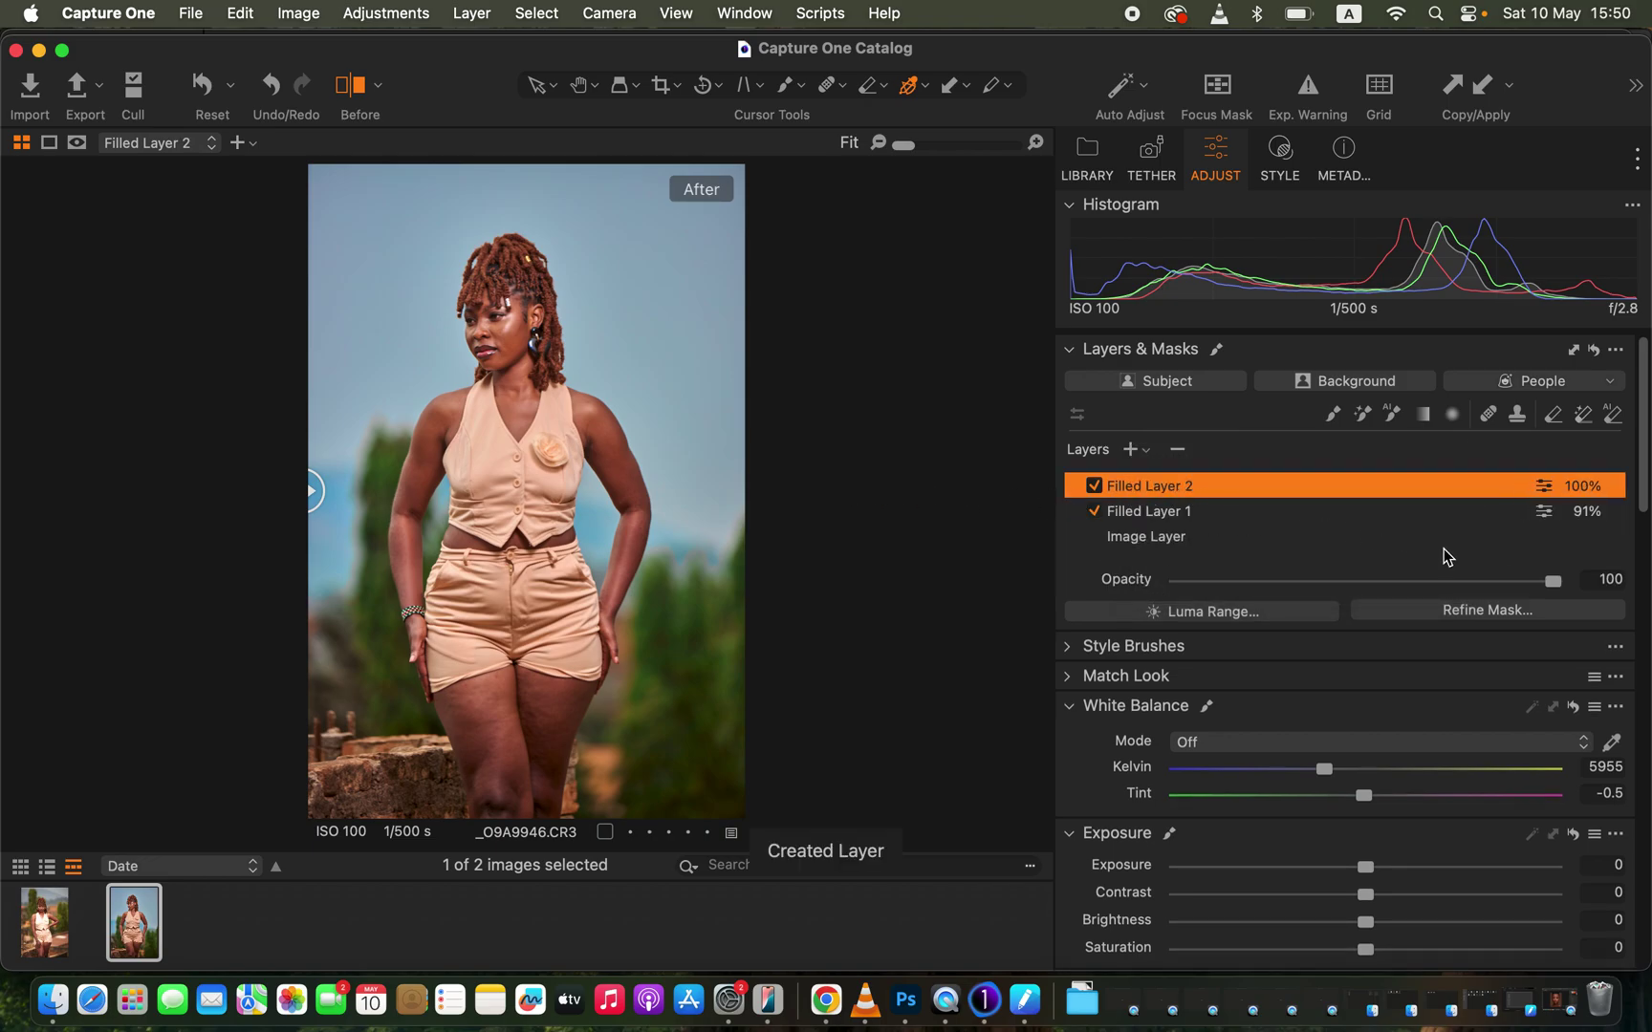
# - On Filled Layer 2, sample the woman's facial skin with the Skin Tone Color Editor's skin color picker
pyautogui.scroll(-15, 1379, 792)
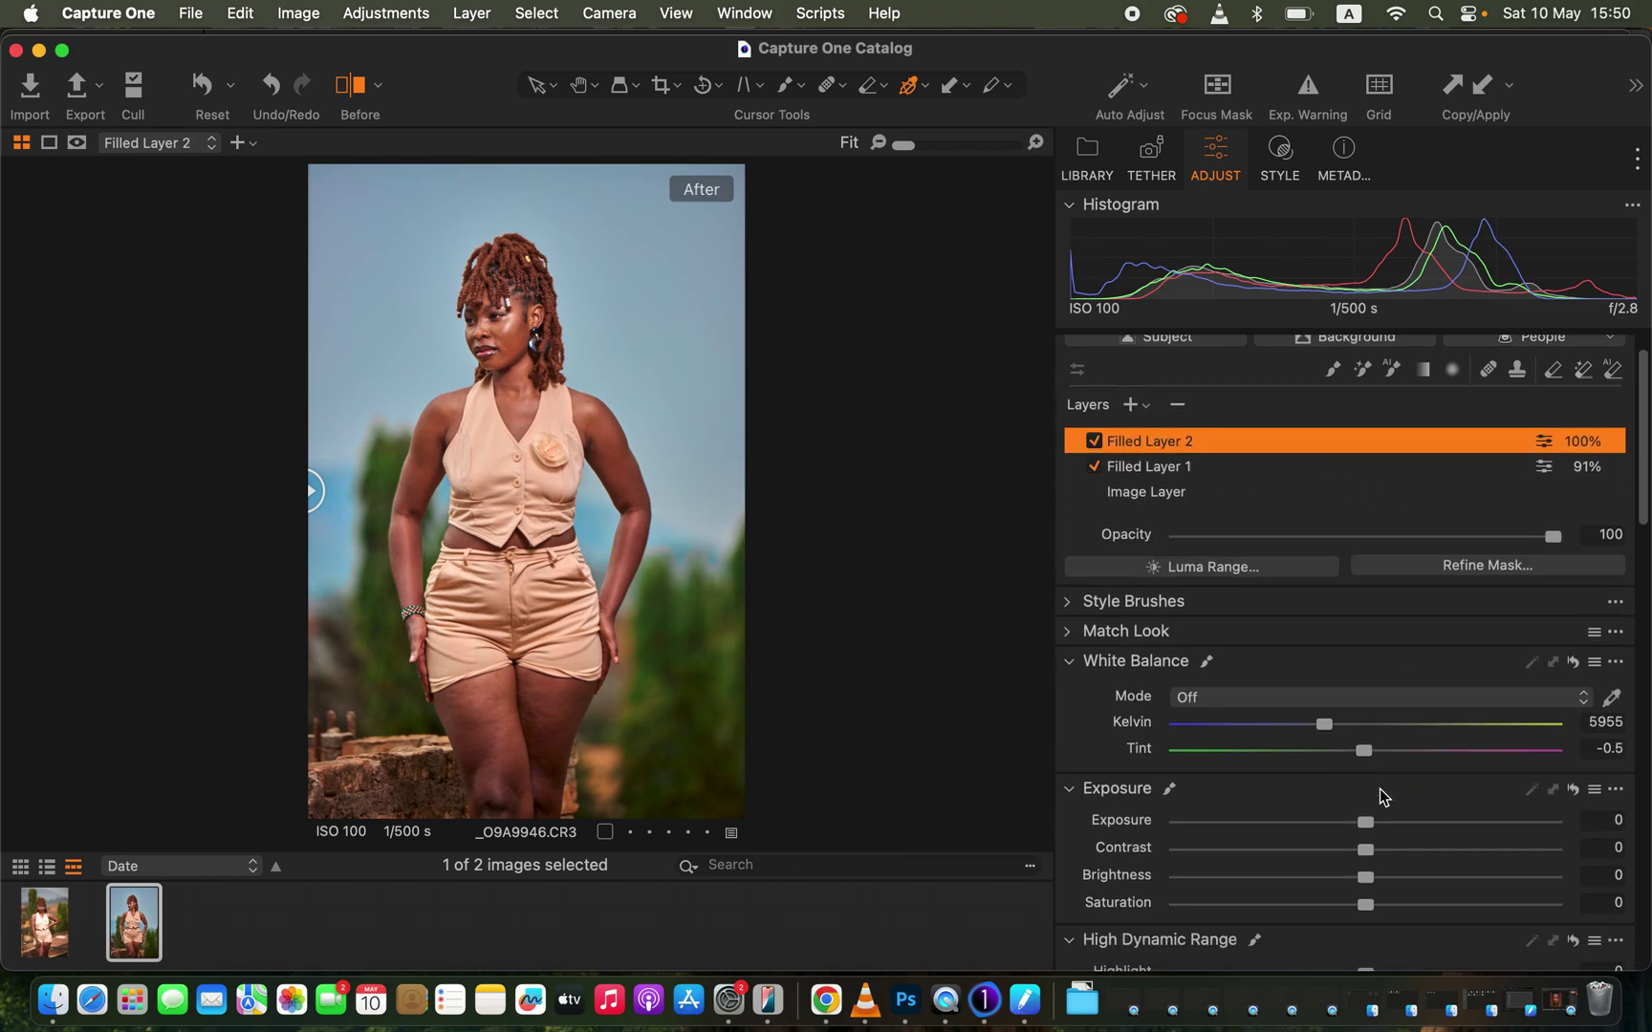
pyautogui.scroll(-3, 1380, 793)
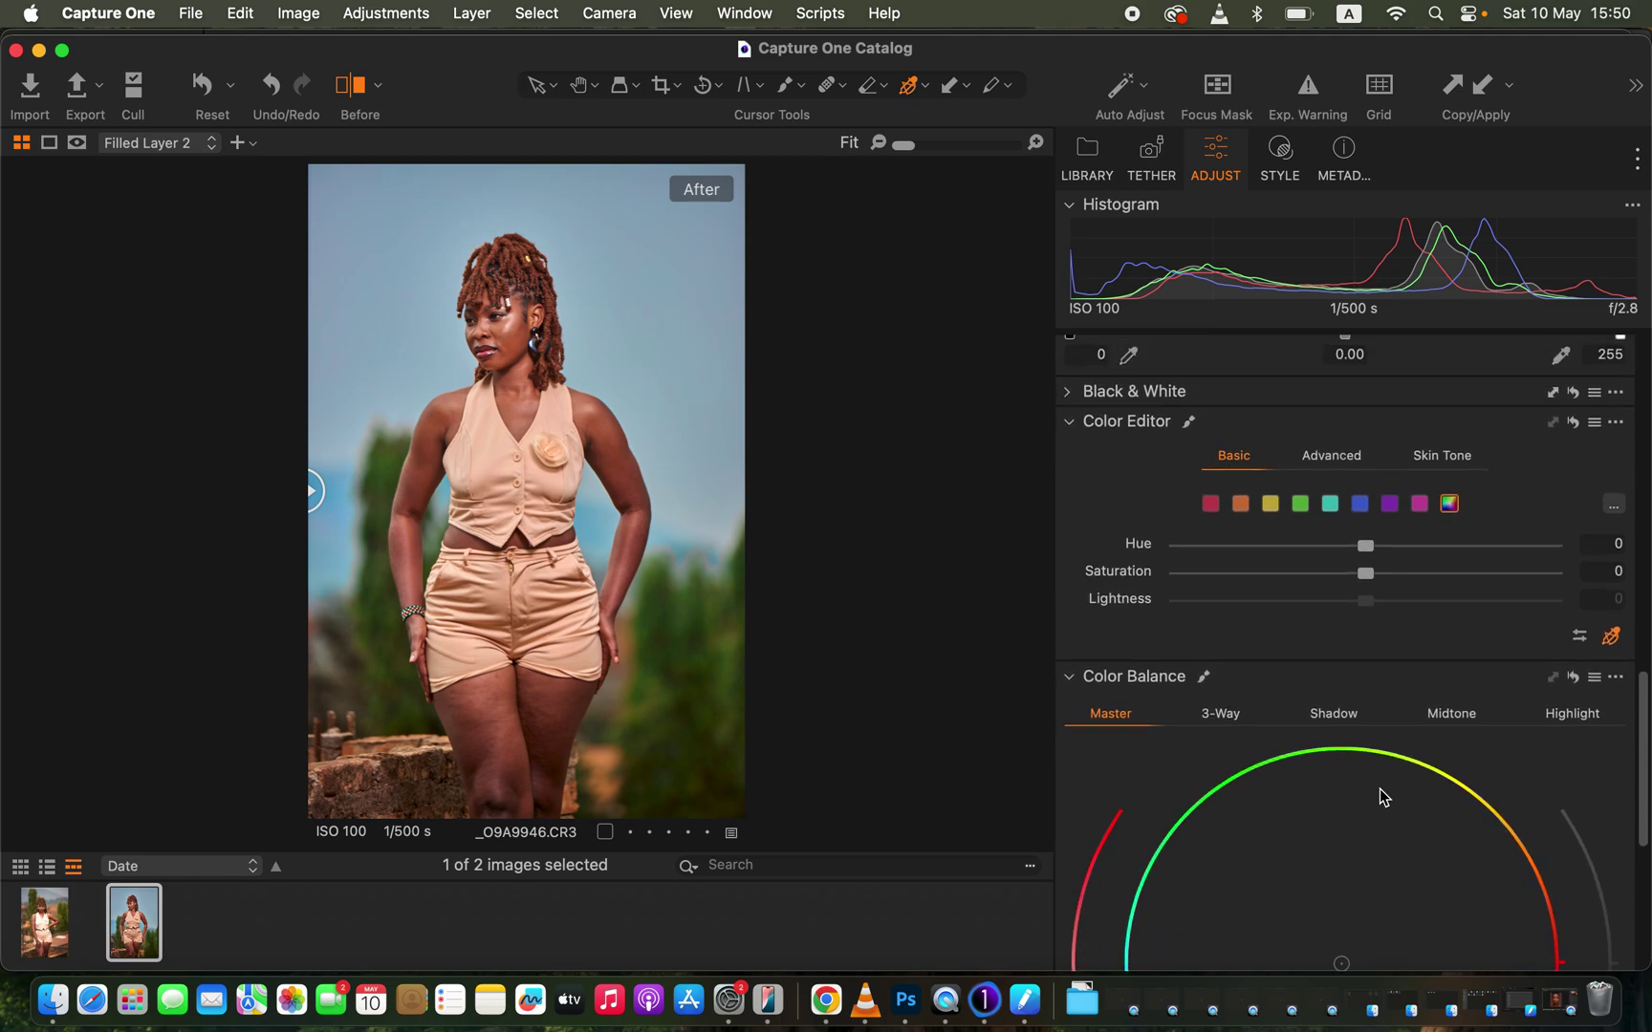
pyautogui.click(1427, 459)
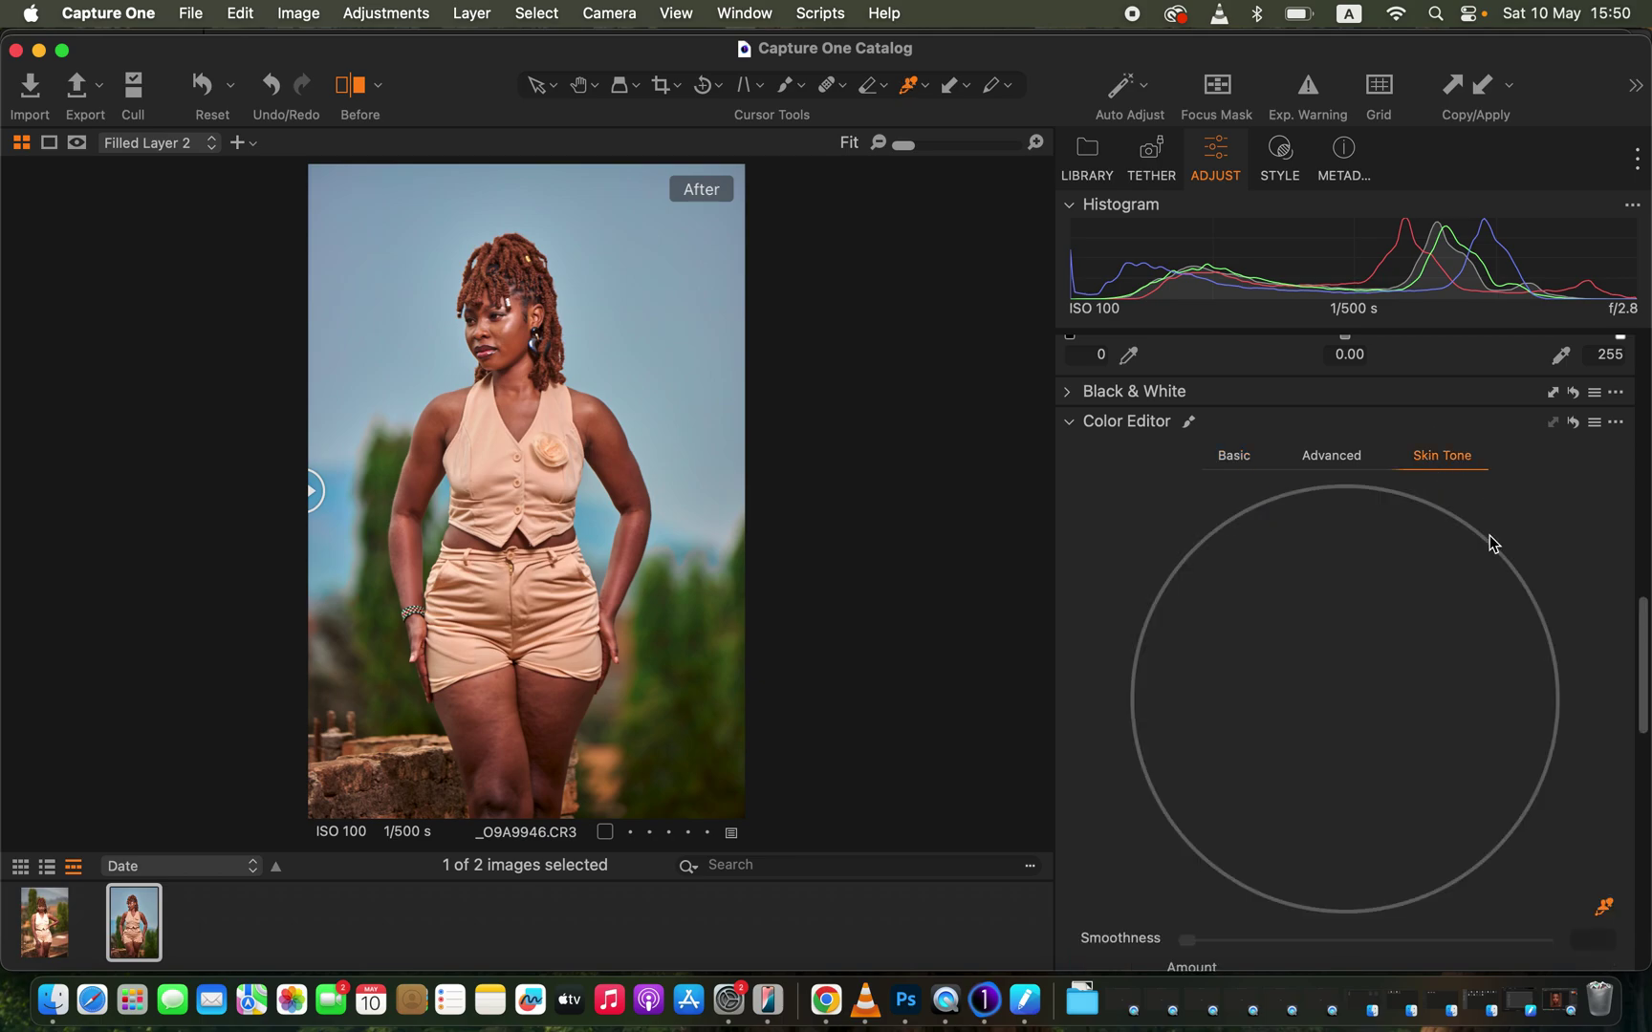
pyautogui.scroll(-5, 1529, 678)
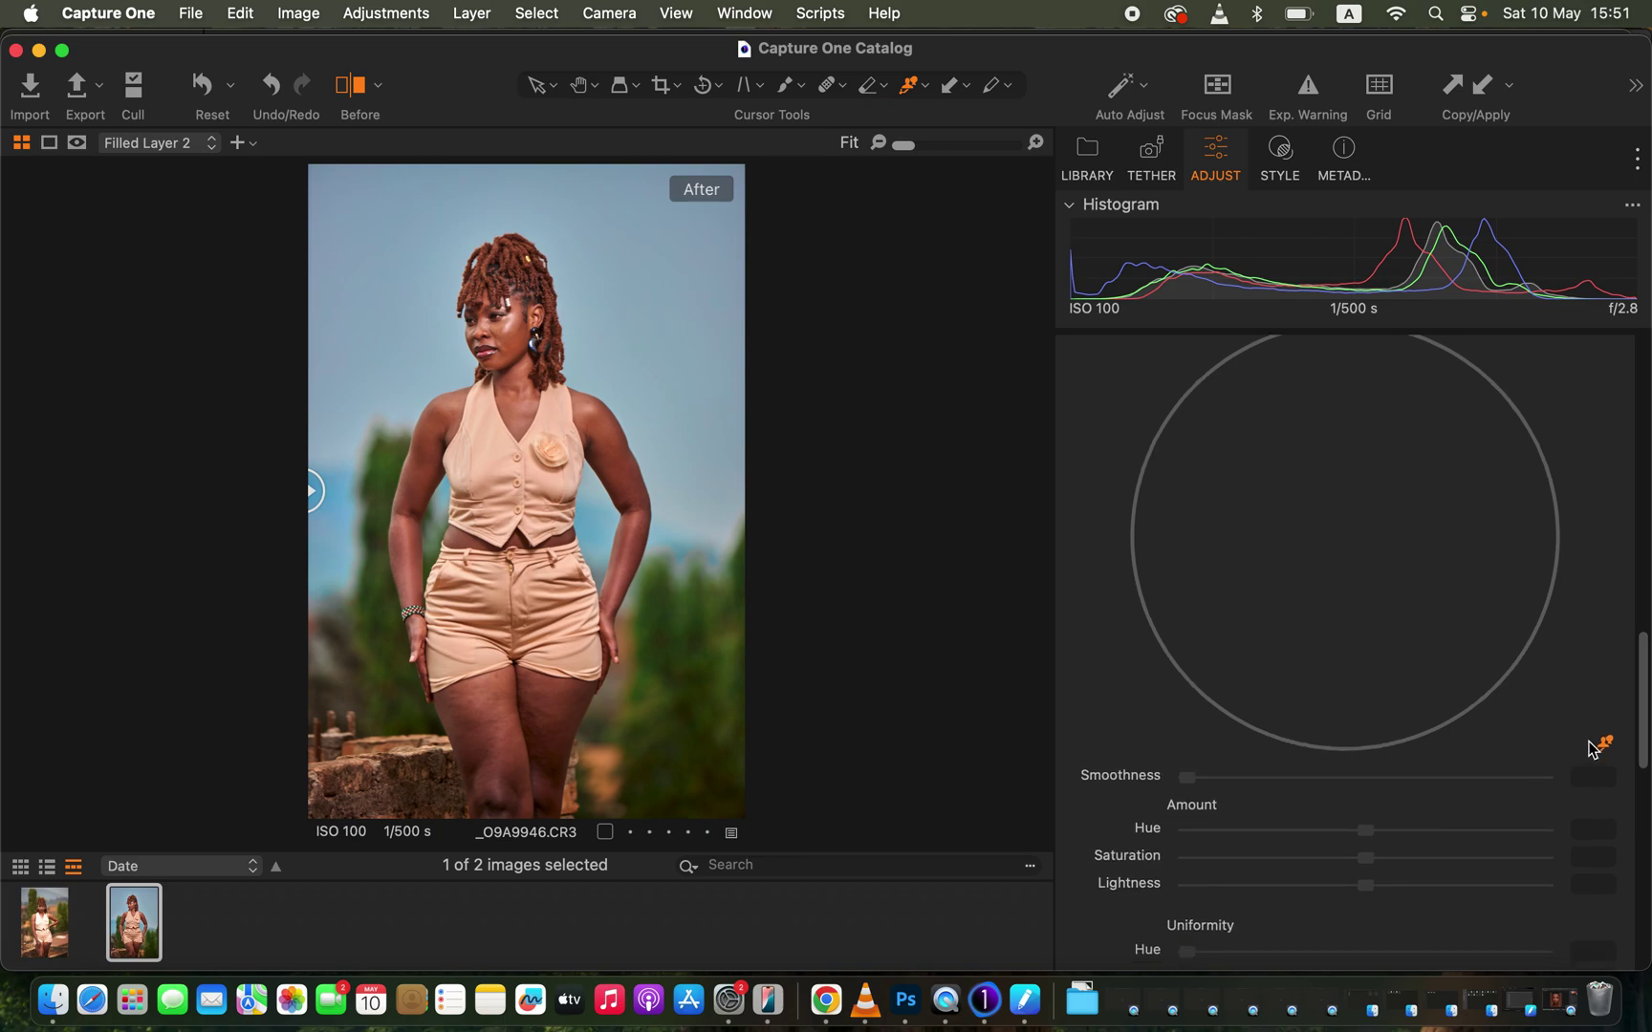
pyautogui.click(1603, 747)
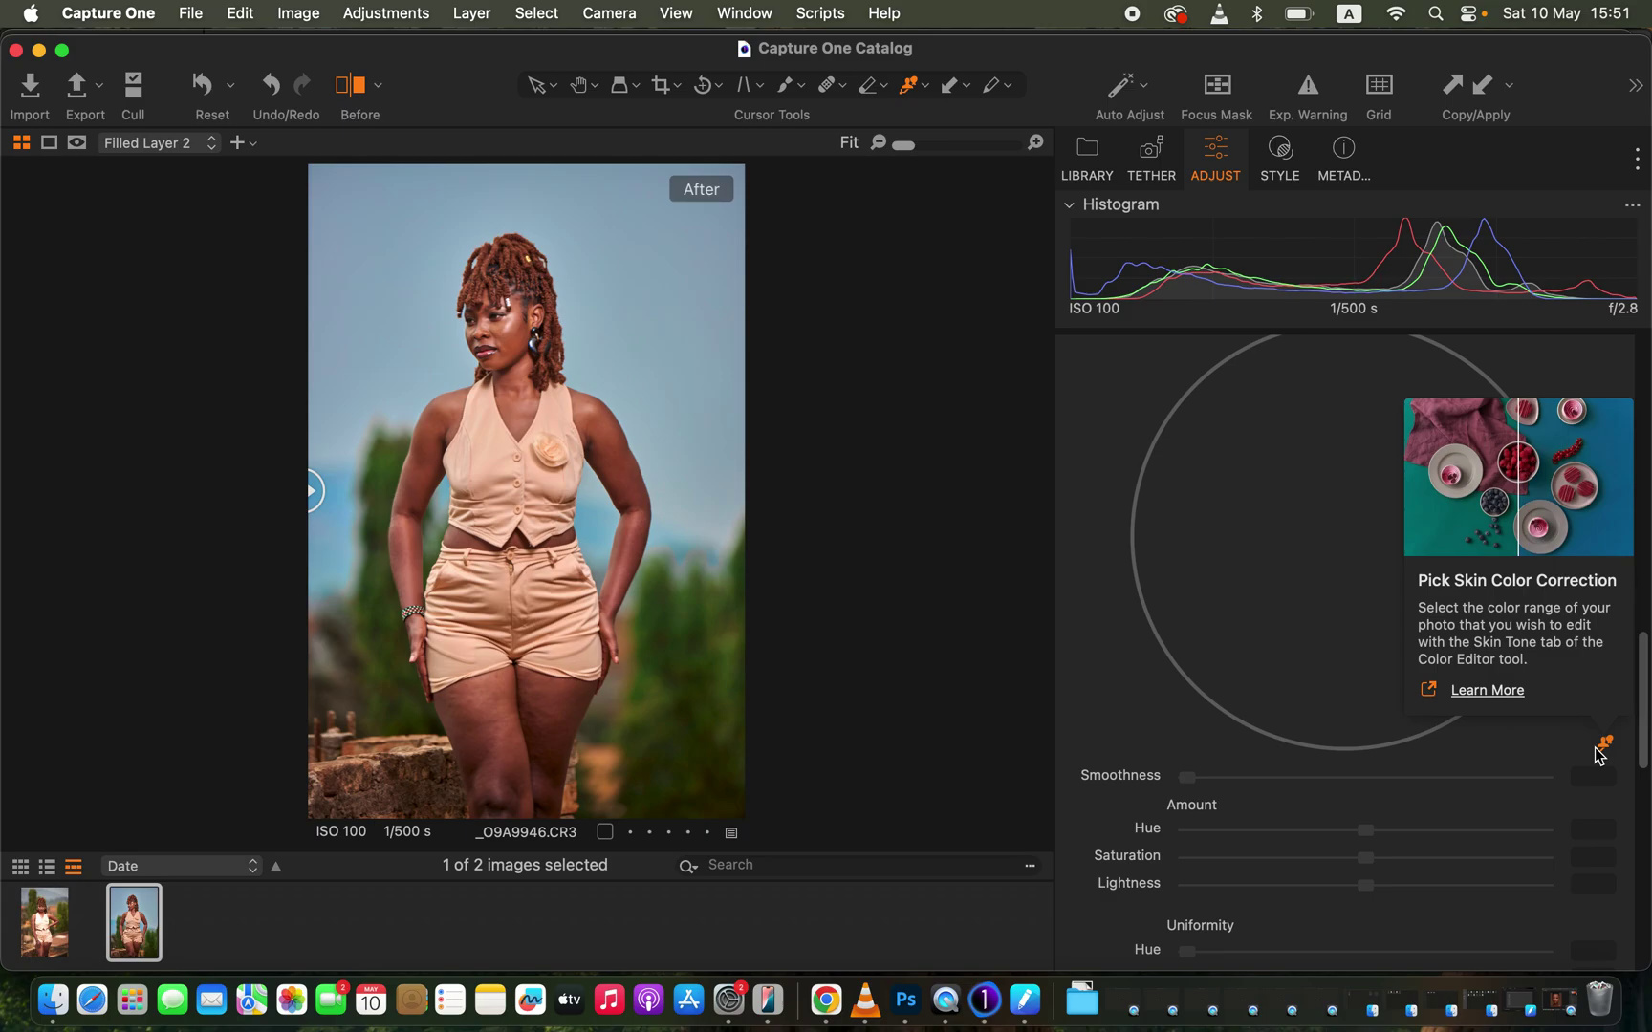
pyautogui.press('super+equal')
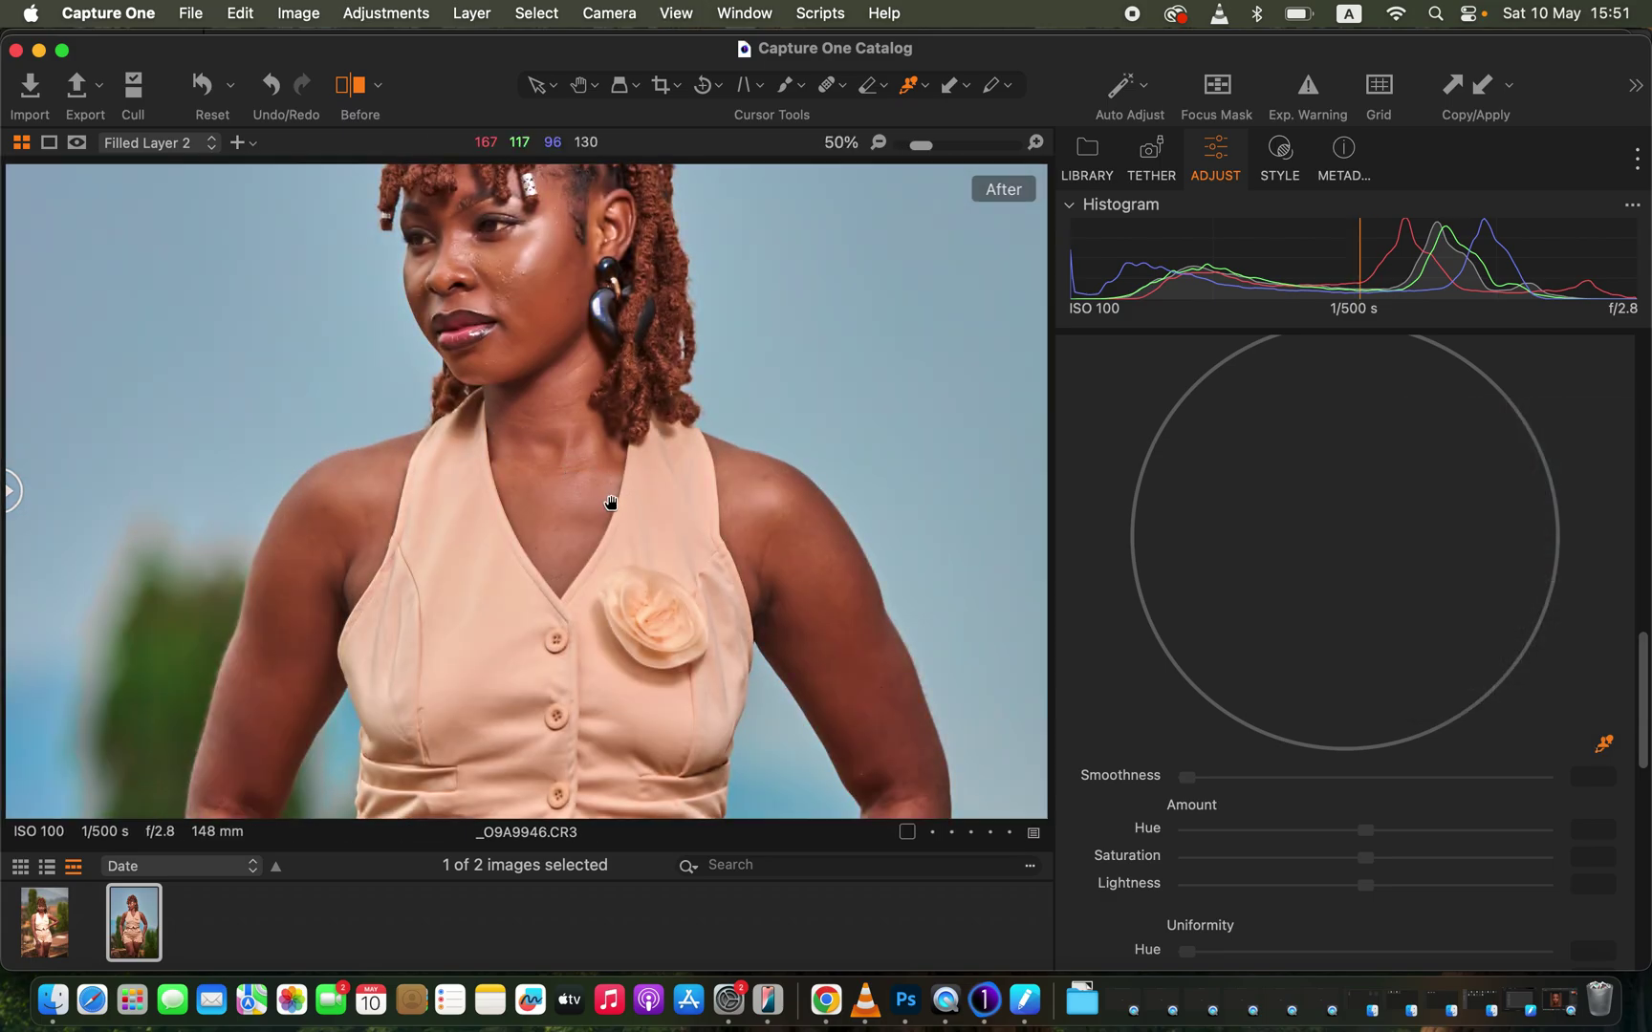
pyautogui.moveTo(621, 497); pyautogui.dragTo(641, 573)
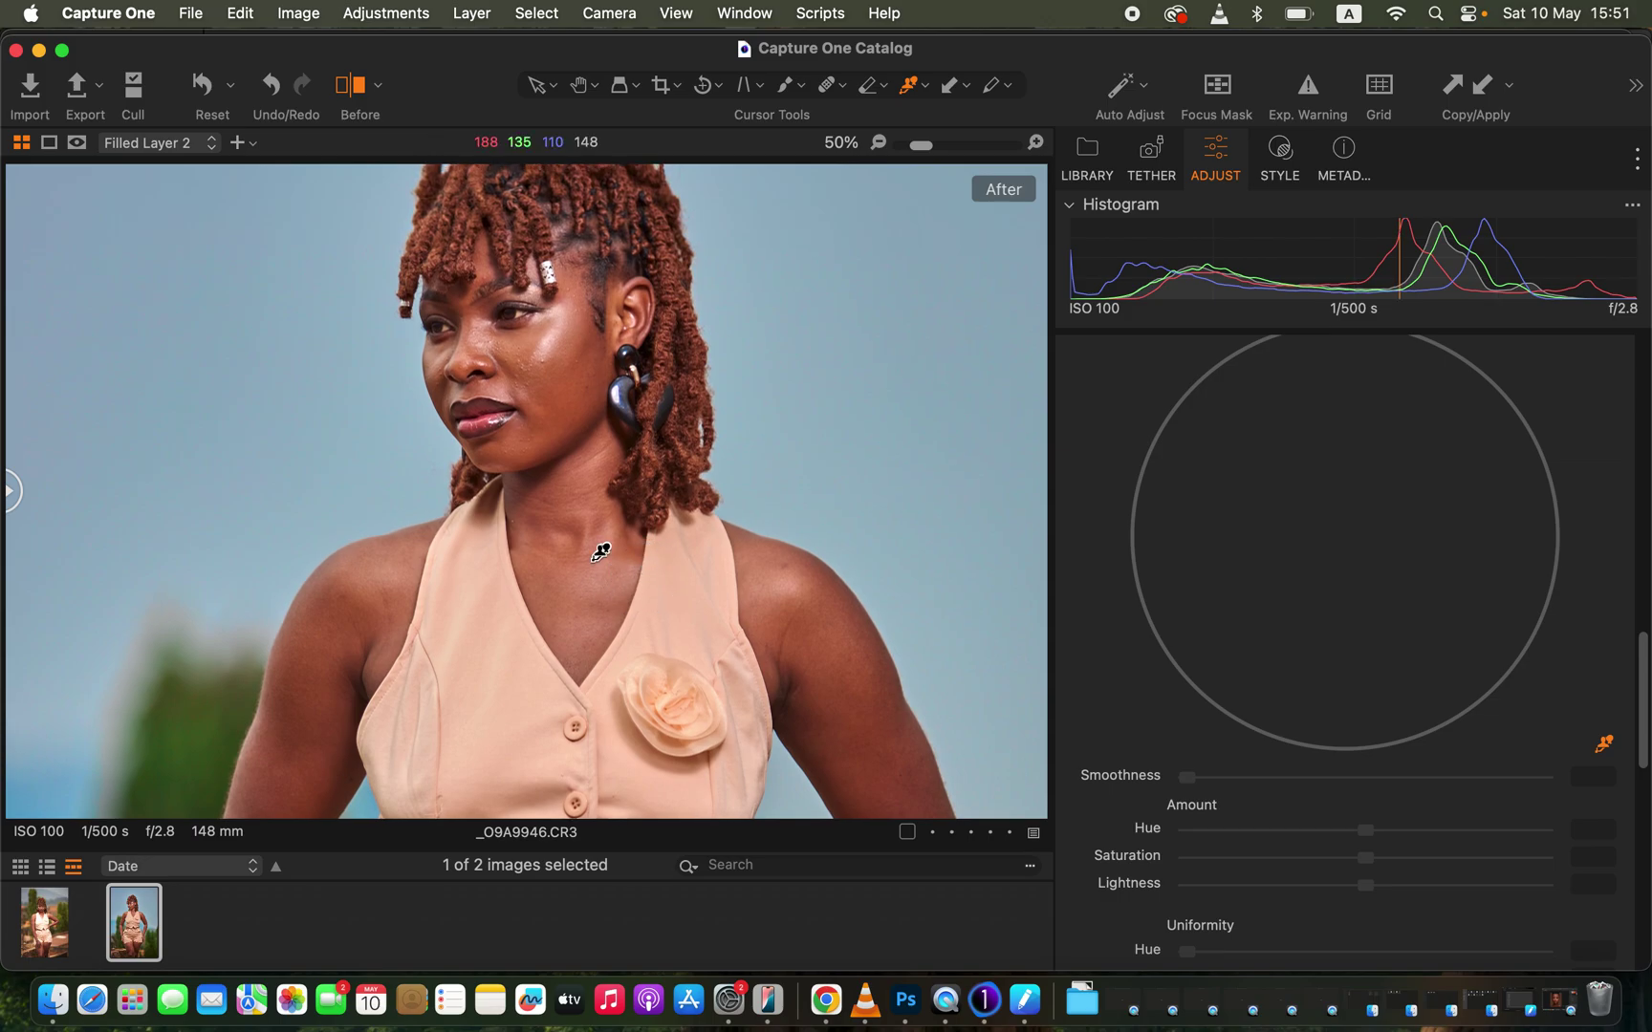
pyautogui.press('super+equal')
pyautogui.moveTo(631, 553); pyautogui.dragTo(647, 612)
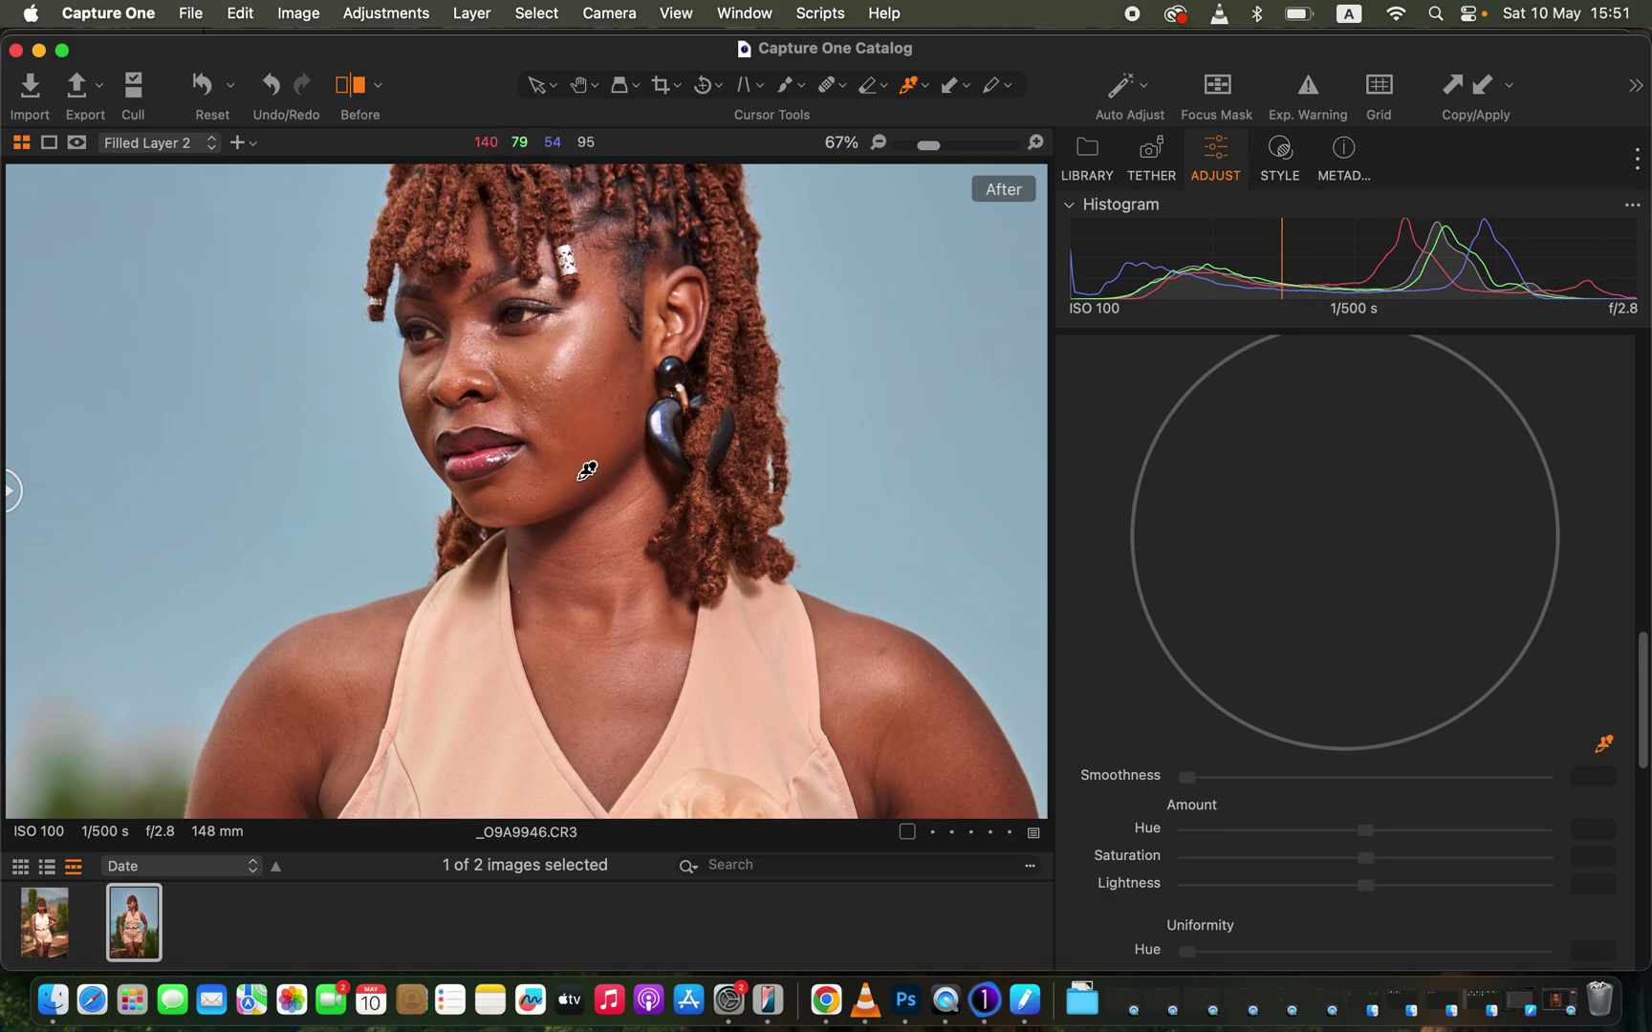
pyautogui.click(600, 404)
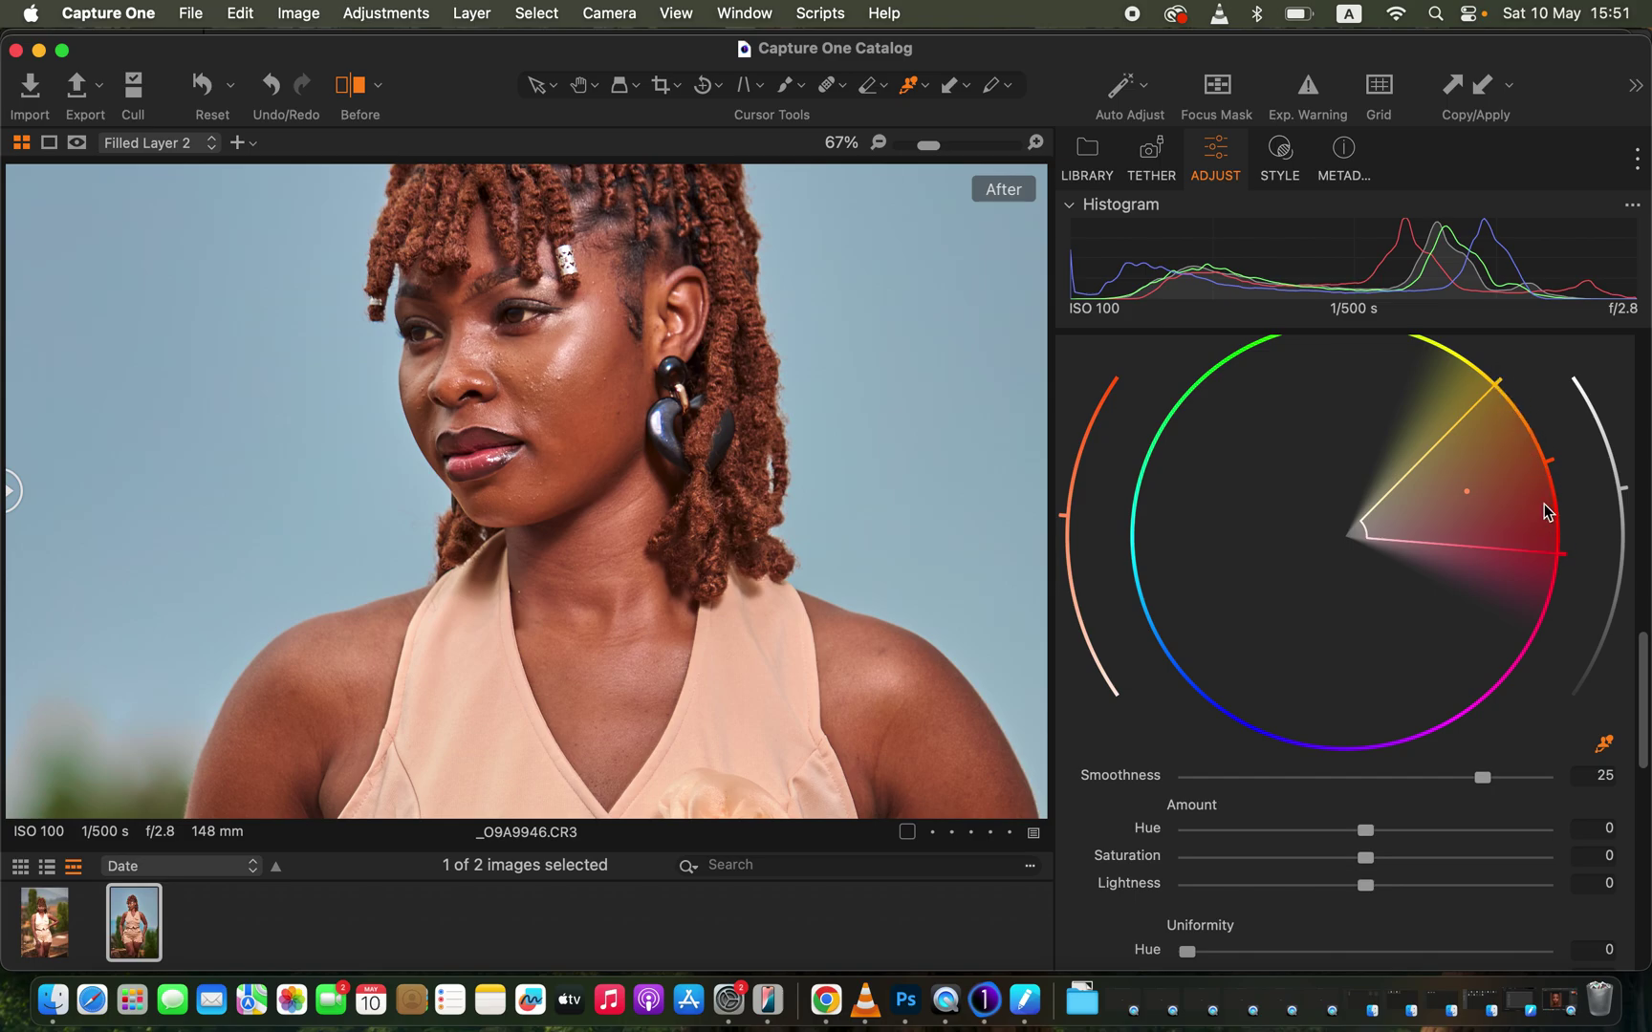
# - Preview the selected skin color range on the whole photo and turn the preview off again
pyautogui.press('super+0')
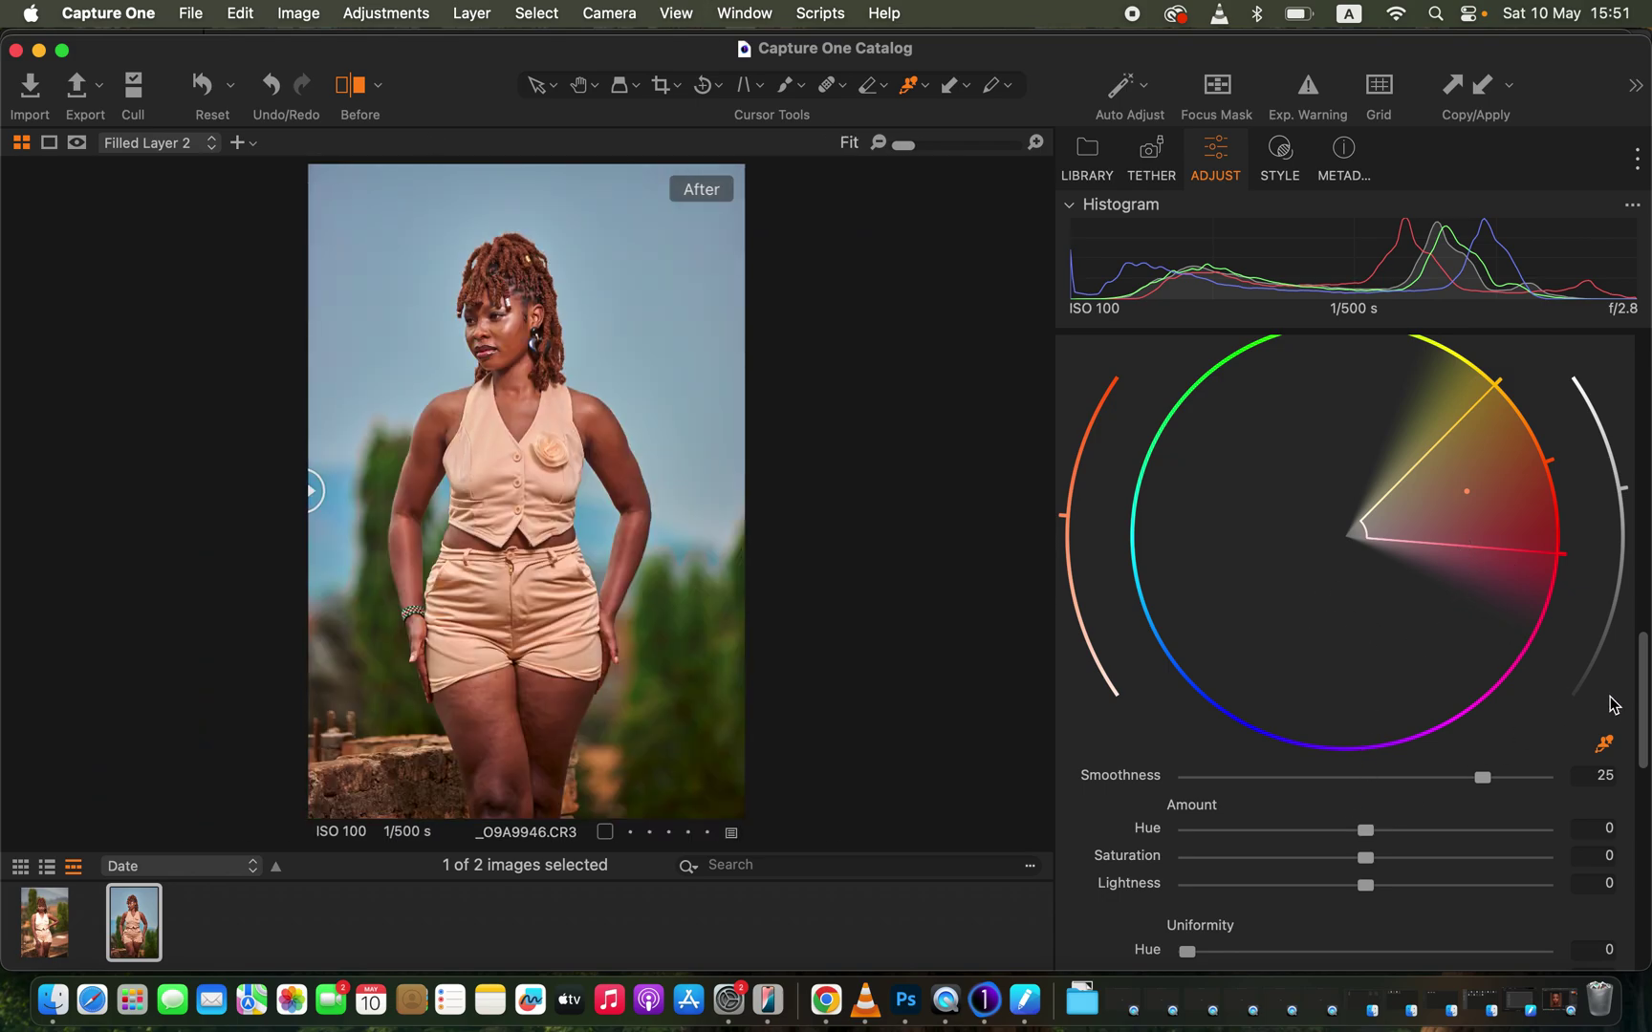
pyautogui.moveTo(1641, 724); pyautogui.dragTo(1640, 793)
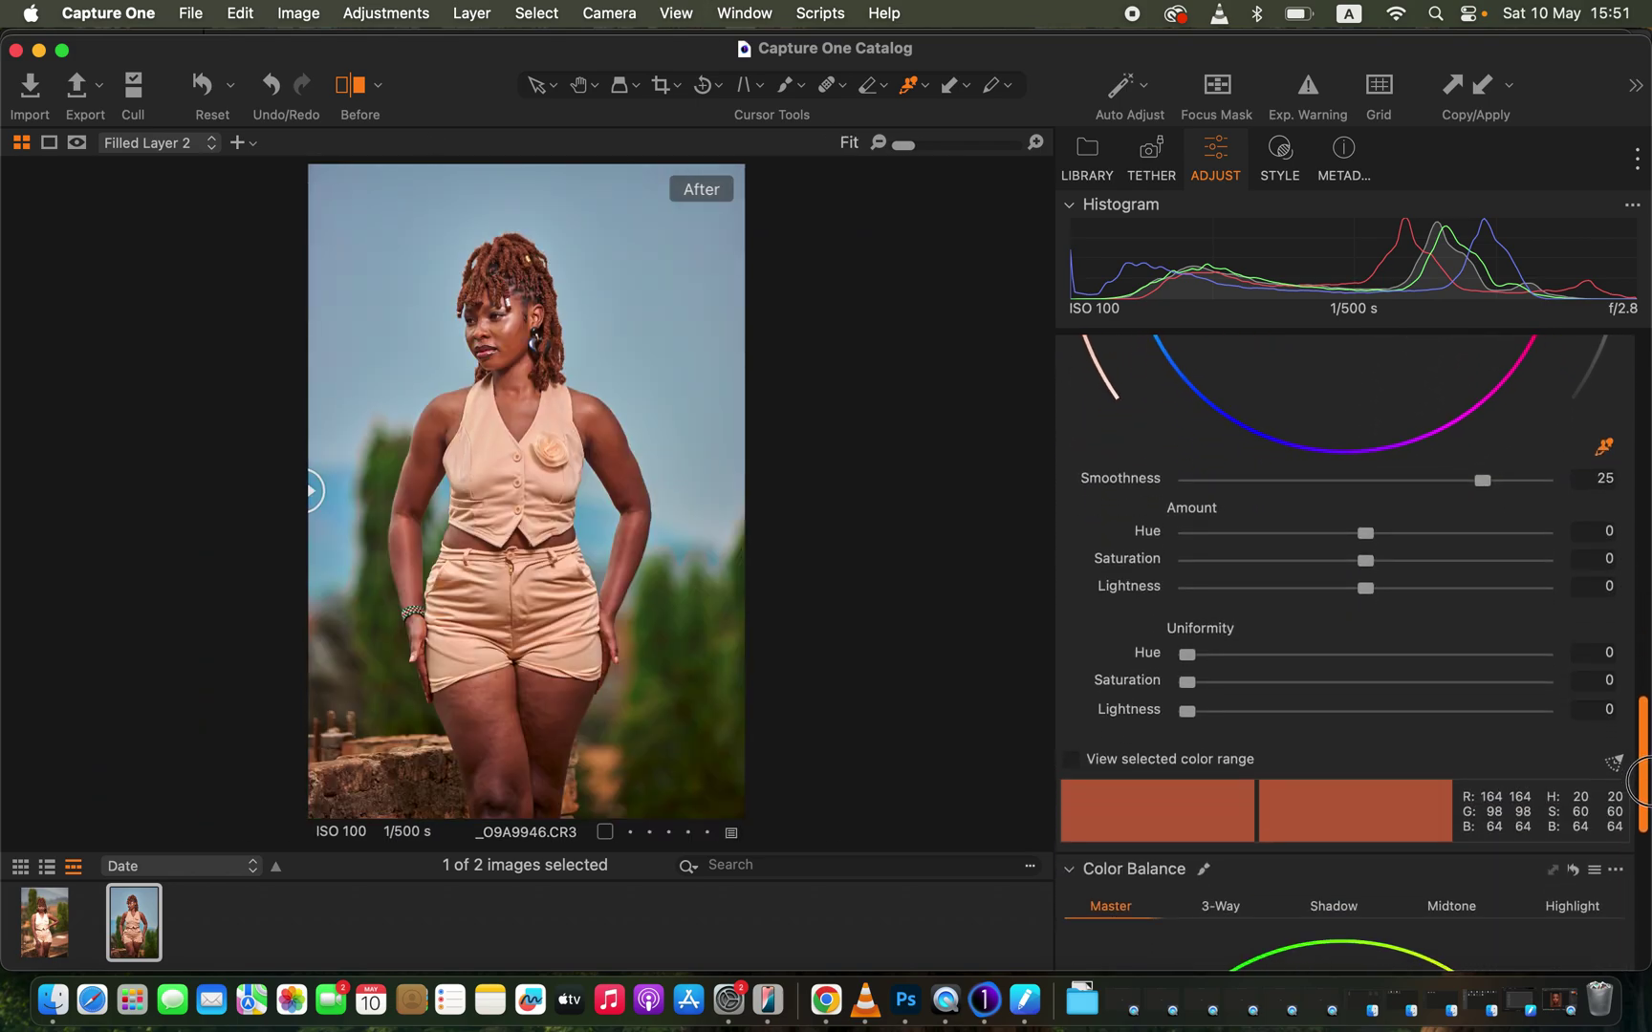
pyautogui.click(1074, 760)
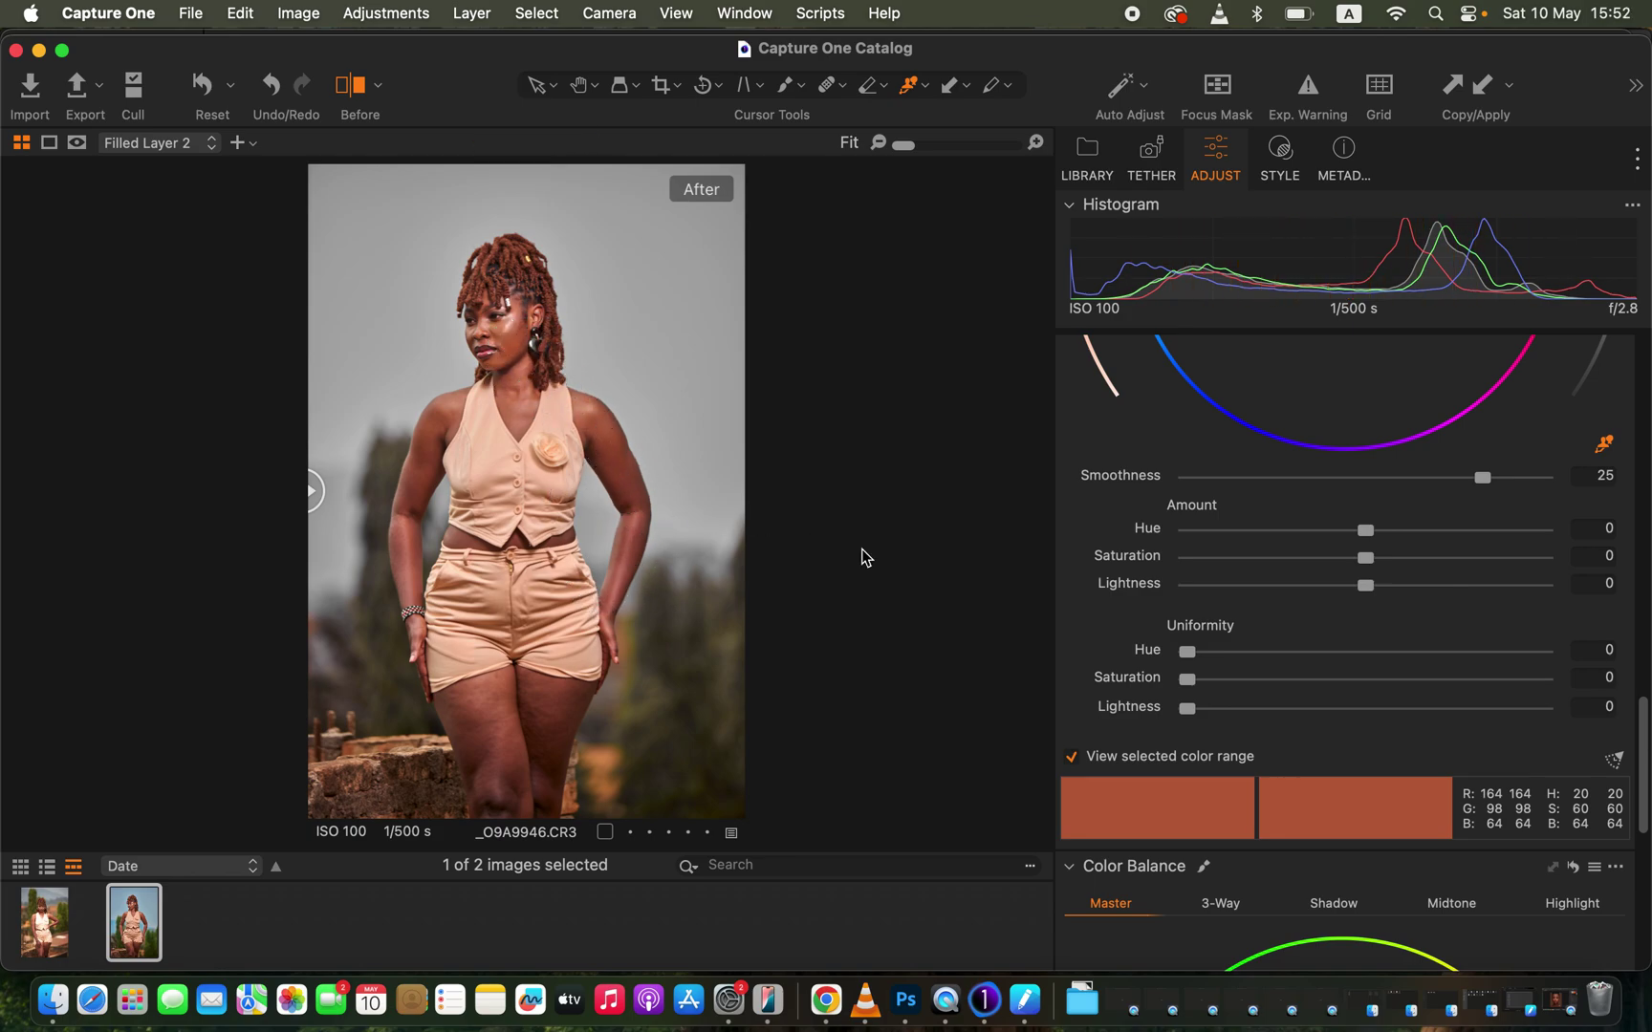
pyautogui.click(1070, 756)
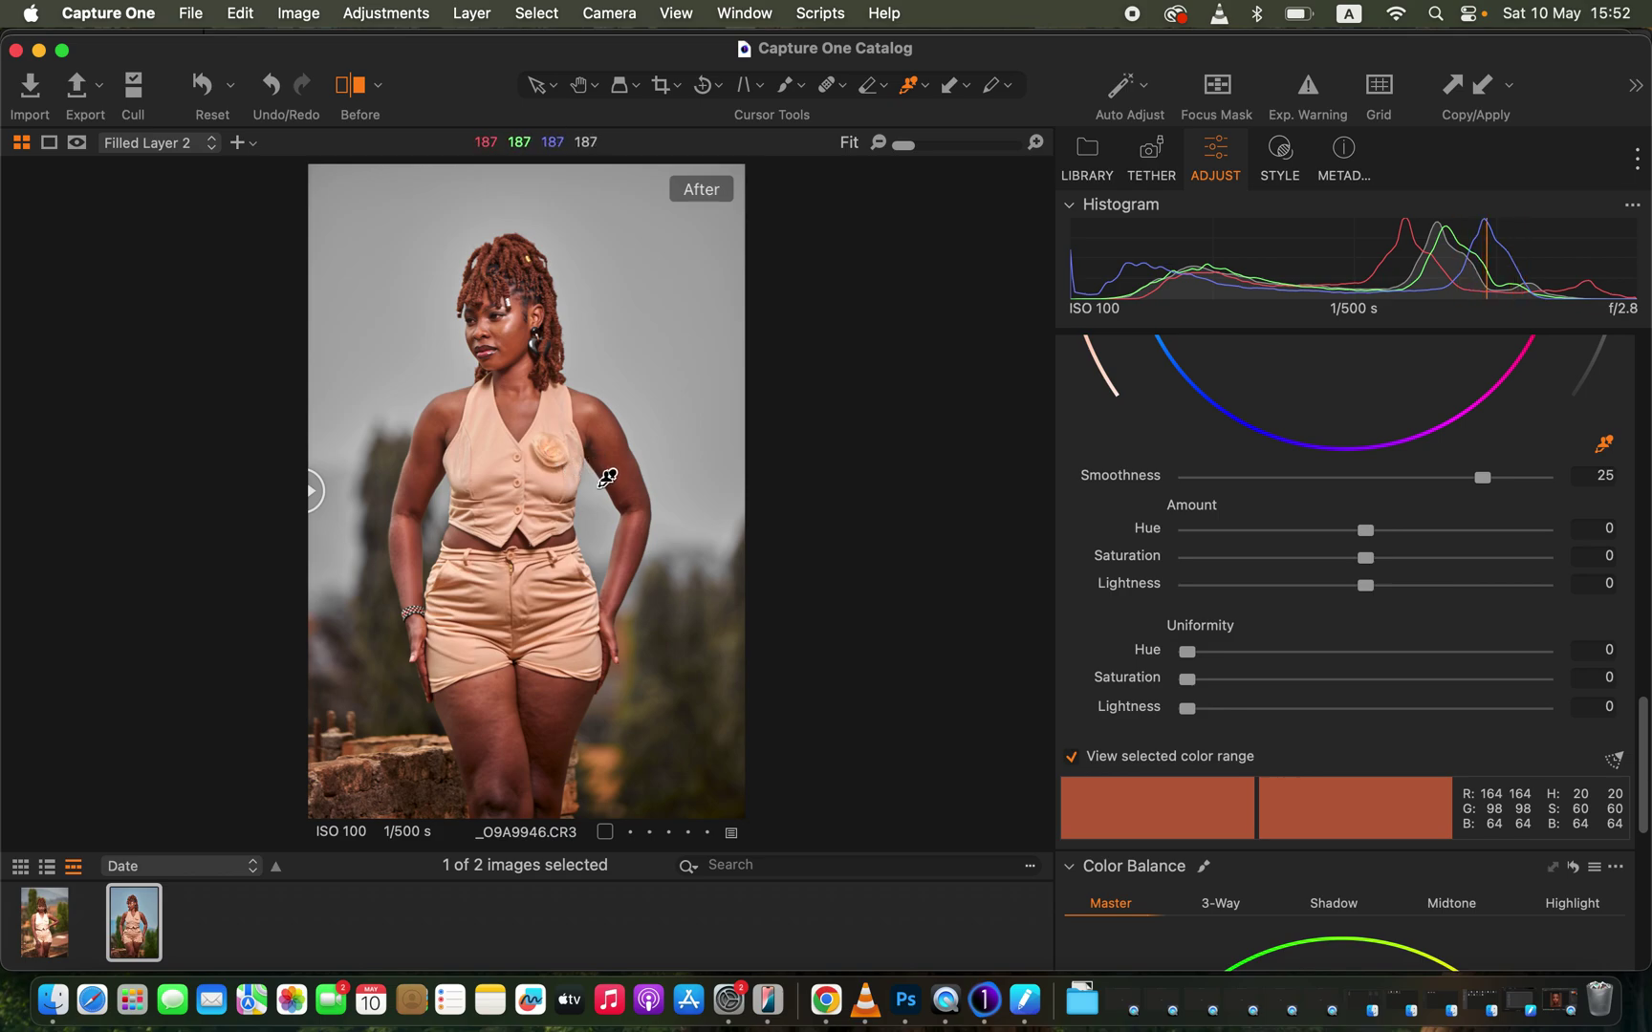
pyautogui.click(1073, 760)
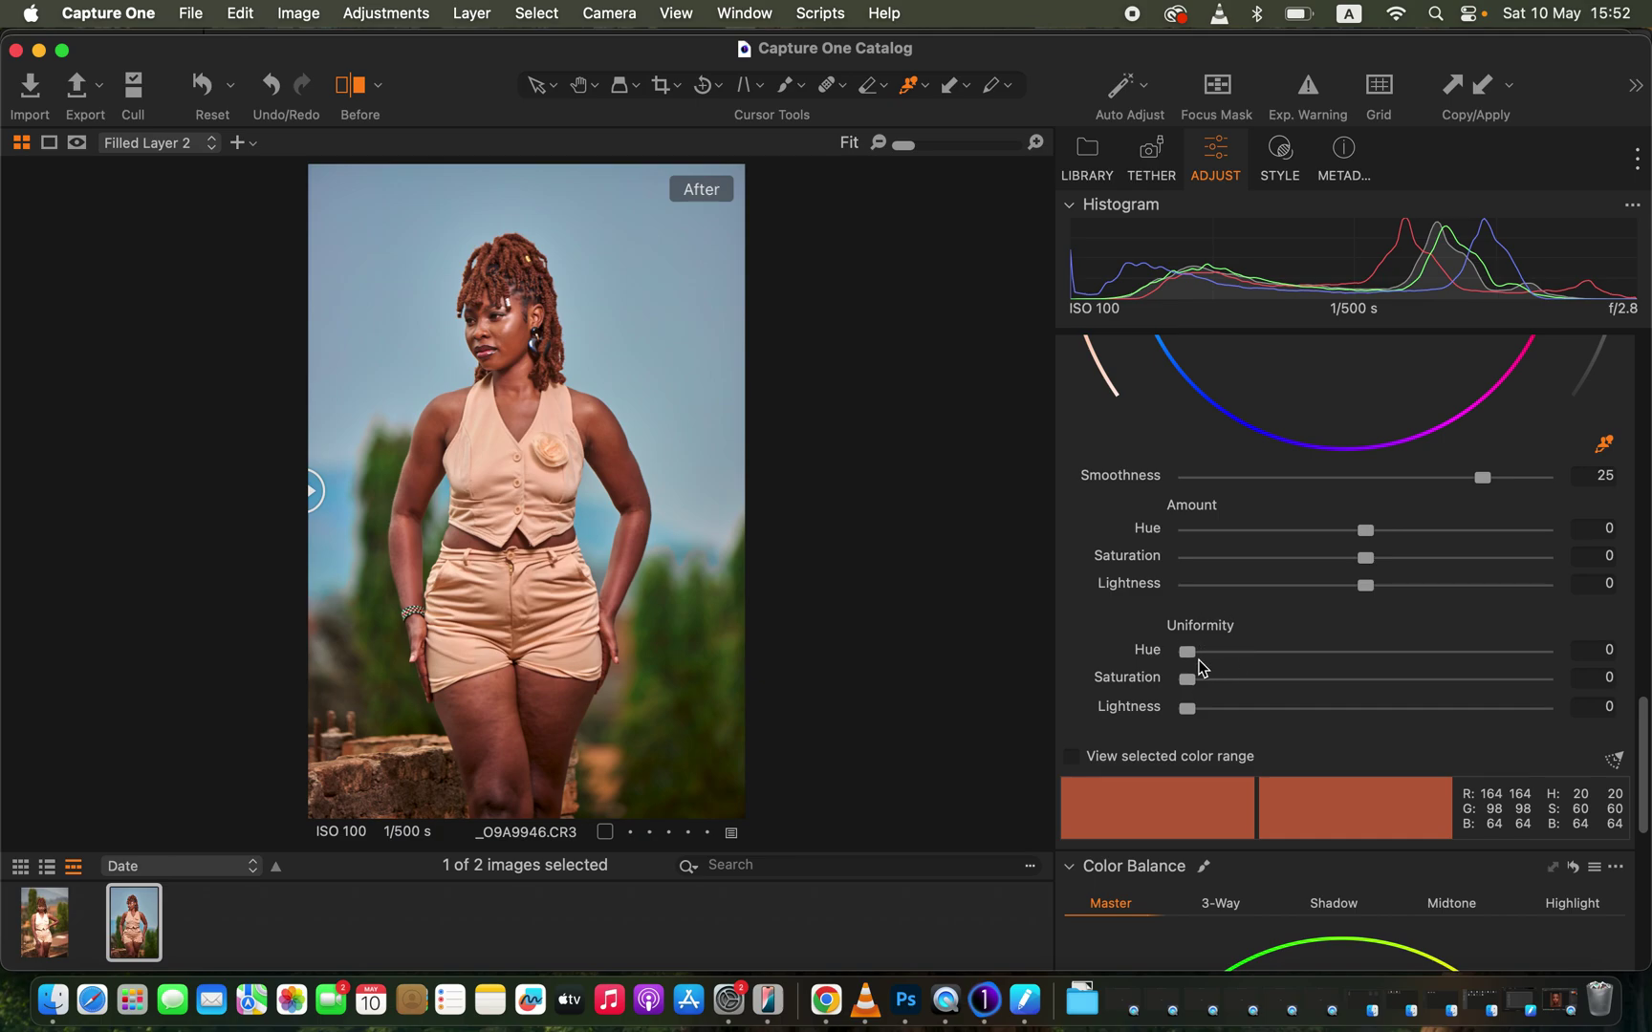
# - Even out the skin by setting the Skin Tone uniformity to hue 90.8 and saturation 79.1, checking the result up close
pyautogui.moveTo(1218, 662); pyautogui.dragTo(1469, 659)
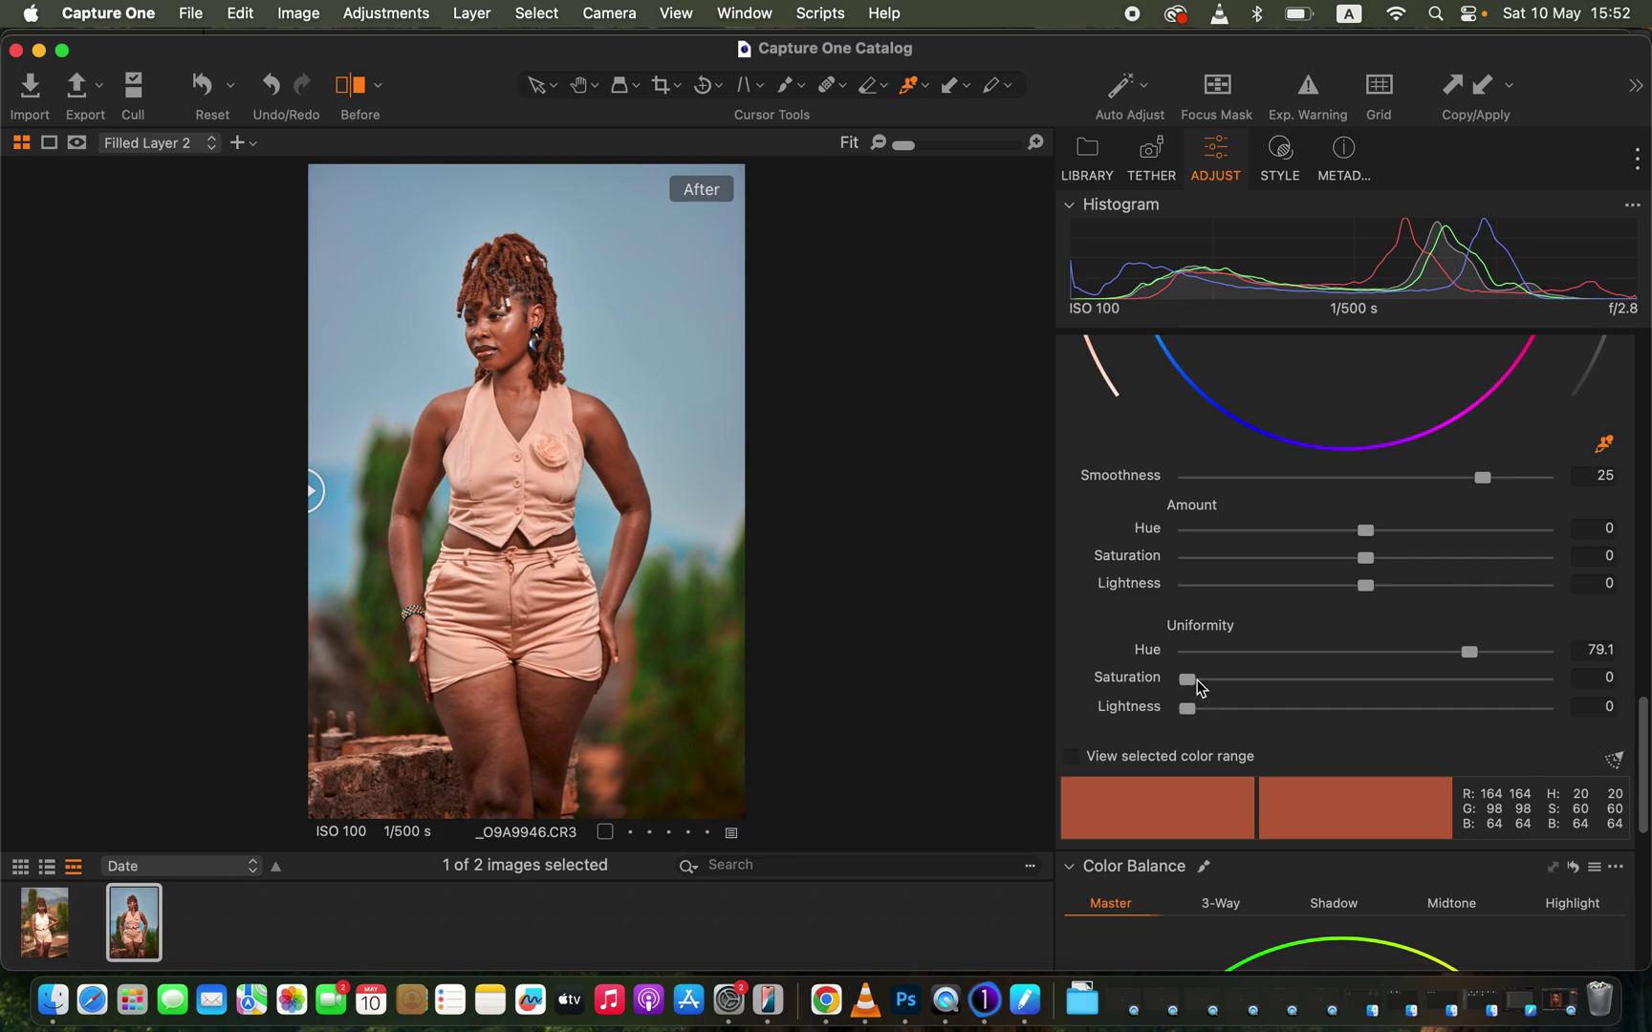
pyautogui.moveTo(1198, 687); pyautogui.dragTo(1417, 694)
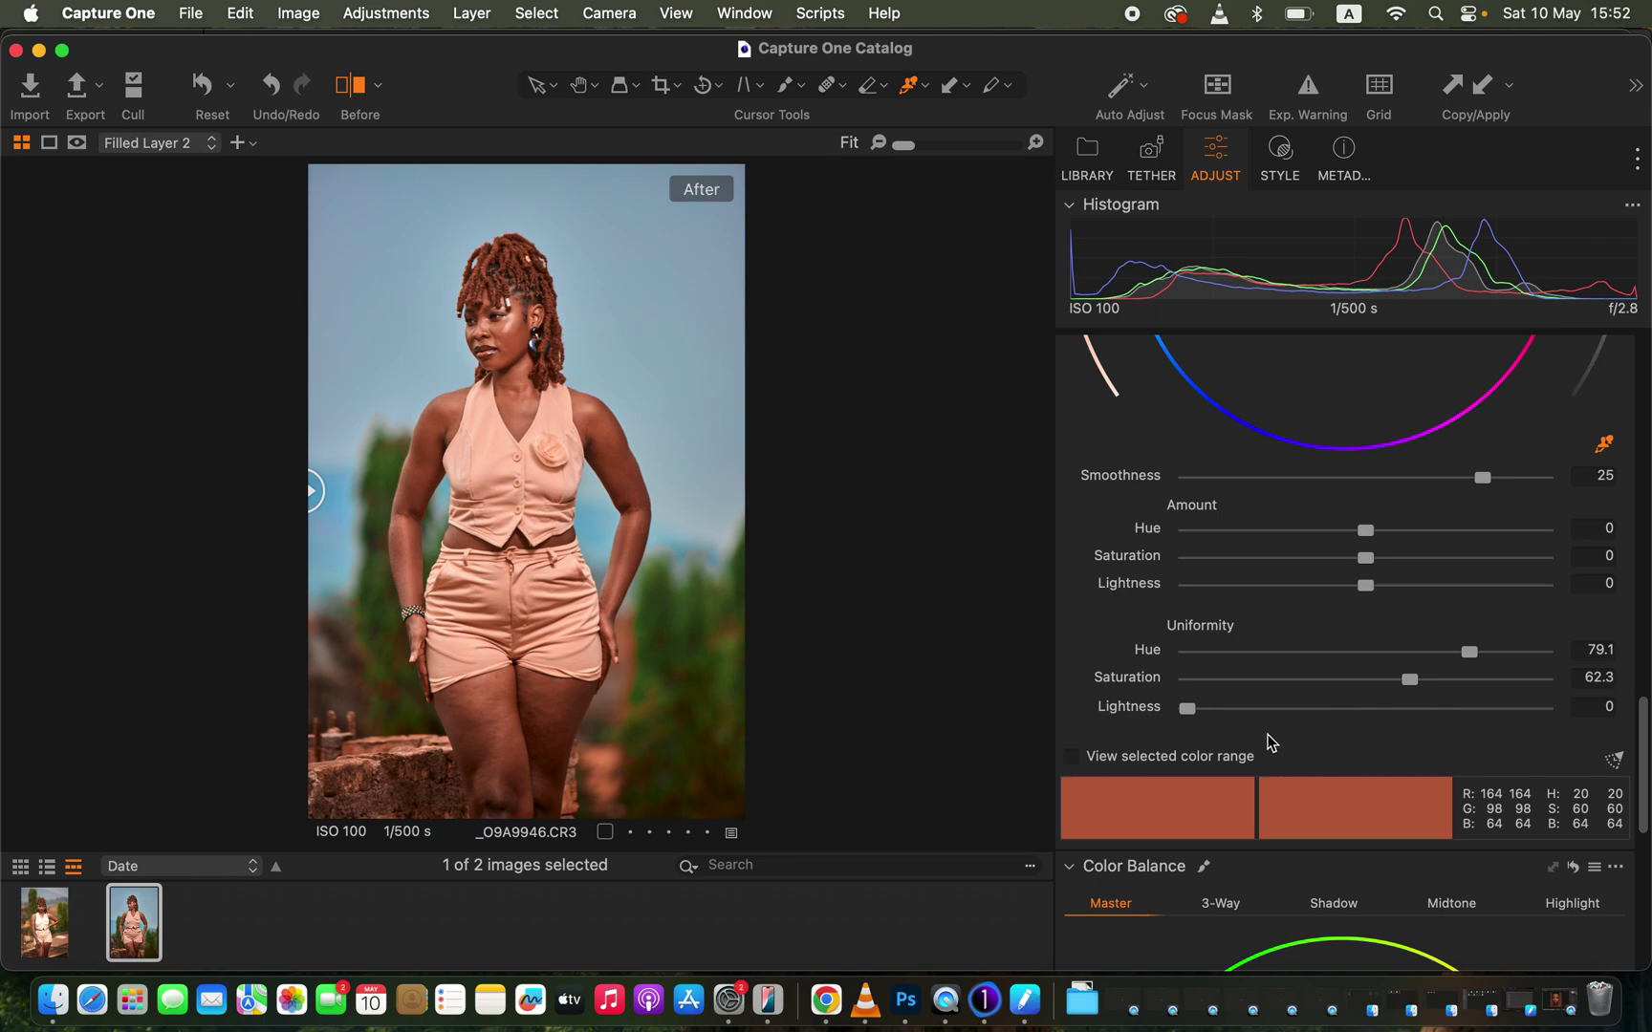
pyautogui.press('super+equal')
pyautogui.moveTo(686, 703); pyautogui.dragTo(693, 516)
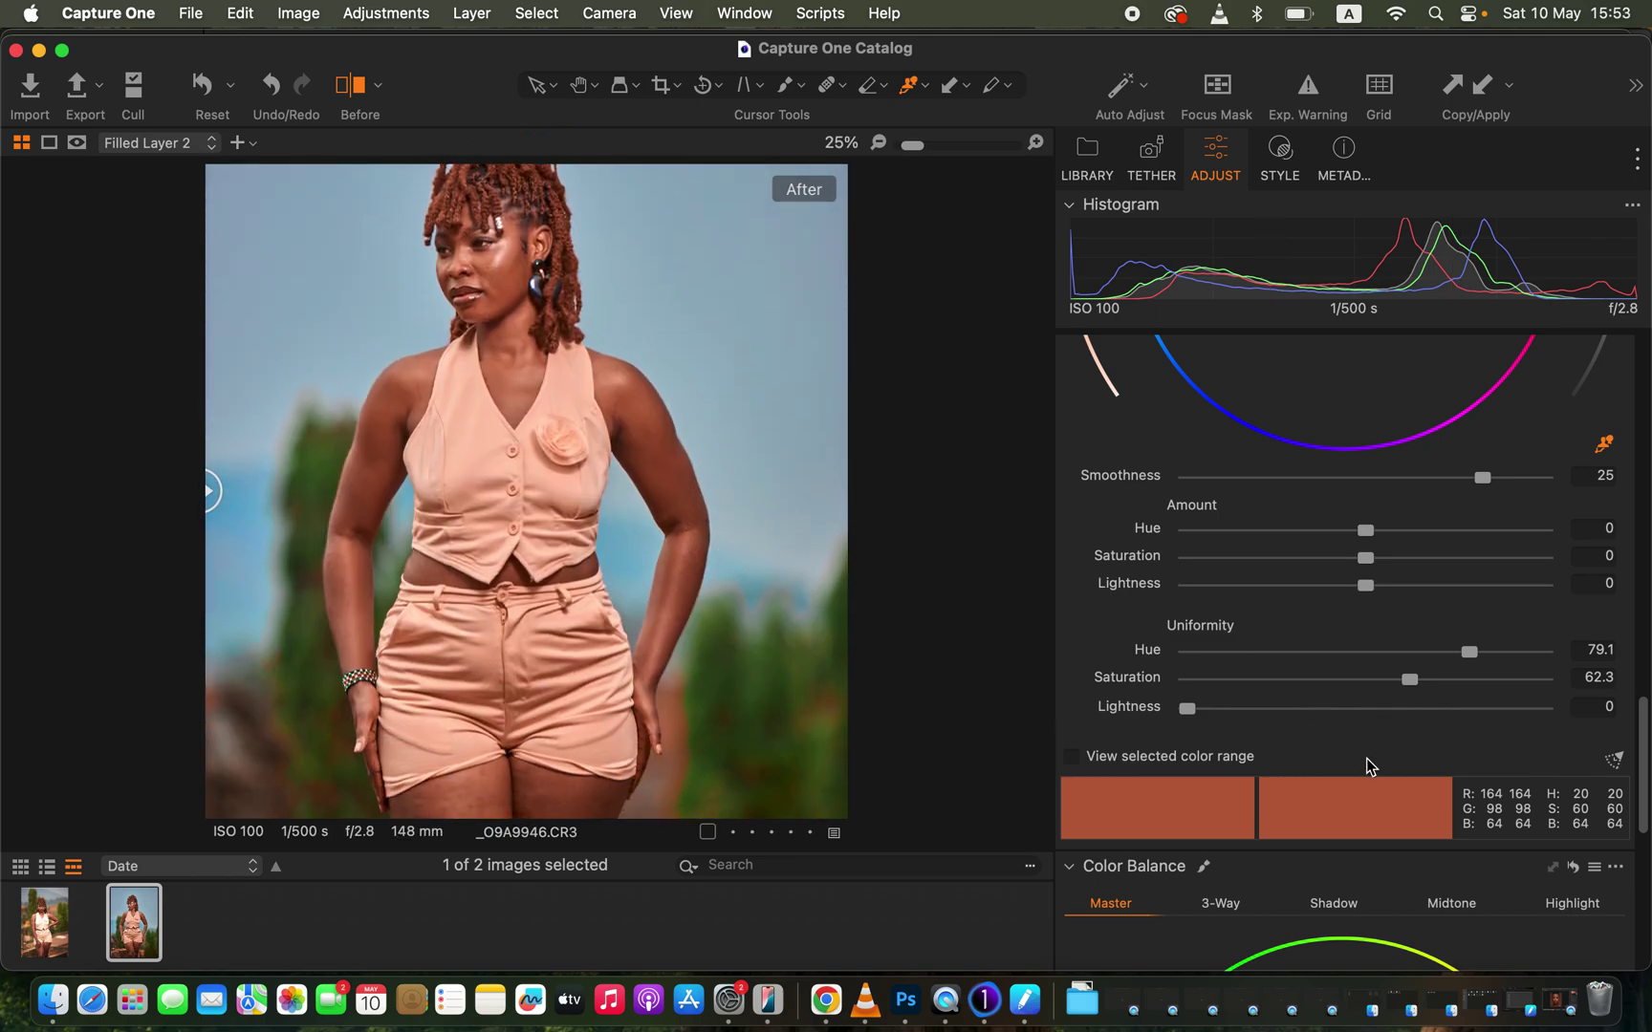
pyautogui.moveTo(1413, 680); pyautogui.dragTo(1513, 659)
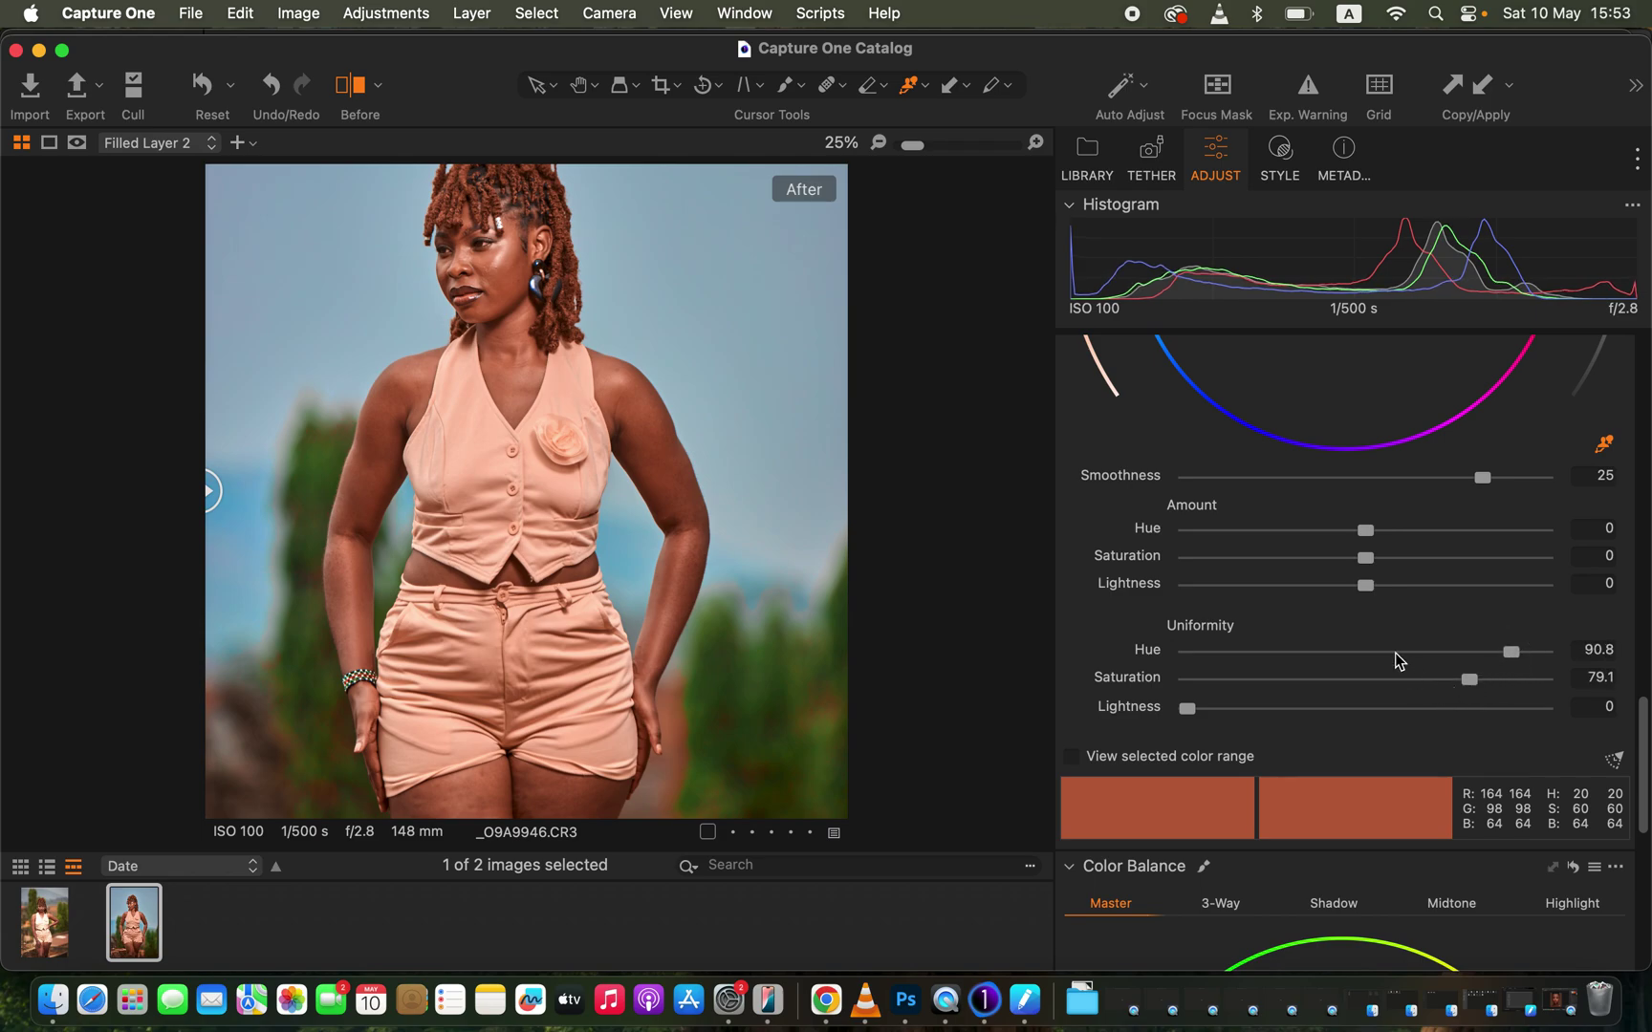
pyautogui.press('super+0')
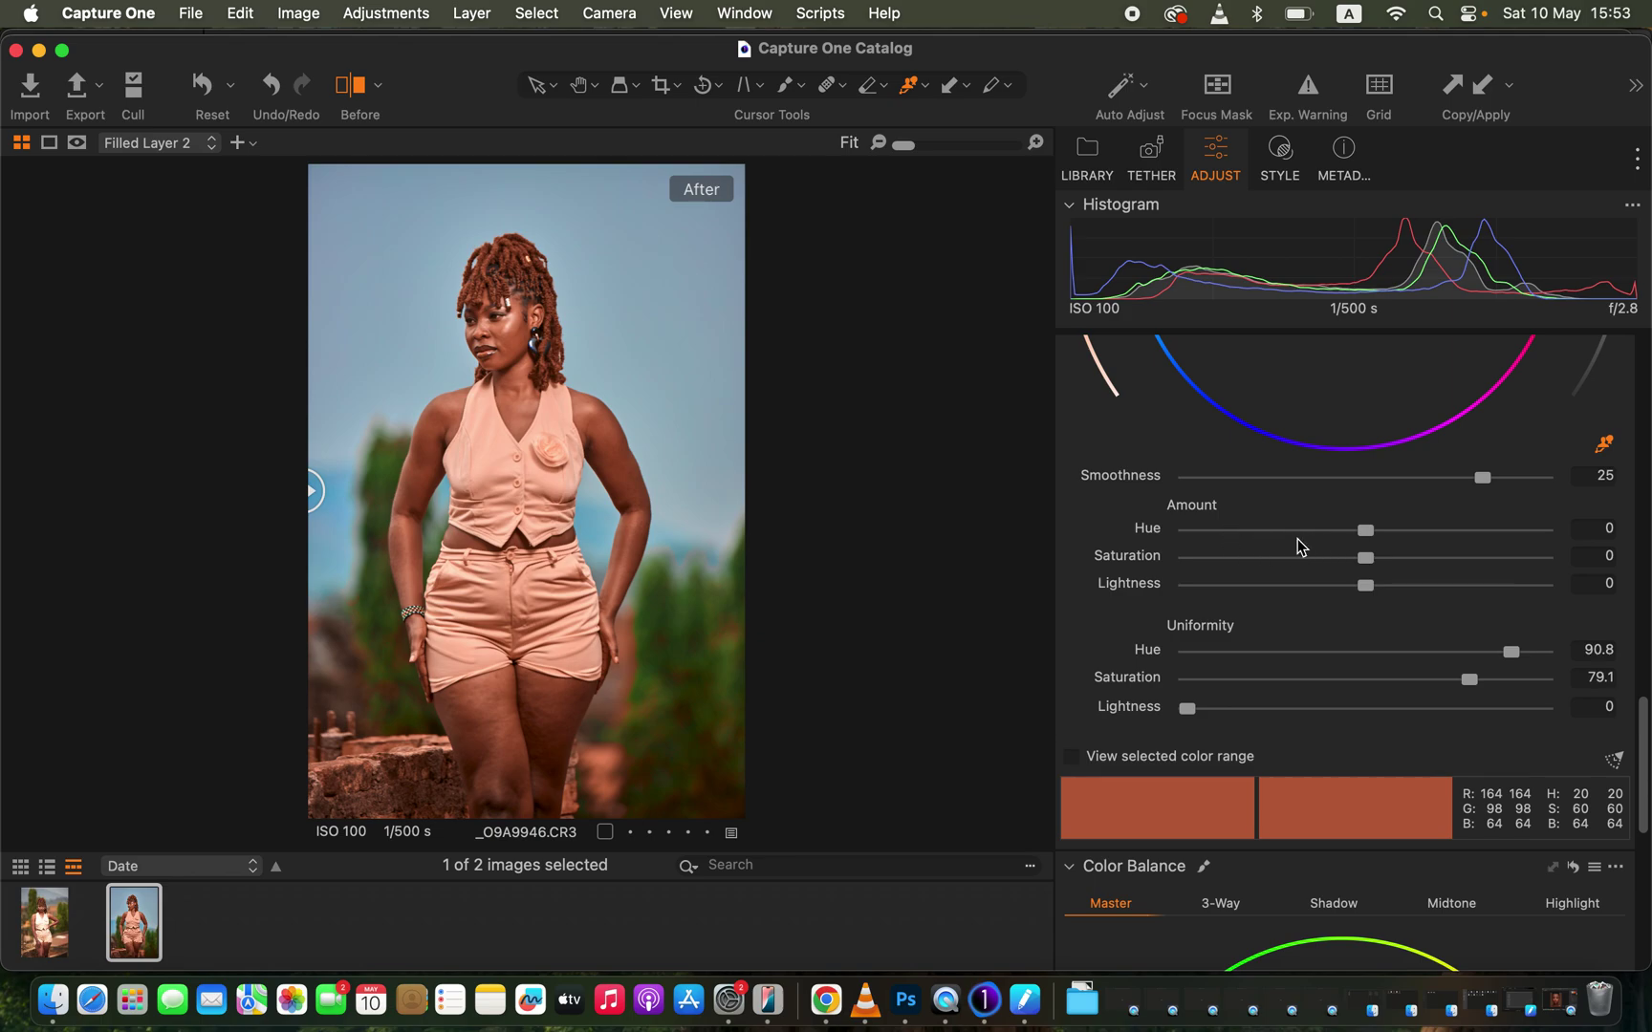
# - Set the Skin Tone amount to hue 0.5 and saturation -3.3
pyautogui.click(1351, 567)
pyautogui.moveTo(1351, 568); pyautogui.dragTo(1341, 571)
pyautogui.moveTo(1372, 531); pyautogui.dragTo(1424, 543)
pyautogui.moveTo(1430, 542); pyautogui.dragTo(1379, 550)
pyautogui.moveTo(1367, 526)
pyautogui.mouseDown()
pyautogui.moveTo(1320, 542)
pyautogui.moveTo(1388, 526)
pyautogui.mouseUp()
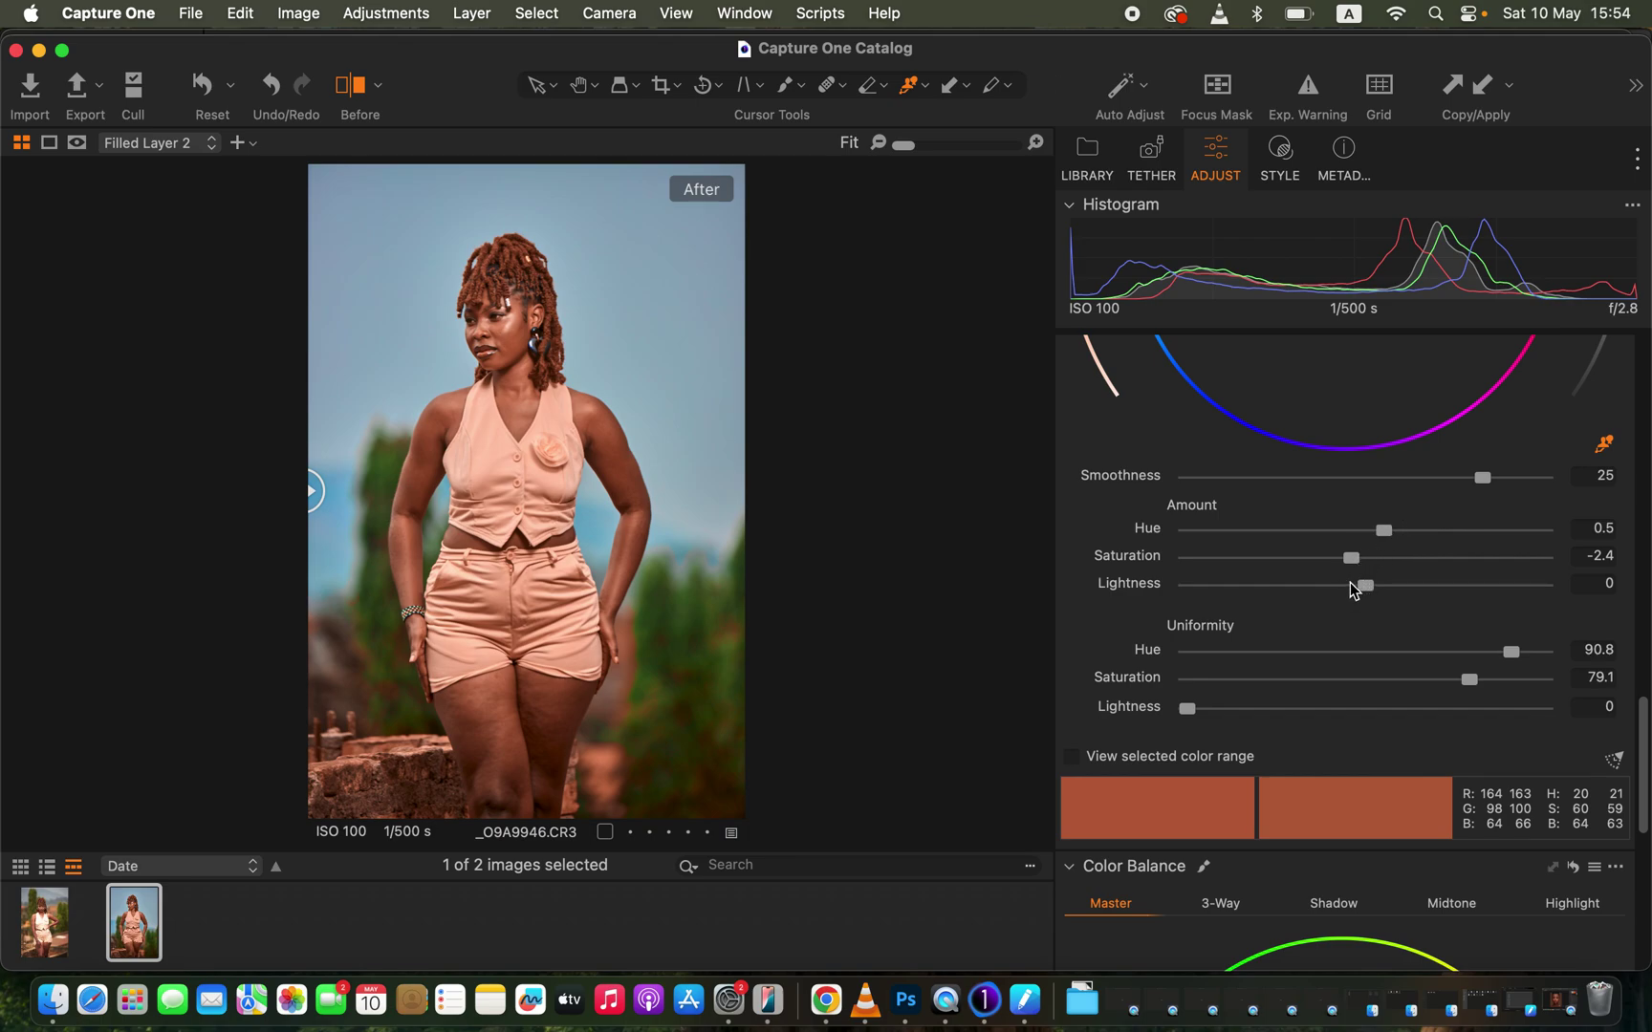
pyautogui.moveTo(1350, 559)
pyautogui.mouseDown()
pyautogui.moveTo(1286, 561)
pyautogui.moveTo(1351, 566)
pyautogui.mouseUp()
# - Check the before/after divider on the portrait and copy the photo's adjustments
pyautogui.moveTo(1642, 741)
pyautogui.mouseDown()
pyautogui.moveTo(1642, 688)
pyautogui.moveTo(1642, 712)
pyautogui.mouseUp()
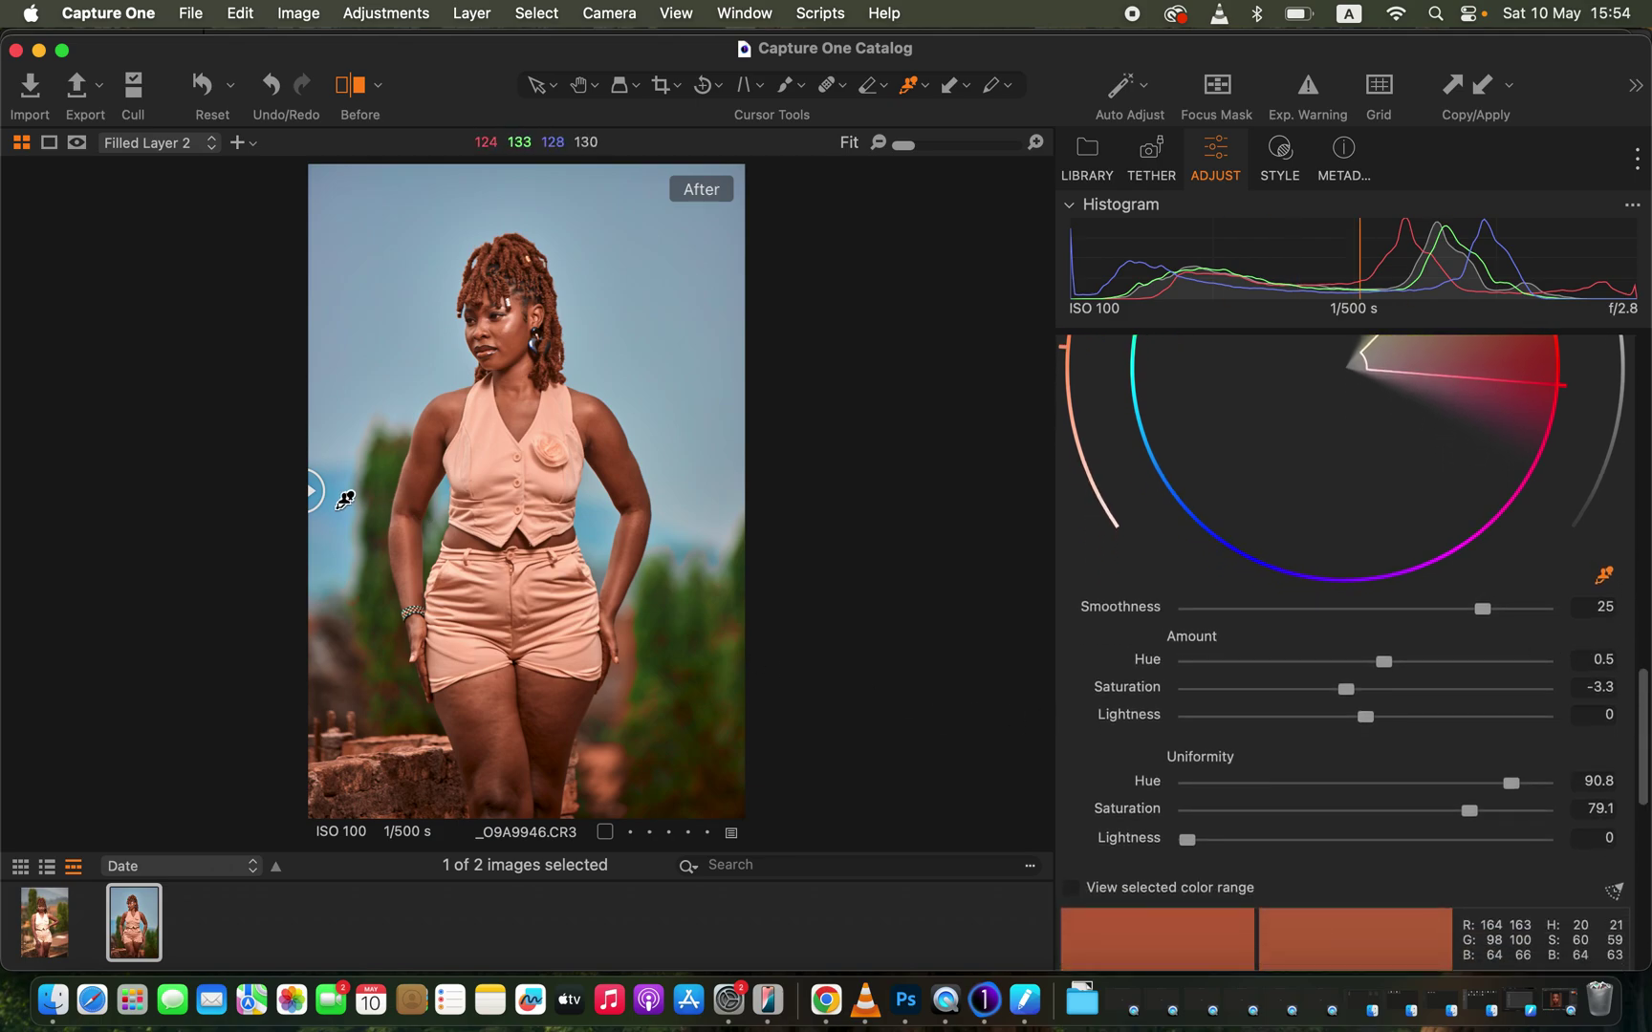
pyautogui.moveTo(313, 498)
pyautogui.mouseDown()
pyautogui.moveTo(645, 479)
pyautogui.moveTo(670, 448)
pyautogui.moveTo(332, 468)
pyautogui.moveTo(693, 469)
pyautogui.moveTo(343, 483)
pyautogui.mouseUp()
pyautogui.click(369, 23)
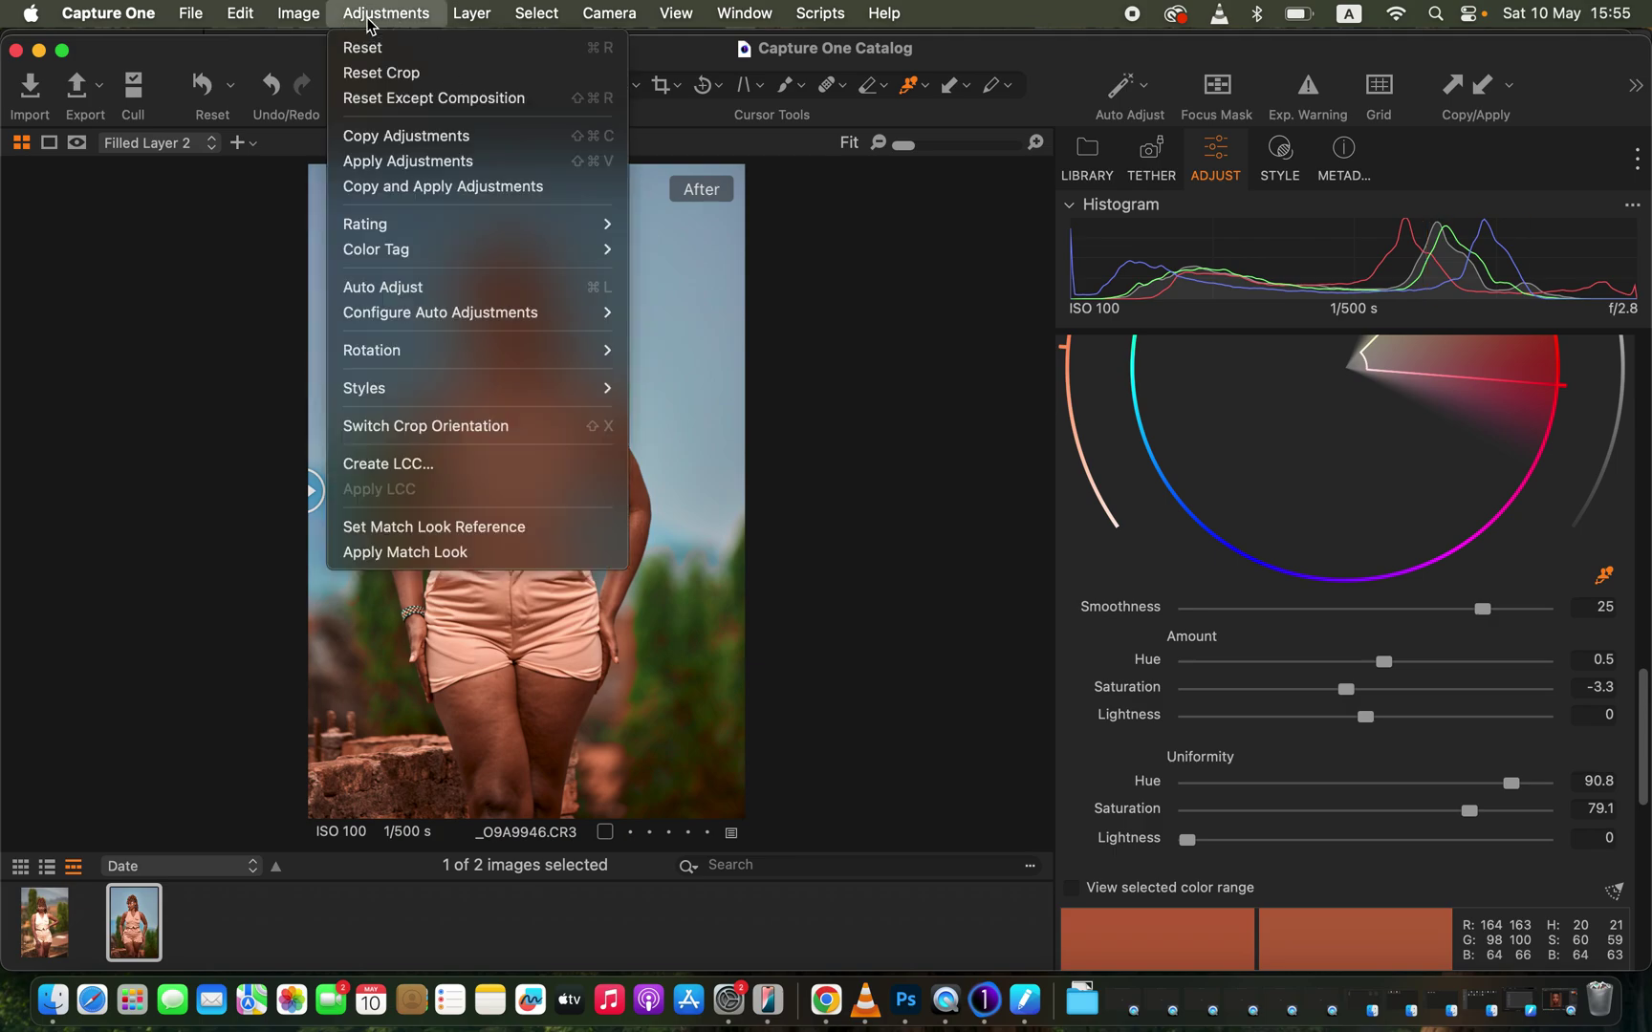
pyautogui.click(388, 137)
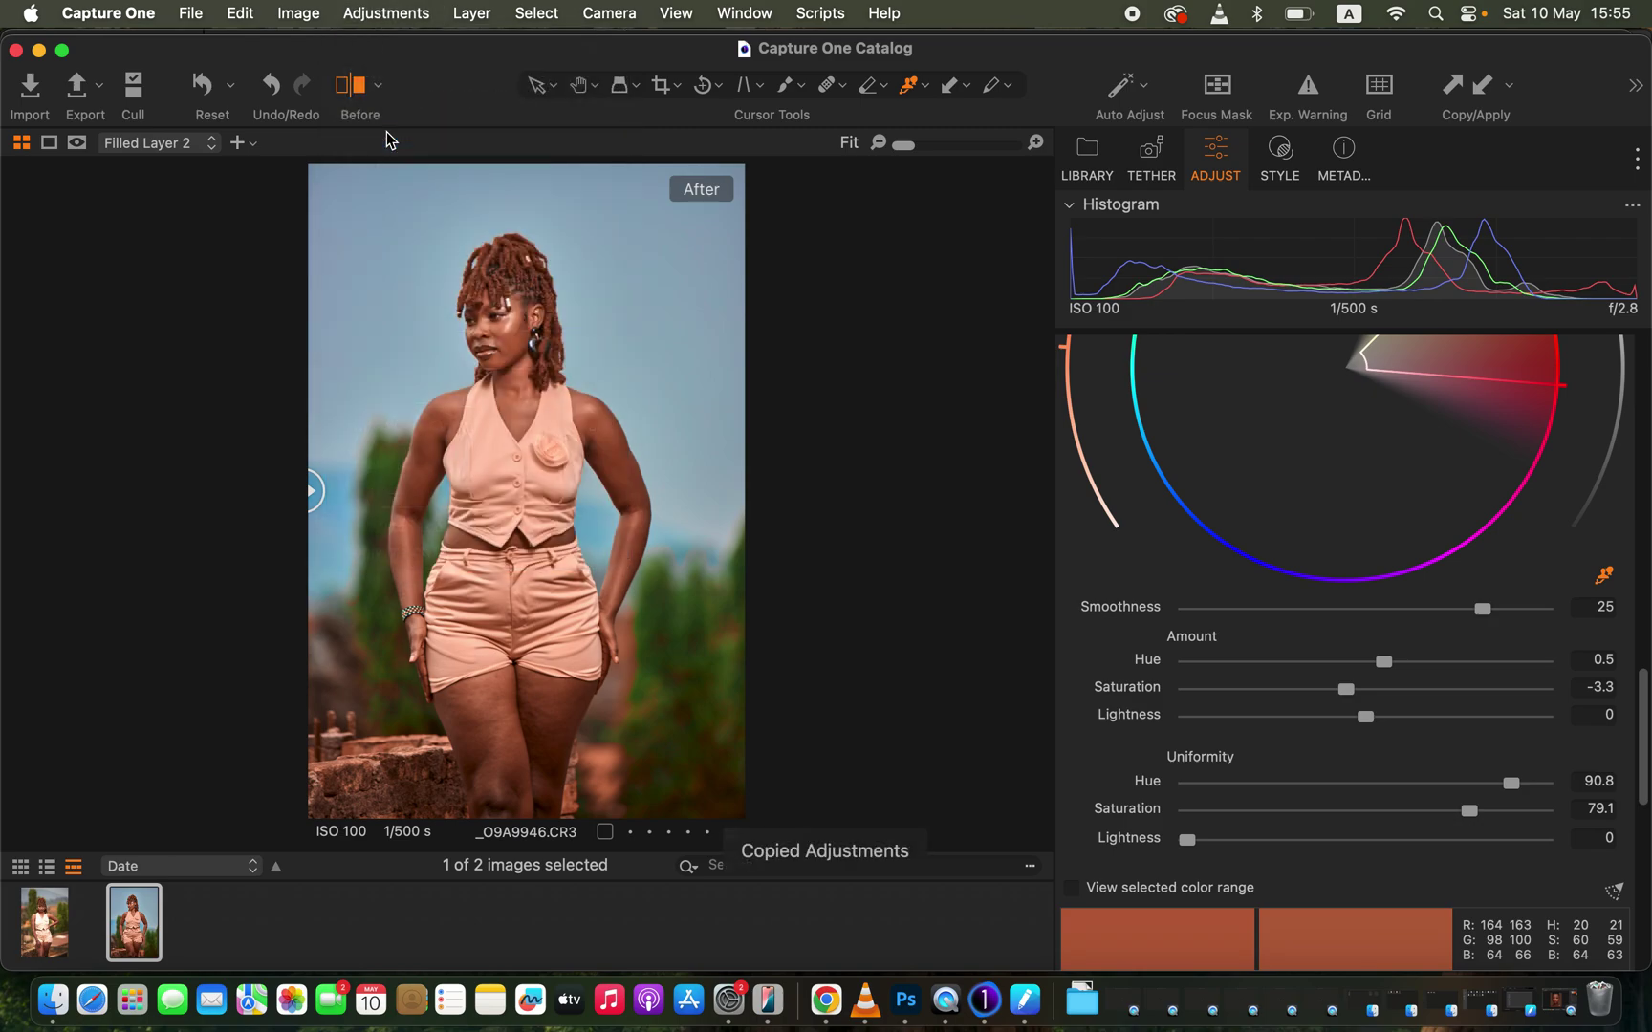
# - Copy the adjustments of _O9A9946.CR3 and apply them to _O9A9940 1.CR3
pyautogui.click(375, 14)
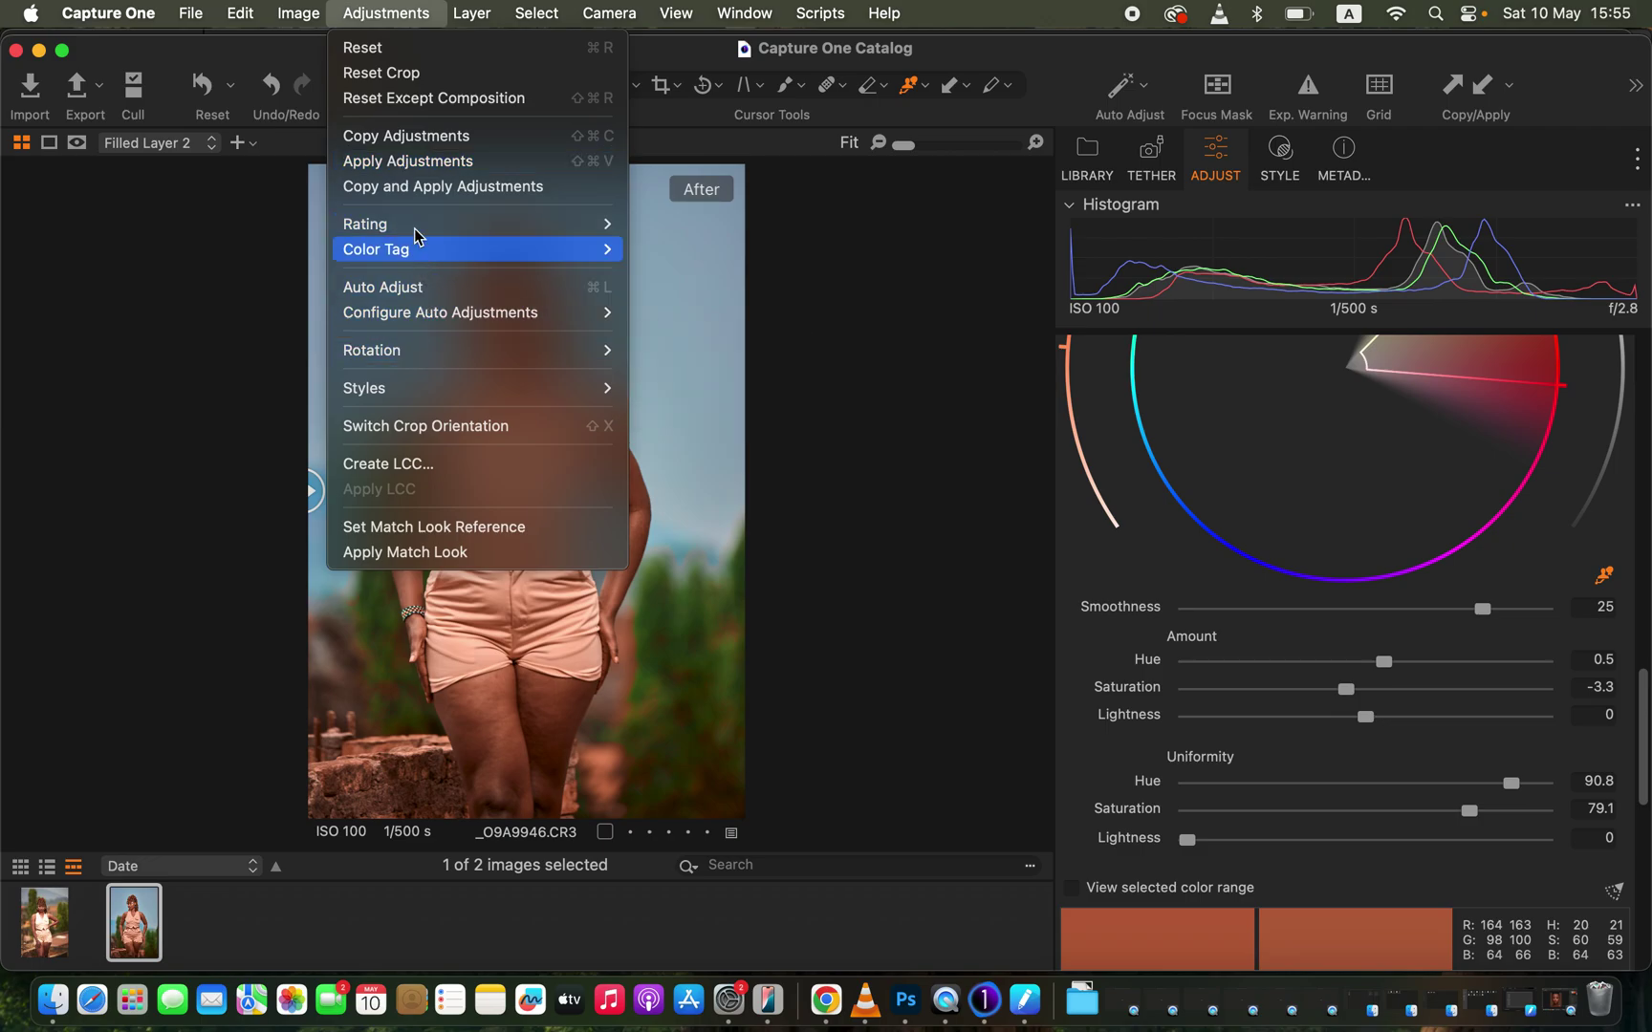
pyautogui.click(408, 141)
pyautogui.click(42, 934)
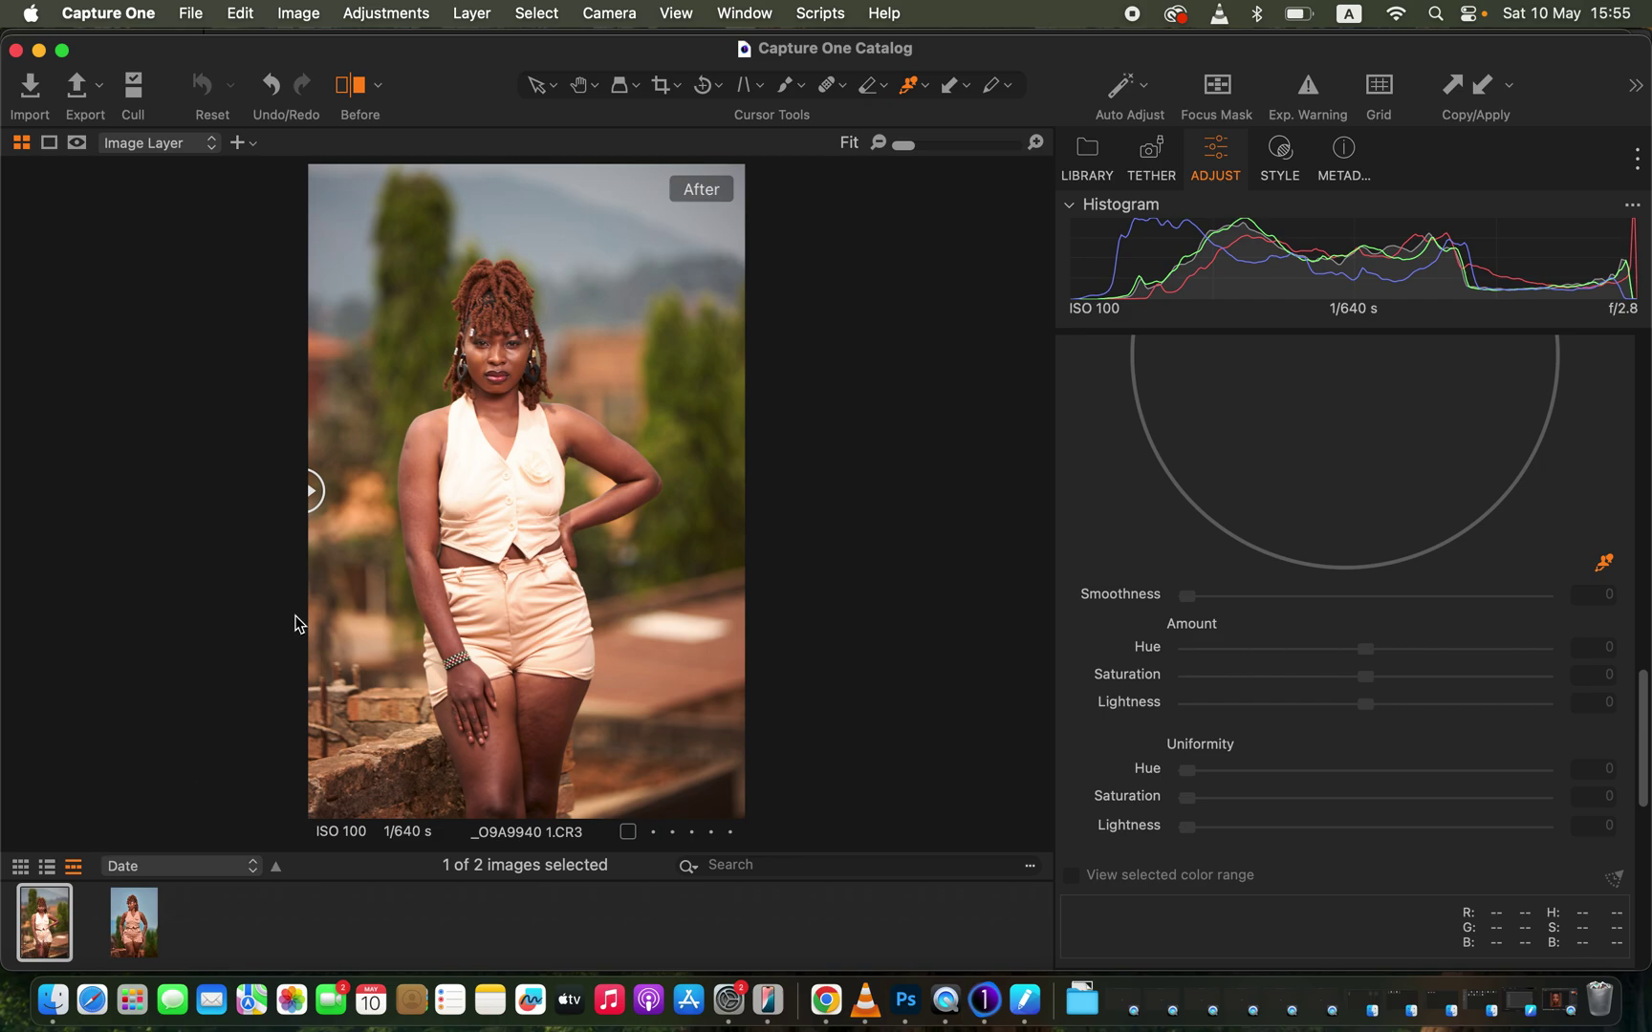
pyautogui.click(387, 13)
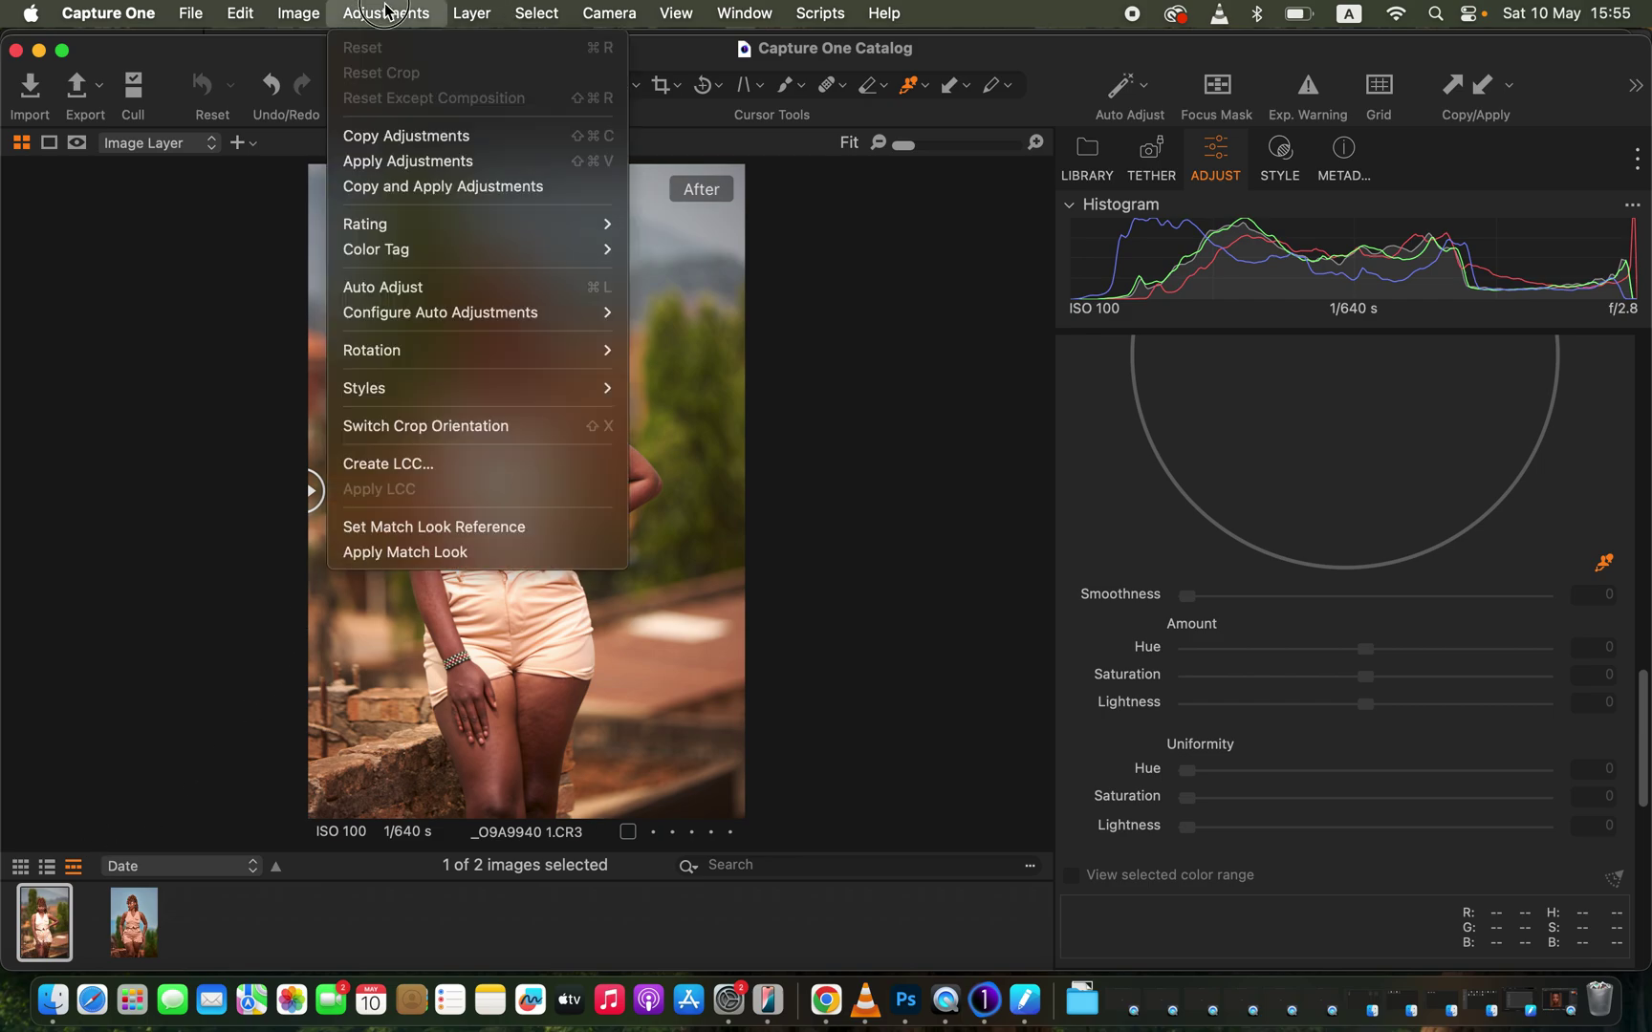
pyautogui.click(401, 165)
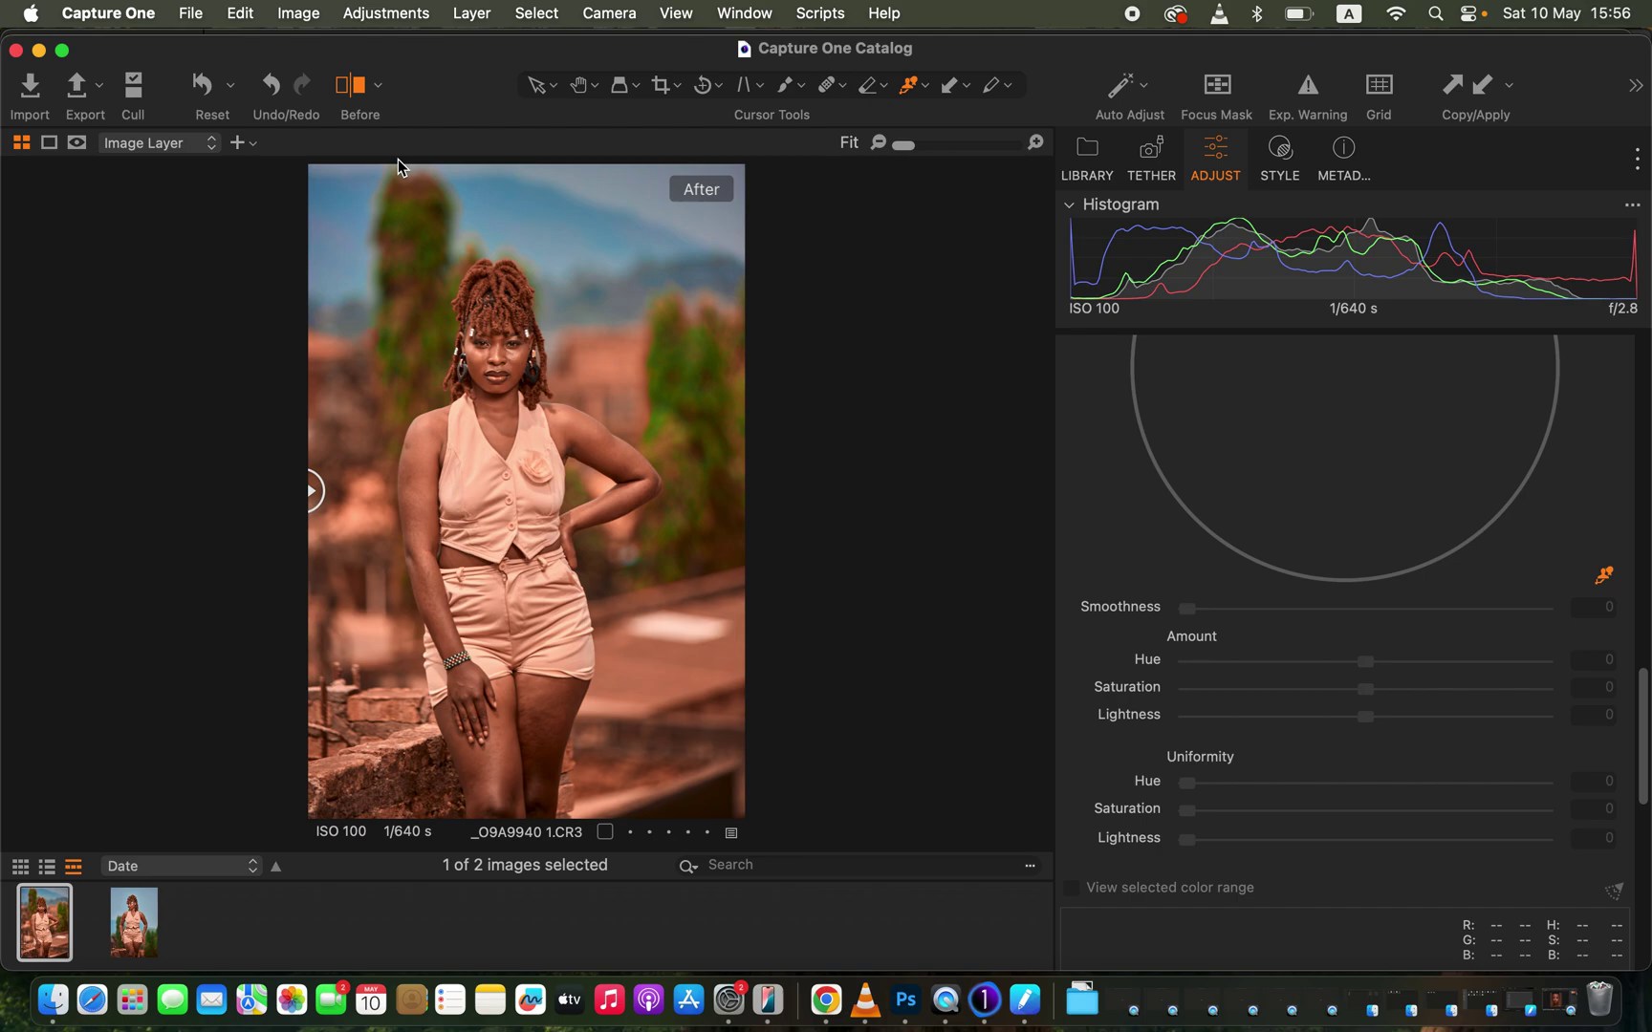
# - Compare the looks of the two photos and check _O9A9940 1.CR3 with the before/after divider
pyautogui.click(128, 927)
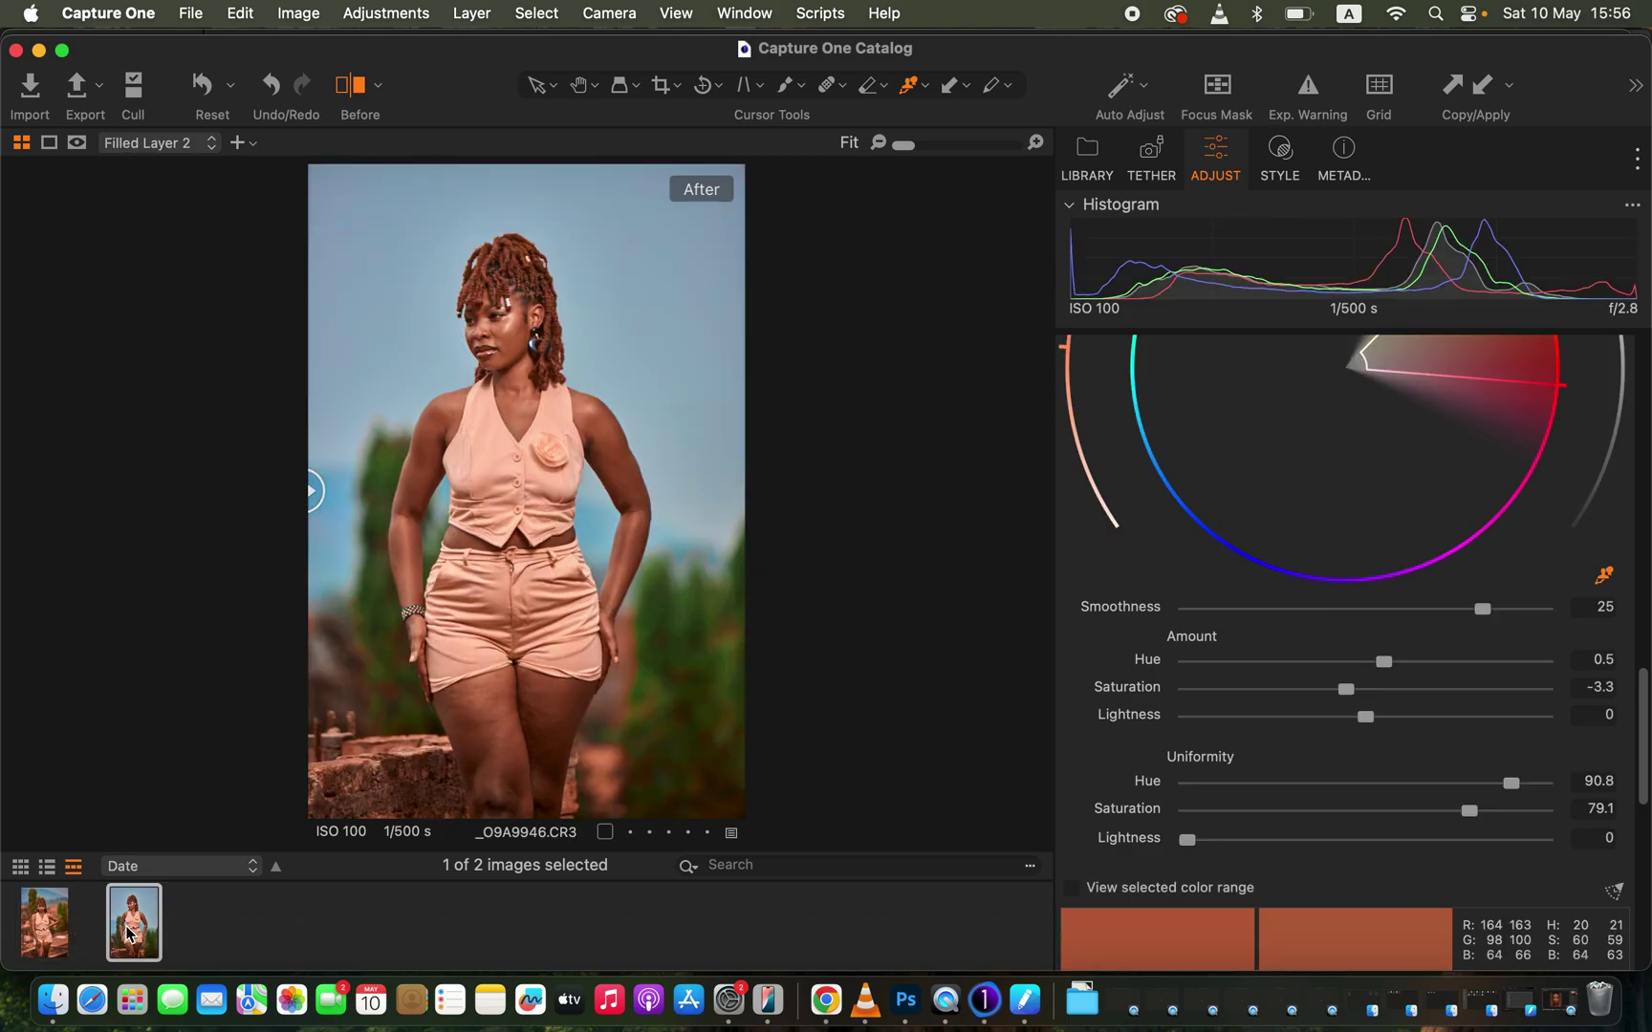
pyautogui.click(45, 946)
pyautogui.click(144, 943)
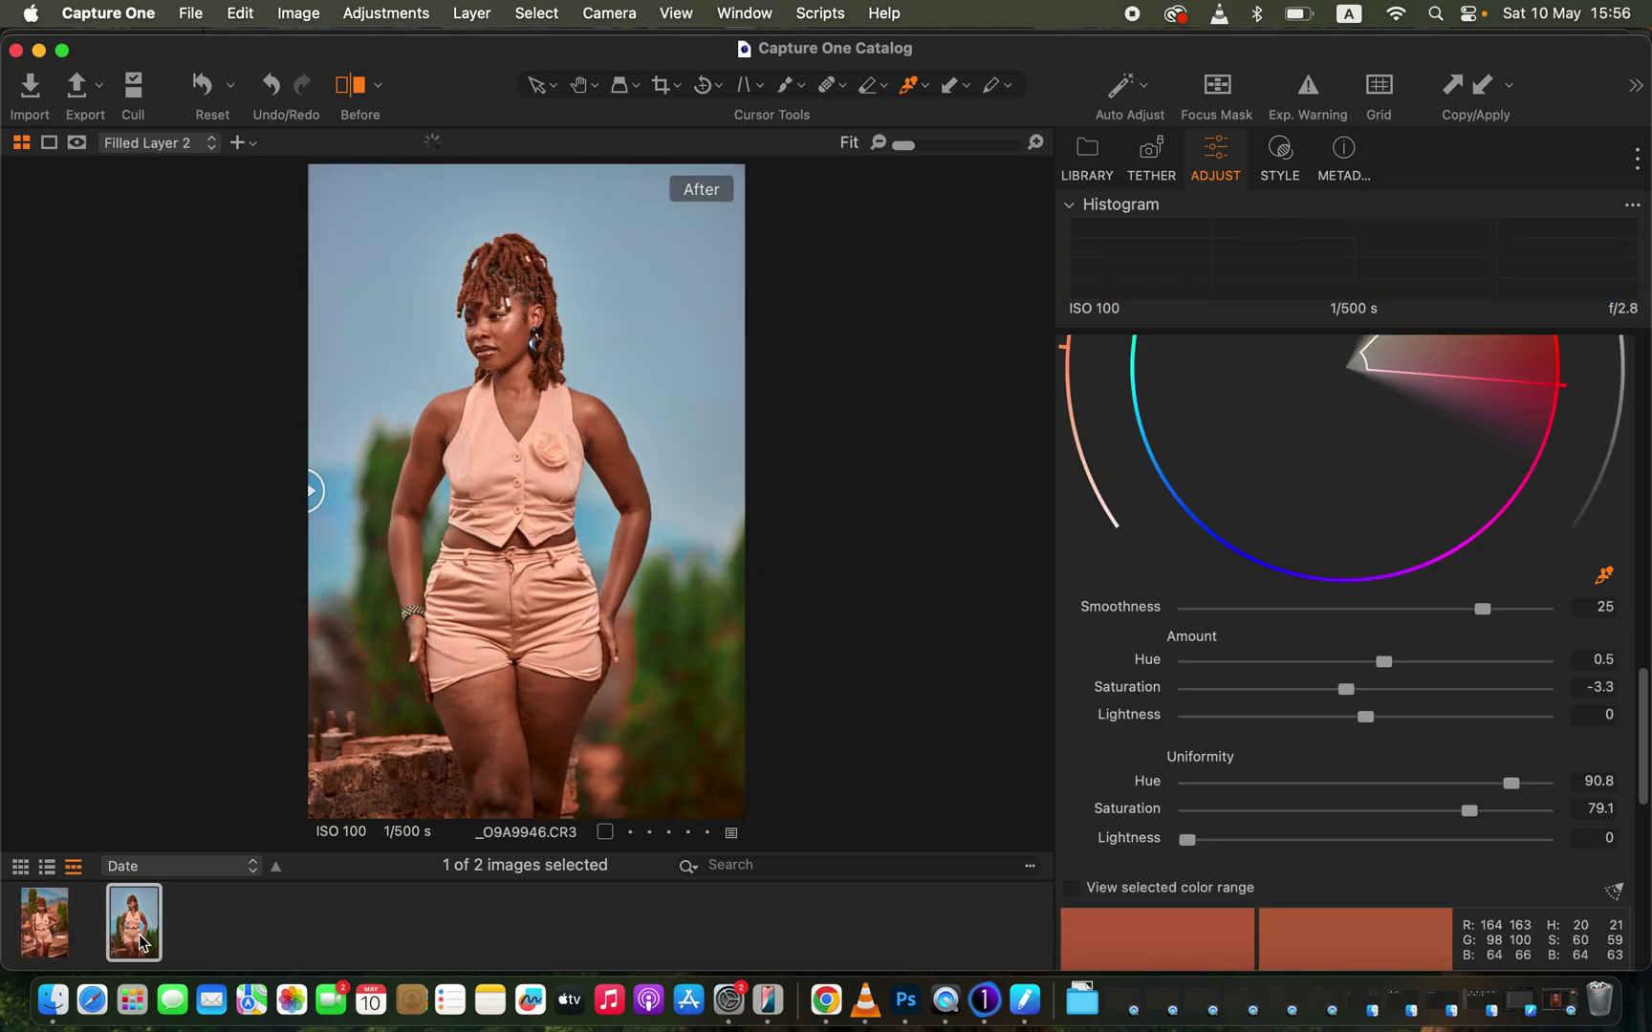
pyautogui.click(53, 936)
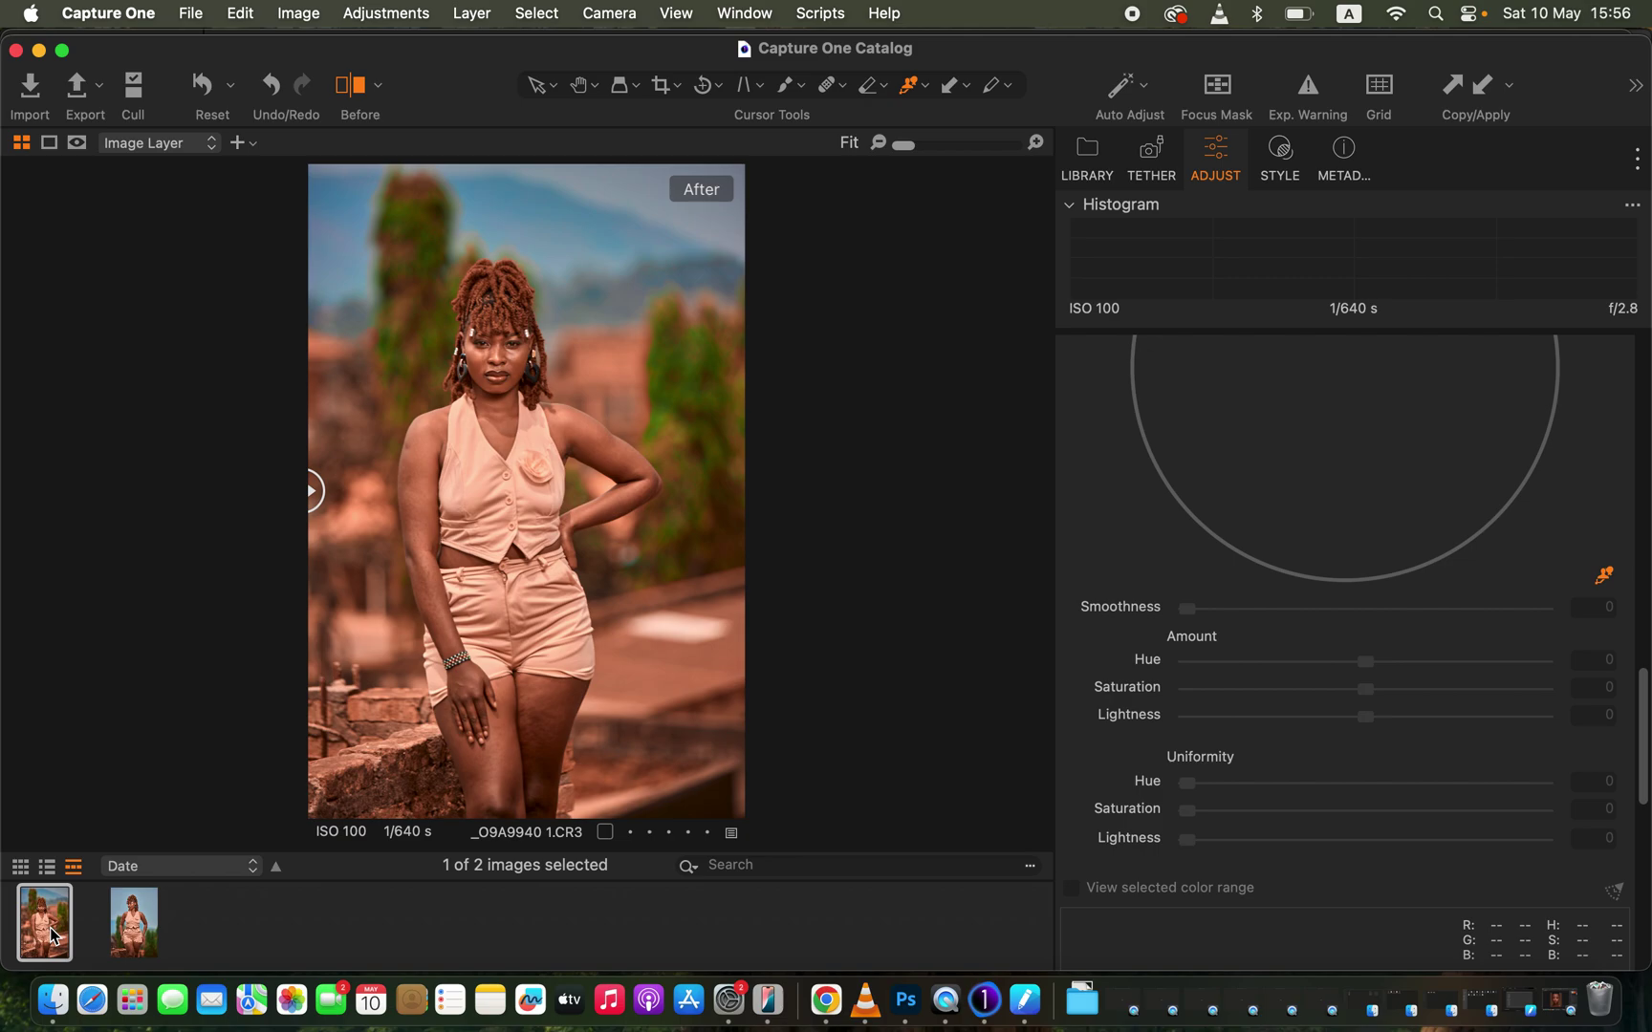
pyautogui.click(348, 88)
pyautogui.click(350, 88)
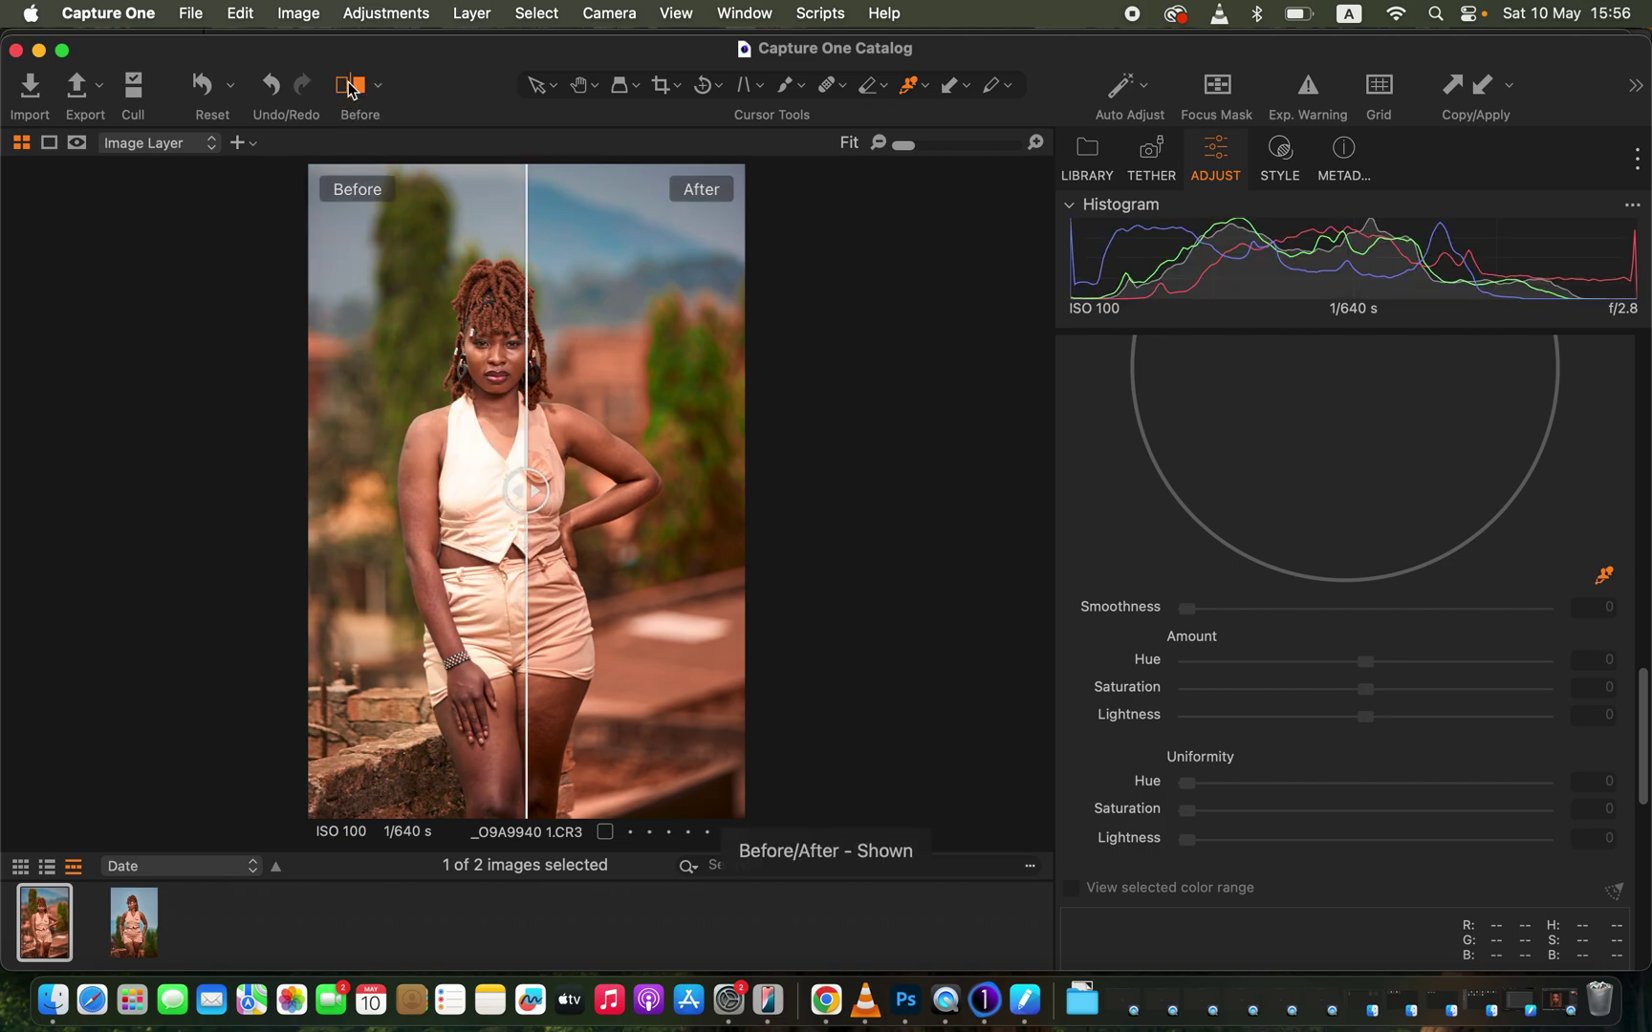
pyautogui.moveTo(516, 494); pyautogui.dragTo(237, 191)
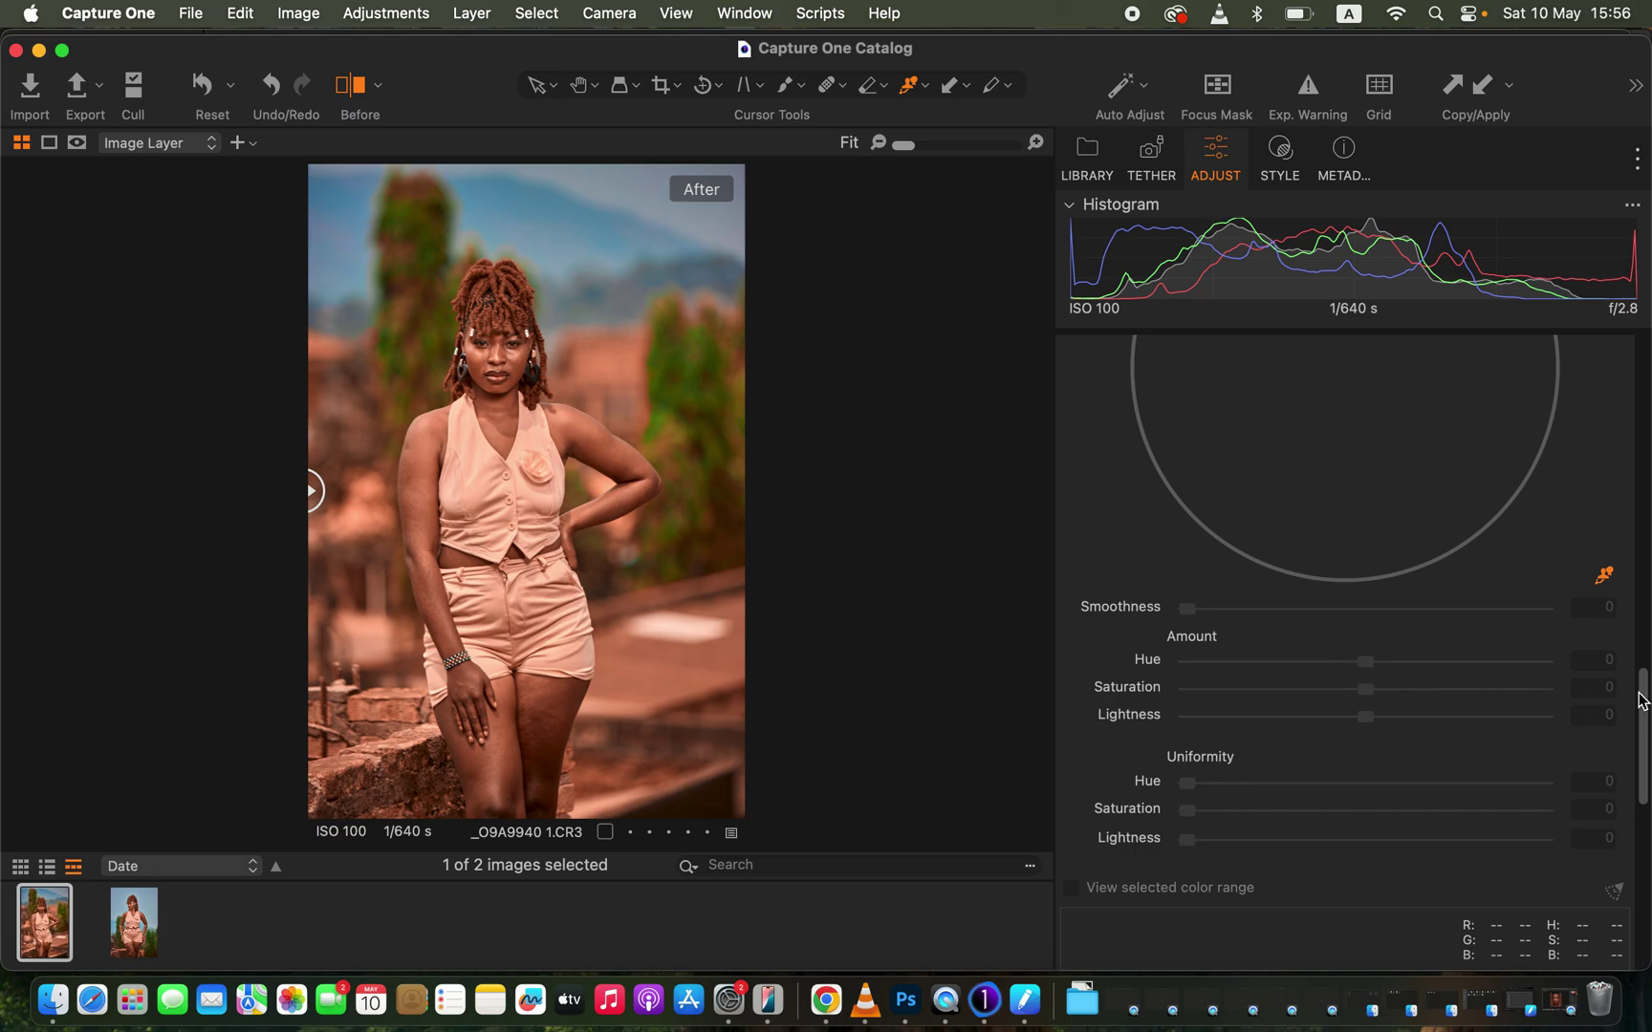
# - Clear the mask of Filled Layer 2 on _O9A9940 1.CR3
pyautogui.scroll(10, 1418, 555)
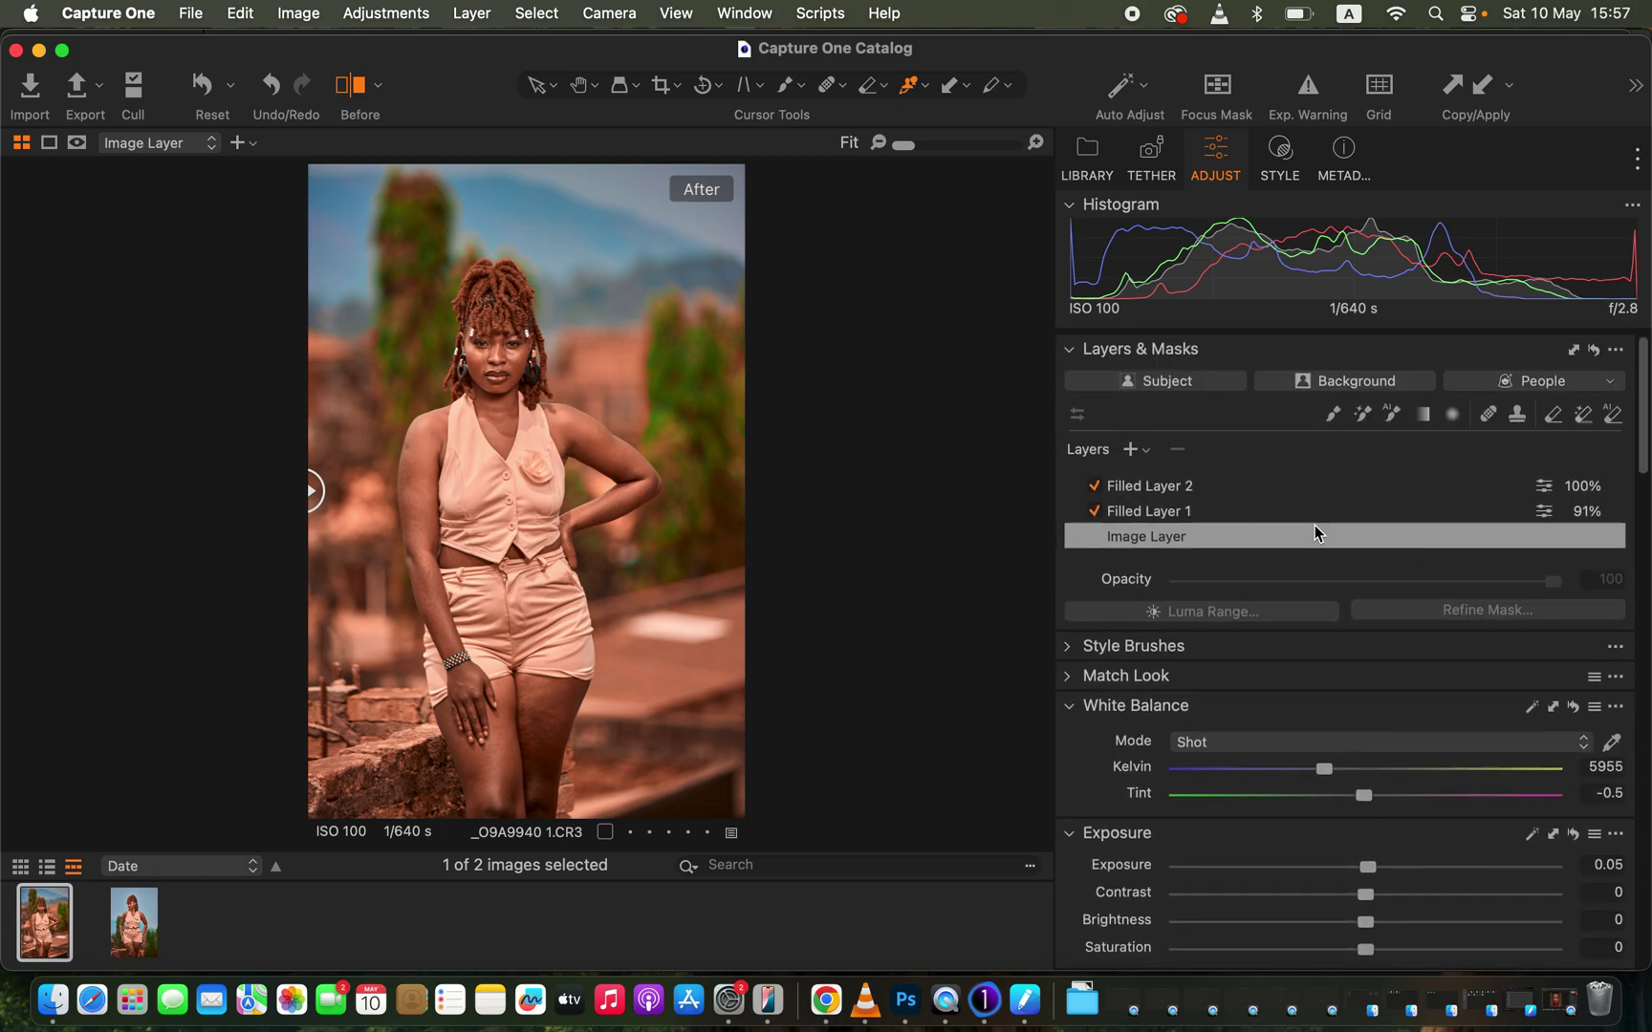
pyautogui.click(1201, 489)
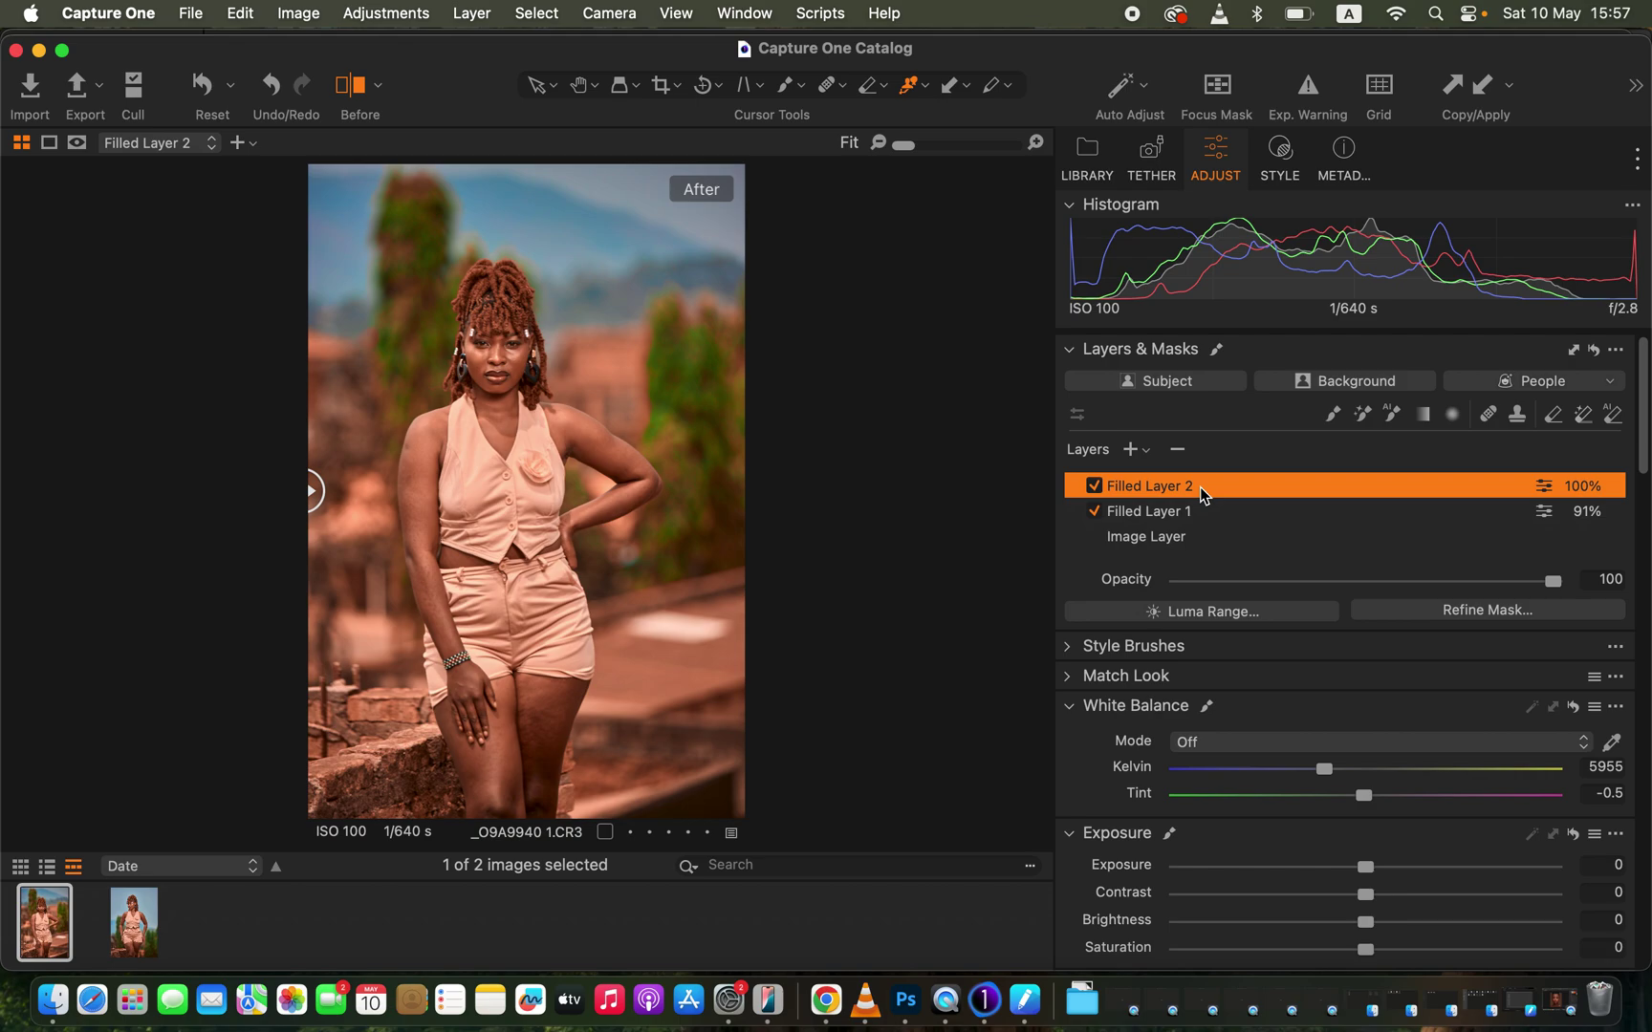
pyautogui.rightClick(1201, 487)
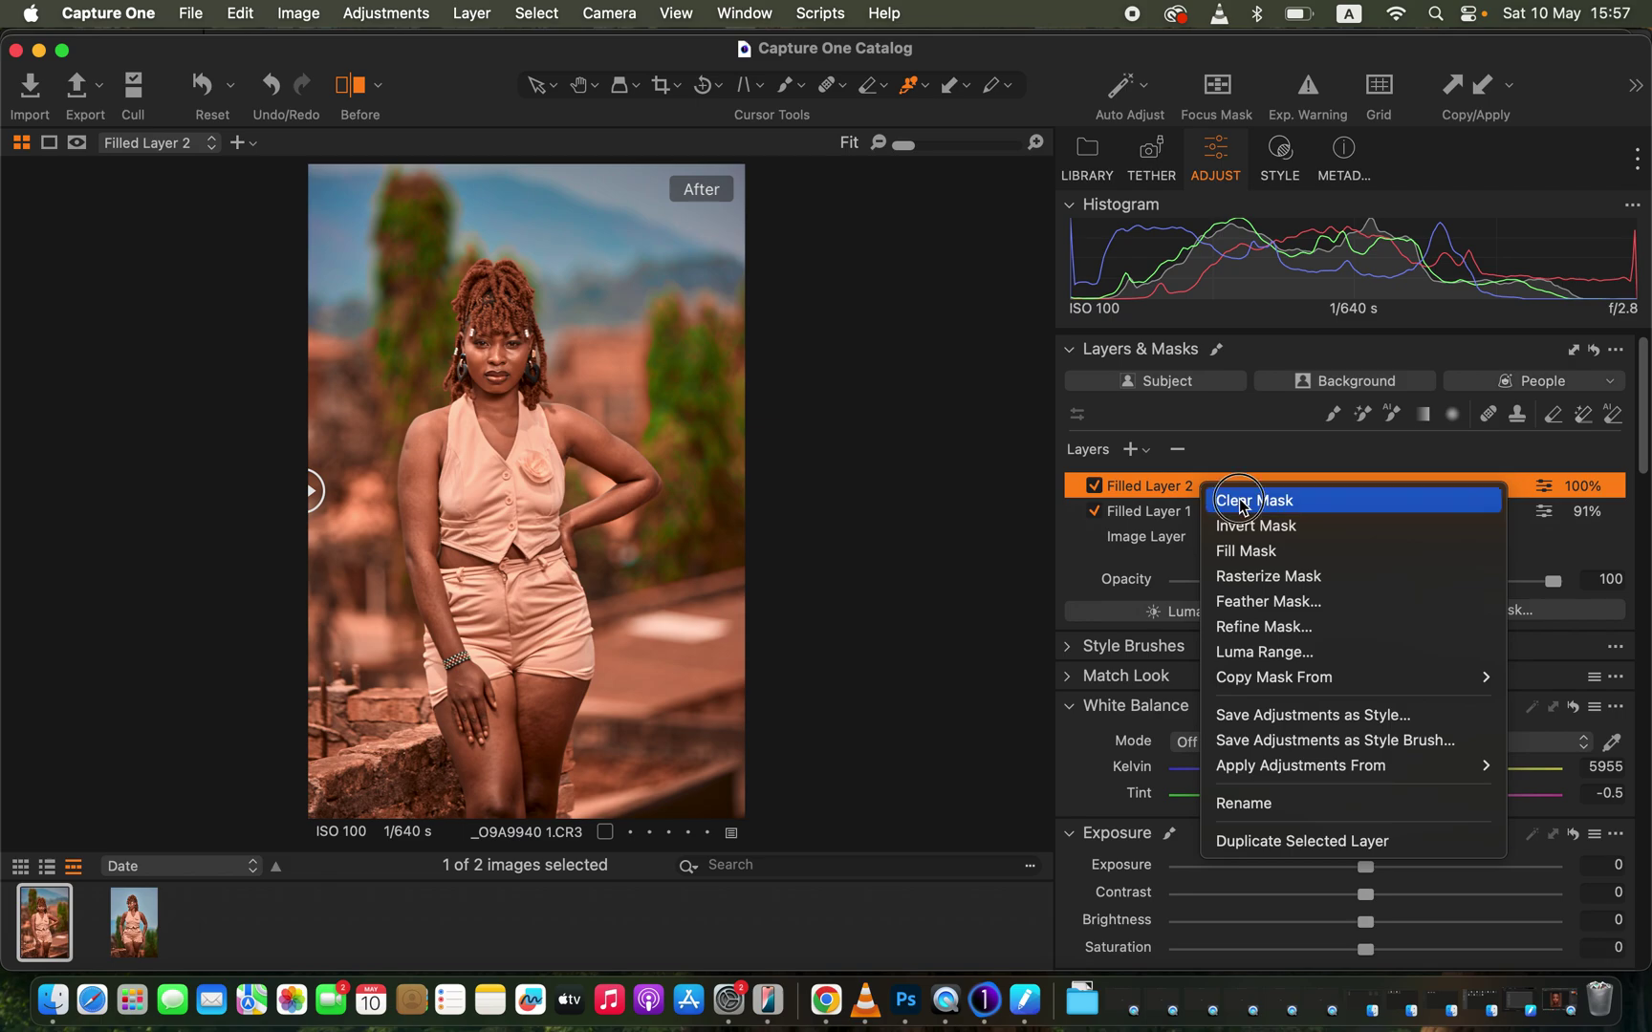
pyautogui.click(1240, 500)
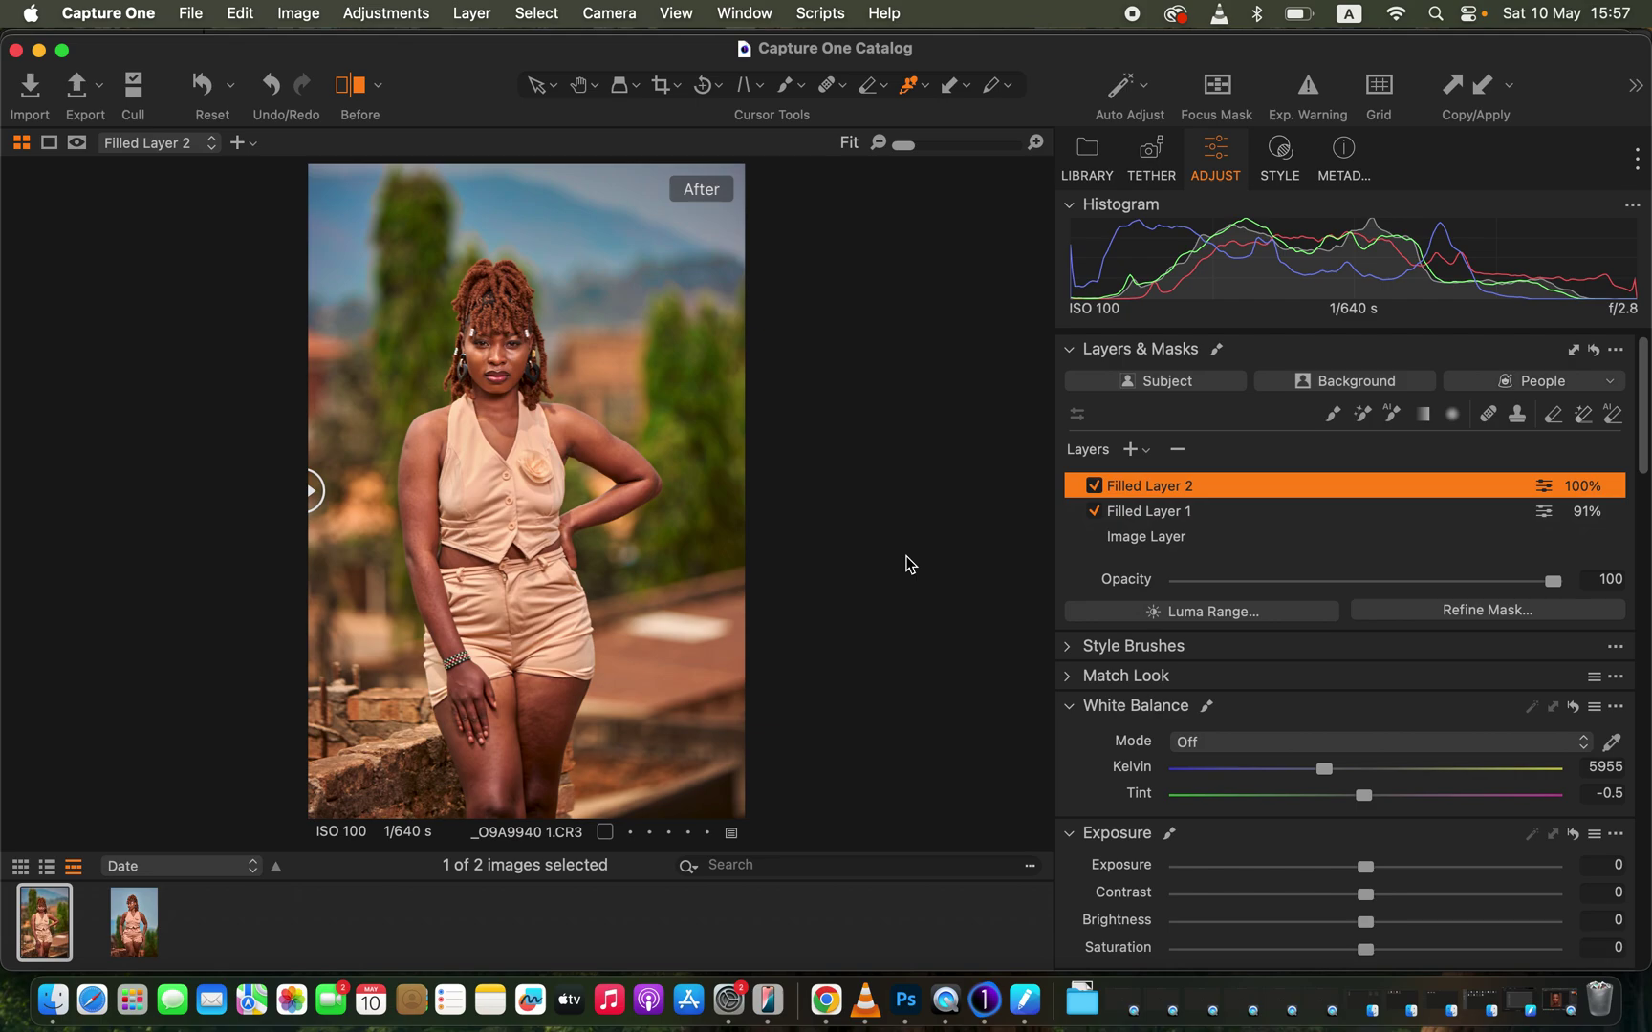
# - Brush Filled Layer 2's mask over the woman's face, neck, arms, waist, hand and legs, and check the result with the mask overlay hidden
pyautogui.press('m')
pyautogui.click(1334, 425)
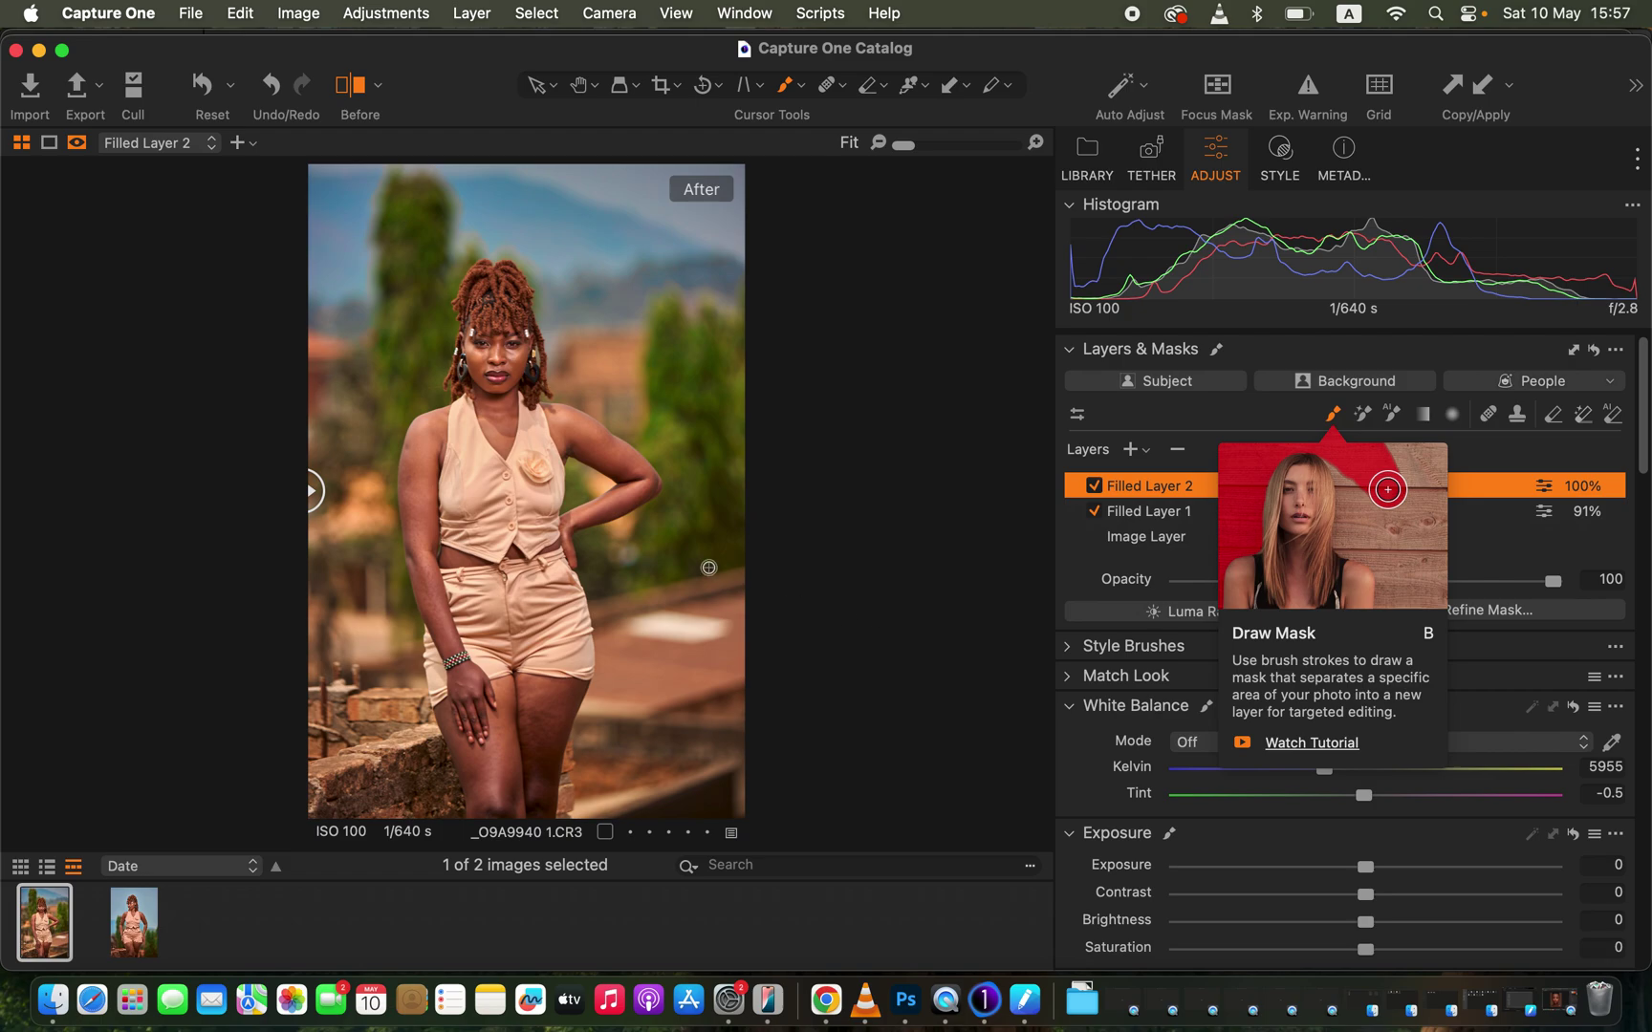
pyautogui.press('super+equal')
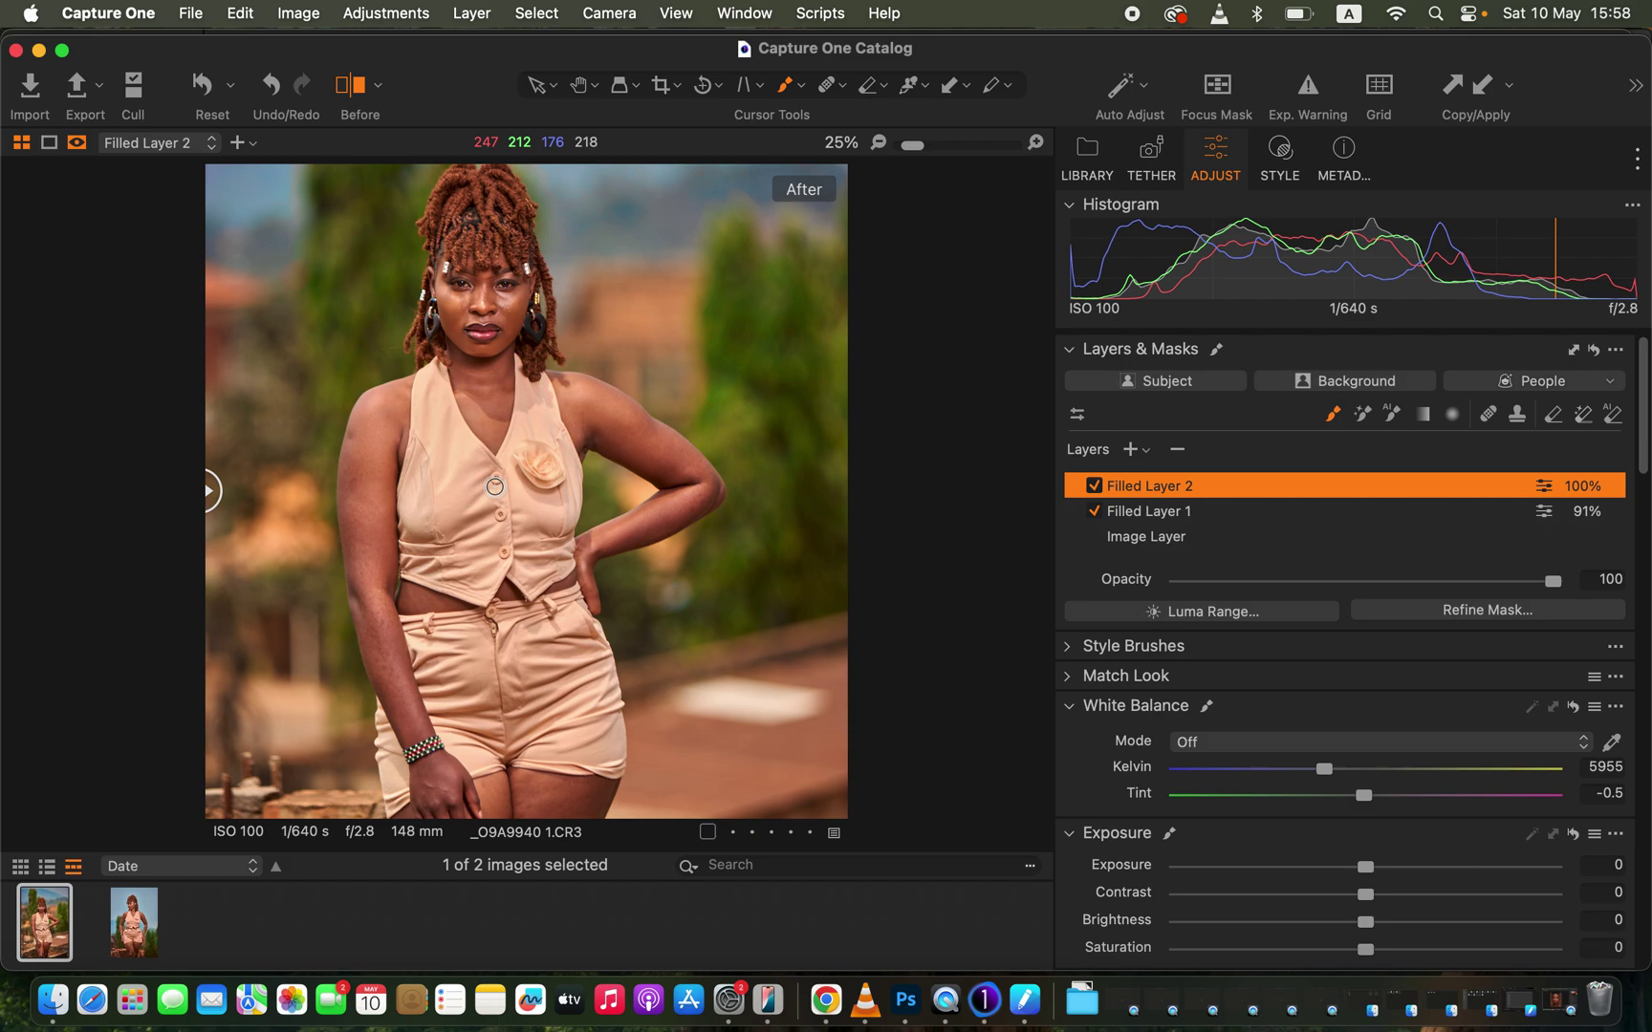
pyautogui.moveTo(468, 367)
pyautogui.mouseDown()
pyautogui.moveTo(472, 425)
pyautogui.moveTo(499, 413)
pyautogui.moveTo(492, 402)
pyautogui.moveTo(483, 420)
pyautogui.moveTo(489, 403)
pyautogui.mouseUp()
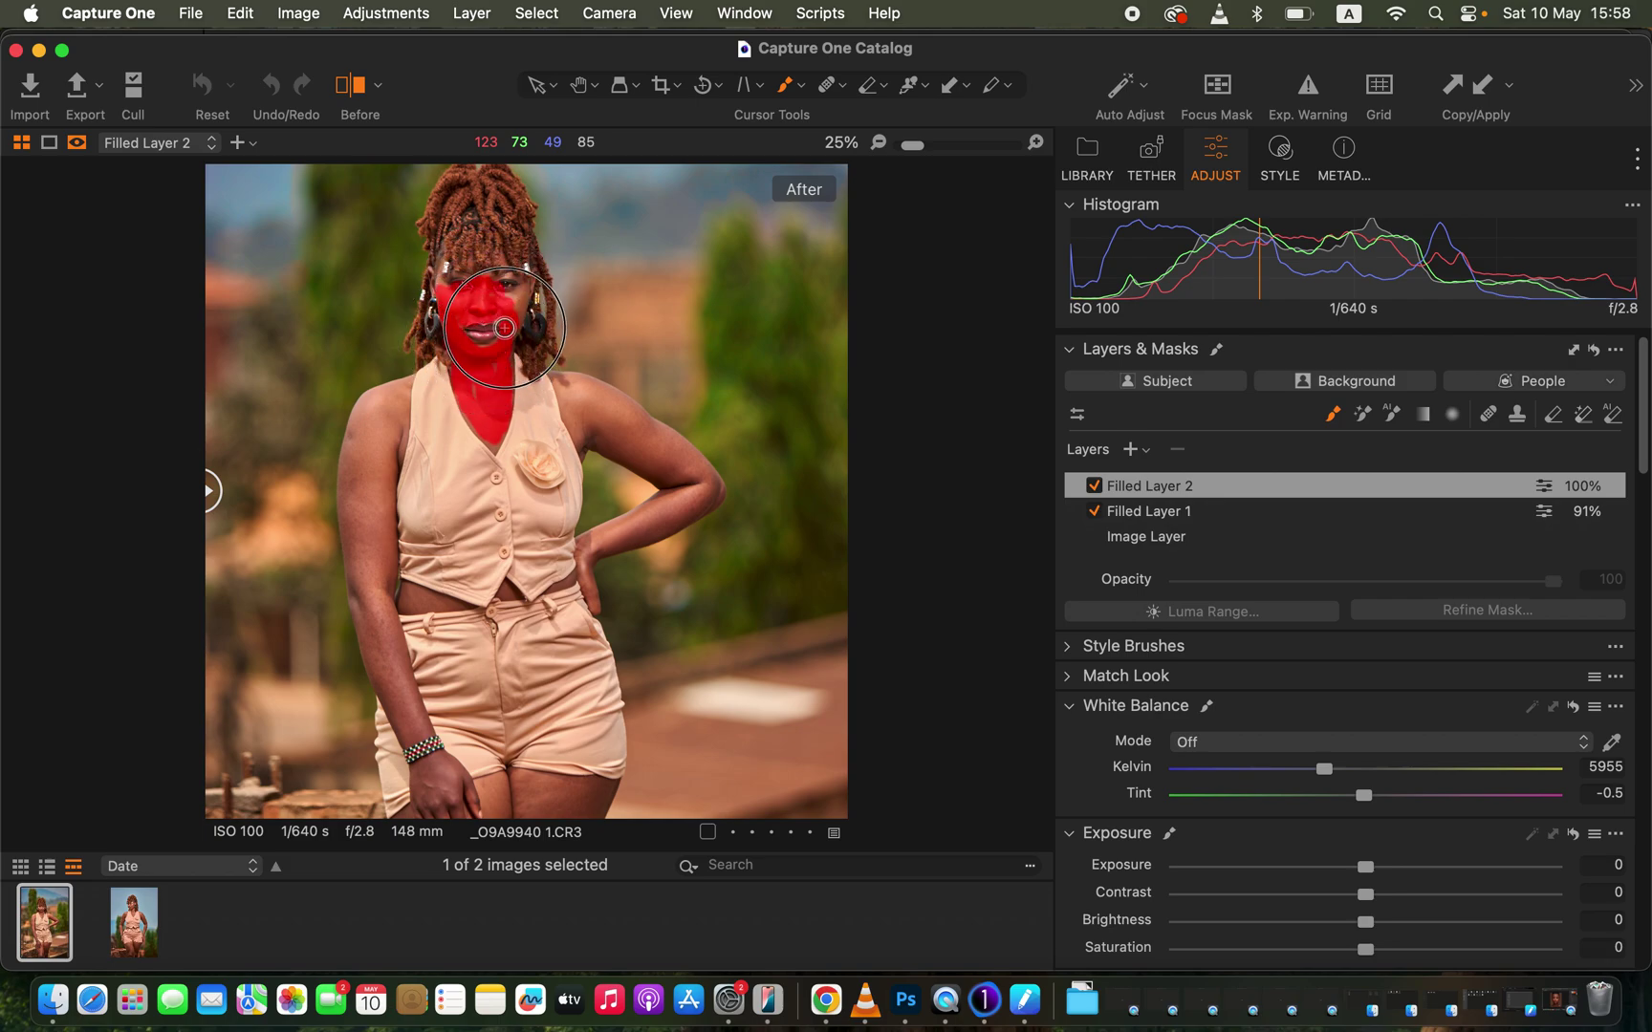
pyautogui.moveTo(525, 292)
pyautogui.mouseDown()
pyautogui.moveTo(453, 297)
pyautogui.moveTo(439, 269)
pyautogui.moveTo(454, 330)
pyautogui.mouseUp()
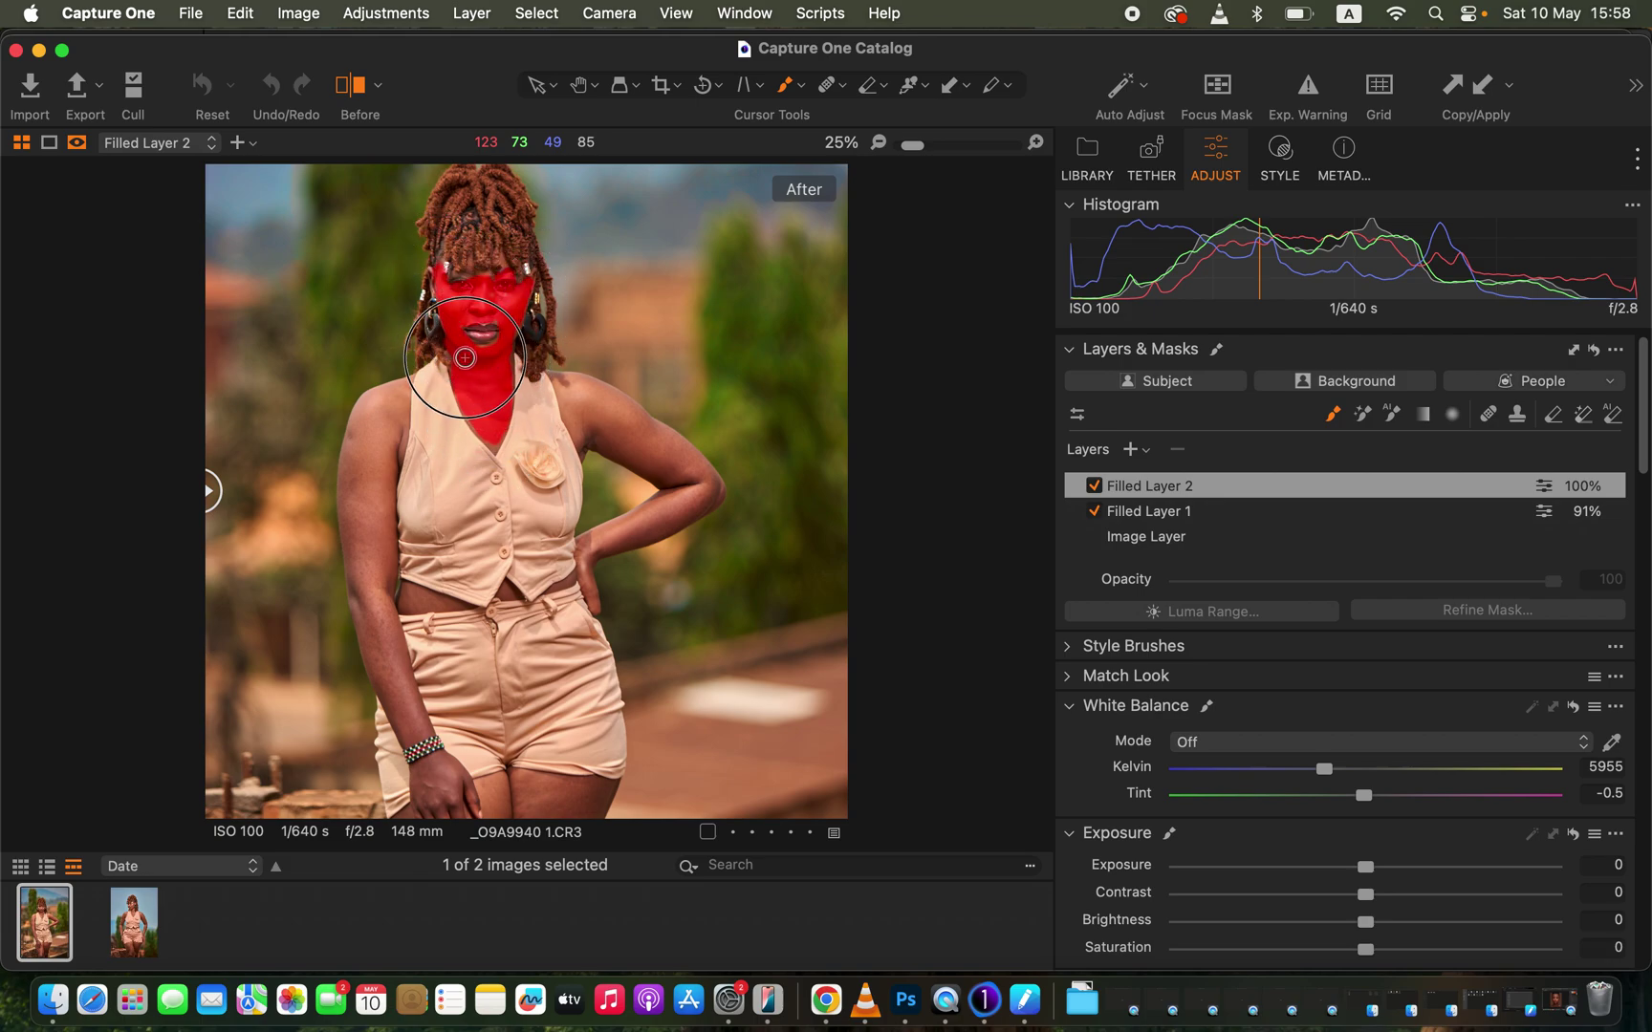
pyautogui.moveTo(597, 440)
pyautogui.mouseDown()
pyautogui.moveTo(564, 386)
pyautogui.moveTo(659, 469)
pyautogui.moveTo(653, 432)
pyautogui.moveTo(690, 470)
pyautogui.moveTo(590, 432)
pyautogui.moveTo(555, 401)
pyautogui.moveTo(565, 382)
pyautogui.moveTo(612, 378)
pyautogui.moveTo(683, 451)
pyautogui.moveTo(634, 455)
pyautogui.moveTo(638, 470)
pyautogui.moveTo(693, 504)
pyautogui.moveTo(589, 555)
pyautogui.moveTo(591, 589)
pyautogui.moveTo(617, 540)
pyautogui.moveTo(669, 502)
pyautogui.moveTo(636, 521)
pyautogui.moveTo(704, 490)
pyautogui.moveTo(649, 509)
pyautogui.moveTo(711, 490)
pyautogui.moveTo(596, 555)
pyautogui.moveTo(691, 508)
pyautogui.moveTo(675, 473)
pyautogui.moveTo(584, 399)
pyautogui.mouseUp()
pyautogui.moveTo(388, 430)
pyautogui.mouseDown()
pyautogui.moveTo(352, 429)
pyautogui.moveTo(347, 543)
pyautogui.moveTo(442, 770)
pyautogui.mouseUp()
pyautogui.moveTo(377, 549)
pyautogui.mouseDown()
pyautogui.moveTo(397, 475)
pyautogui.moveTo(383, 459)
pyautogui.moveTo(409, 483)
pyautogui.moveTo(383, 473)
pyautogui.moveTo(400, 382)
pyautogui.moveTo(361, 416)
pyautogui.moveTo(352, 503)
pyautogui.moveTo(406, 426)
pyautogui.moveTo(356, 550)
pyautogui.moveTo(354, 391)
pyautogui.moveTo(421, 387)
pyautogui.moveTo(387, 447)
pyautogui.moveTo(548, 405)
pyautogui.mouseUp()
pyautogui.moveTo(500, 278)
pyautogui.mouseDown()
pyautogui.moveTo(482, 263)
pyautogui.moveTo(432, 286)
pyautogui.moveTo(468, 337)
pyautogui.mouseUp()
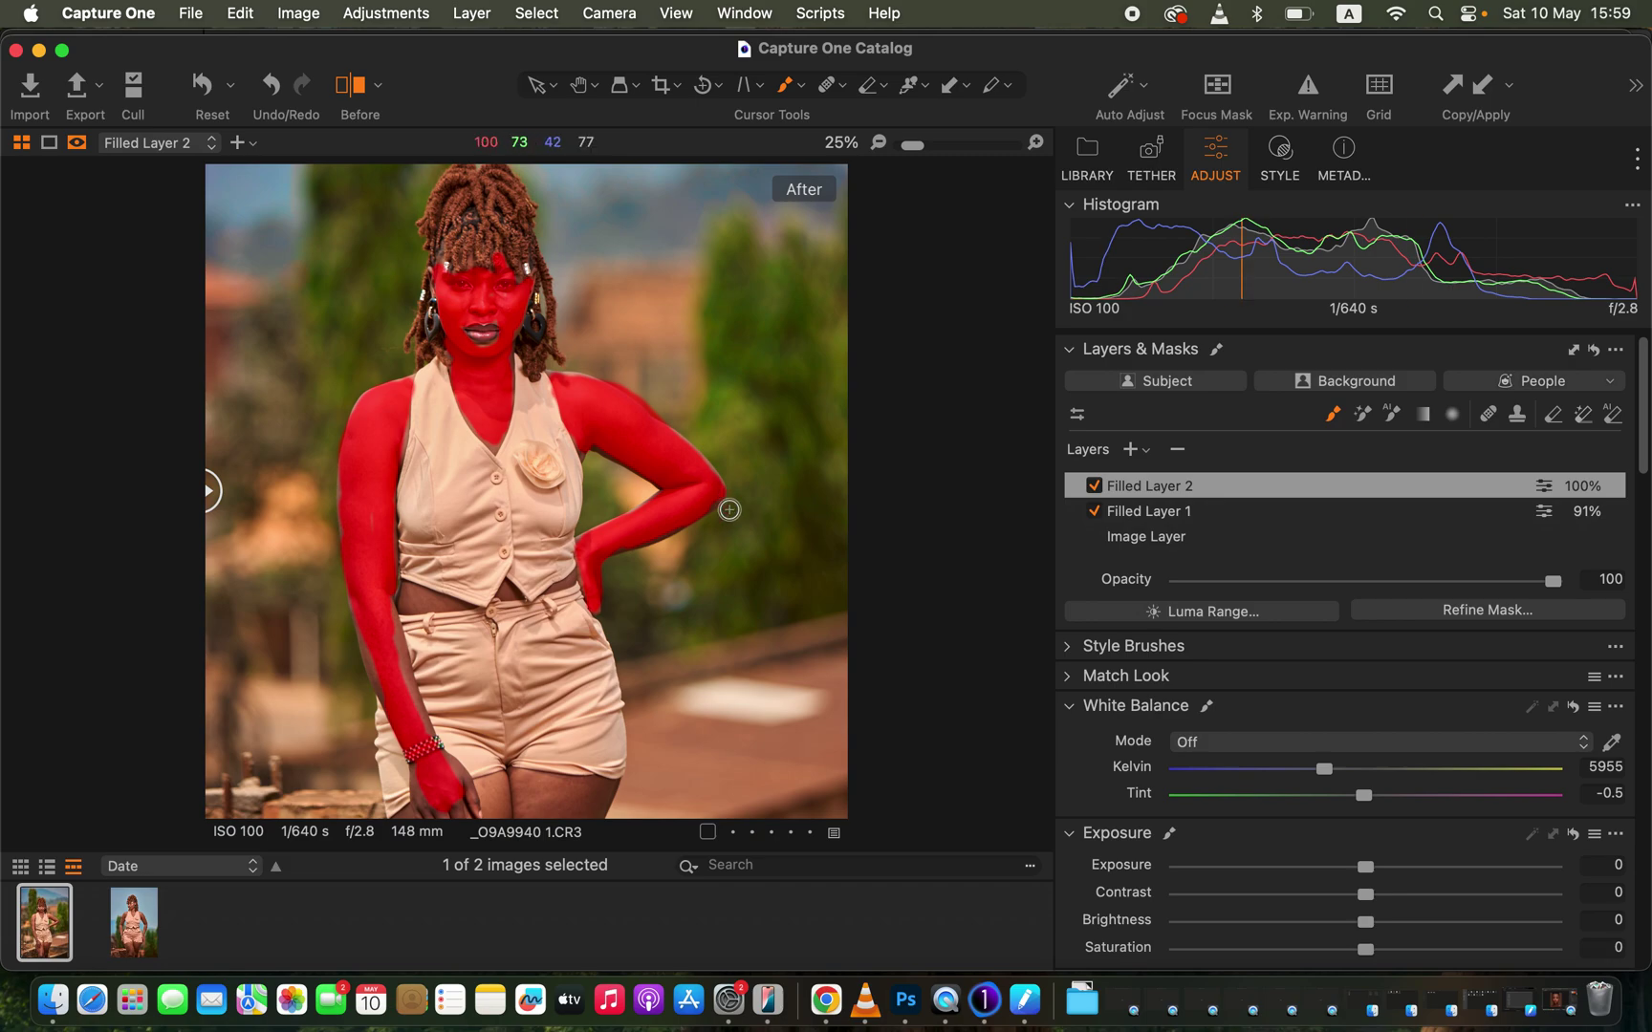
pyautogui.moveTo(705, 518); pyautogui.dragTo(701, 352)
pyautogui.moveTo(500, 431); pyautogui.dragTo(506, 430)
pyautogui.moveTo(426, 435)
pyautogui.mouseDown()
pyautogui.moveTo(451, 430)
pyautogui.moveTo(411, 430)
pyautogui.moveTo(441, 440)
pyautogui.moveTo(384, 459)
pyautogui.mouseUp()
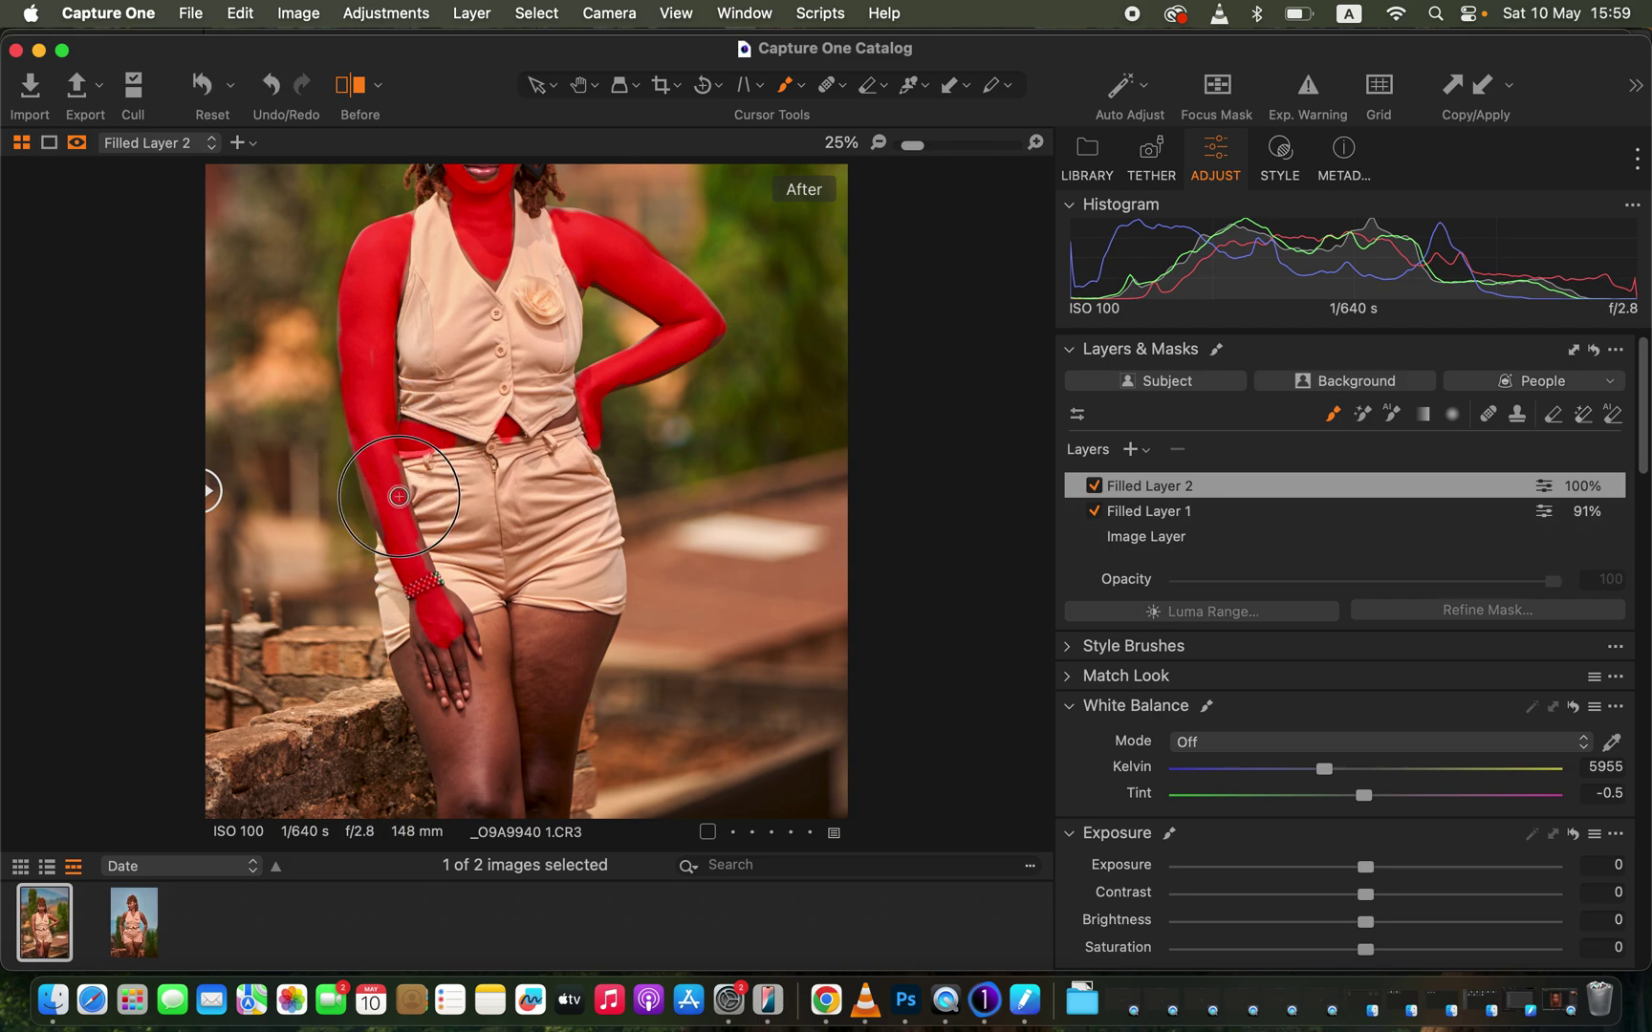
pyautogui.moveTo(424, 563)
pyautogui.mouseDown()
pyautogui.moveTo(374, 485)
pyautogui.moveTo(430, 647)
pyautogui.moveTo(426, 684)
pyautogui.moveTo(406, 654)
pyautogui.moveTo(419, 715)
pyautogui.moveTo(469, 807)
pyautogui.moveTo(472, 652)
pyautogui.moveTo(438, 643)
pyautogui.moveTo(500, 633)
pyautogui.moveTo(513, 691)
pyautogui.moveTo(539, 661)
pyautogui.moveTo(567, 671)
pyautogui.moveTo(551, 794)
pyautogui.moveTo(495, 707)
pyautogui.moveTo(483, 764)
pyautogui.moveTo(458, 768)
pyautogui.moveTo(433, 683)
pyautogui.moveTo(447, 685)
pyautogui.moveTo(439, 620)
pyautogui.moveTo(474, 635)
pyautogui.moveTo(597, 623)
pyautogui.moveTo(582, 670)
pyautogui.moveTo(538, 667)
pyautogui.moveTo(484, 755)
pyautogui.moveTo(500, 748)
pyautogui.moveTo(405, 665)
pyautogui.moveTo(466, 811)
pyautogui.moveTo(534, 806)
pyautogui.moveTo(547, 772)
pyautogui.moveTo(559, 790)
pyautogui.moveTo(582, 645)
pyautogui.moveTo(542, 697)
pyautogui.mouseUp()
pyautogui.press('m')
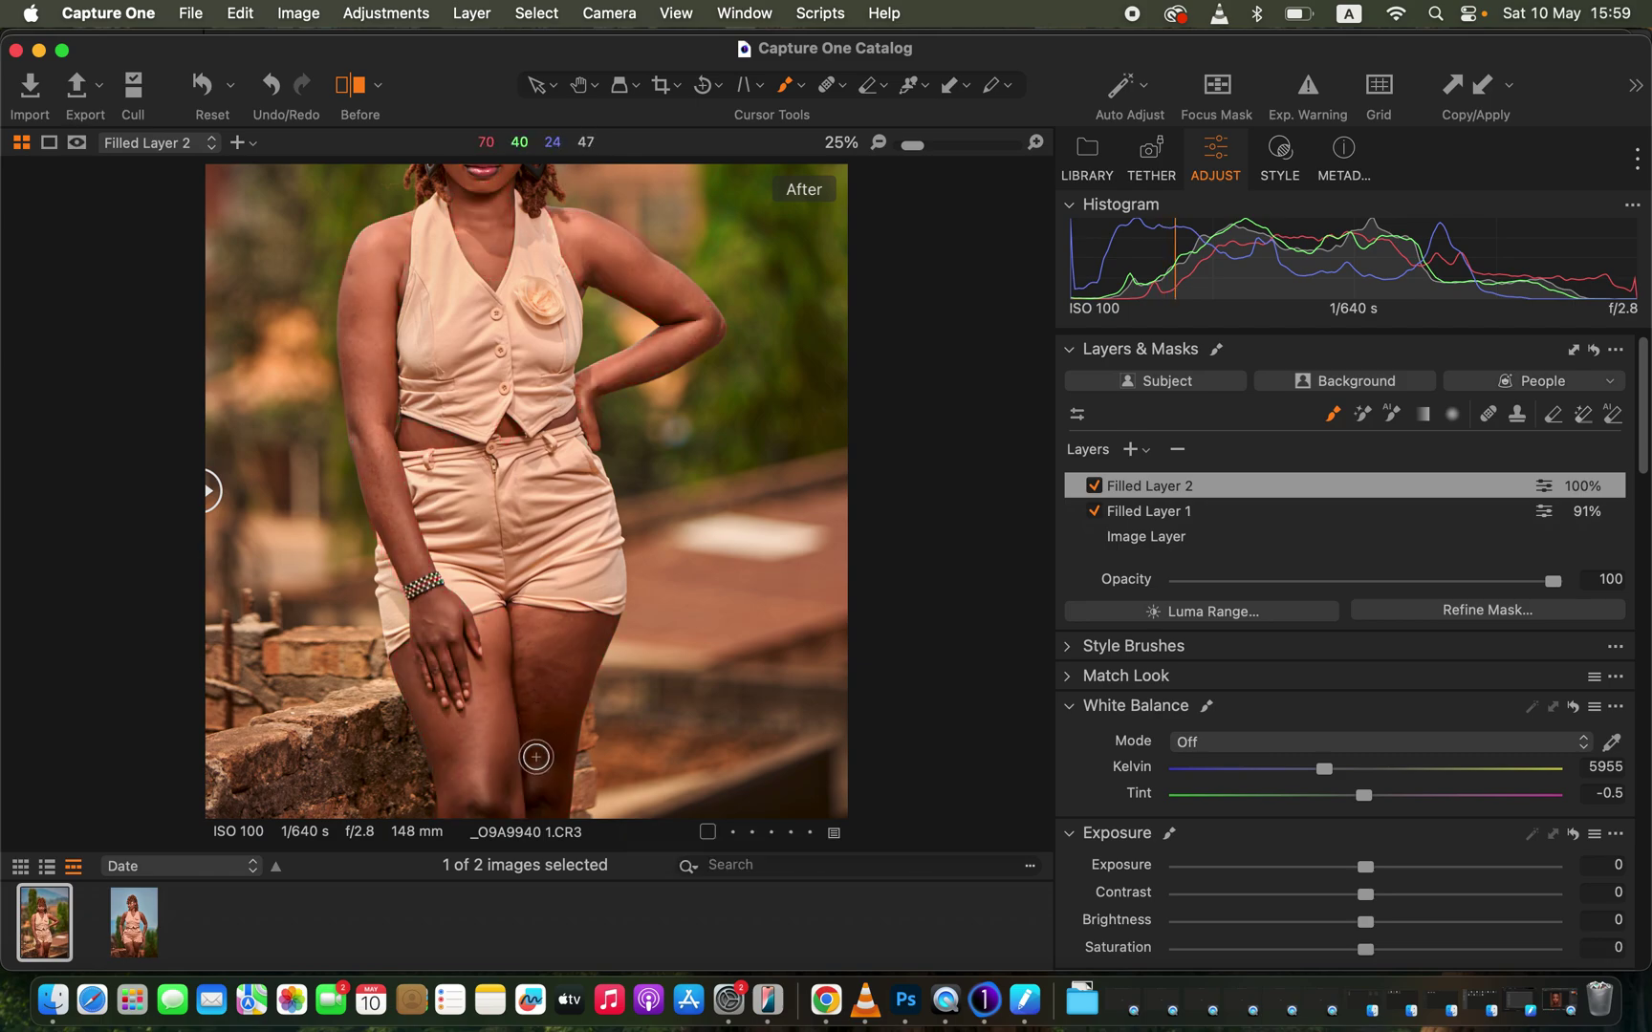
pyautogui.press('super+0')
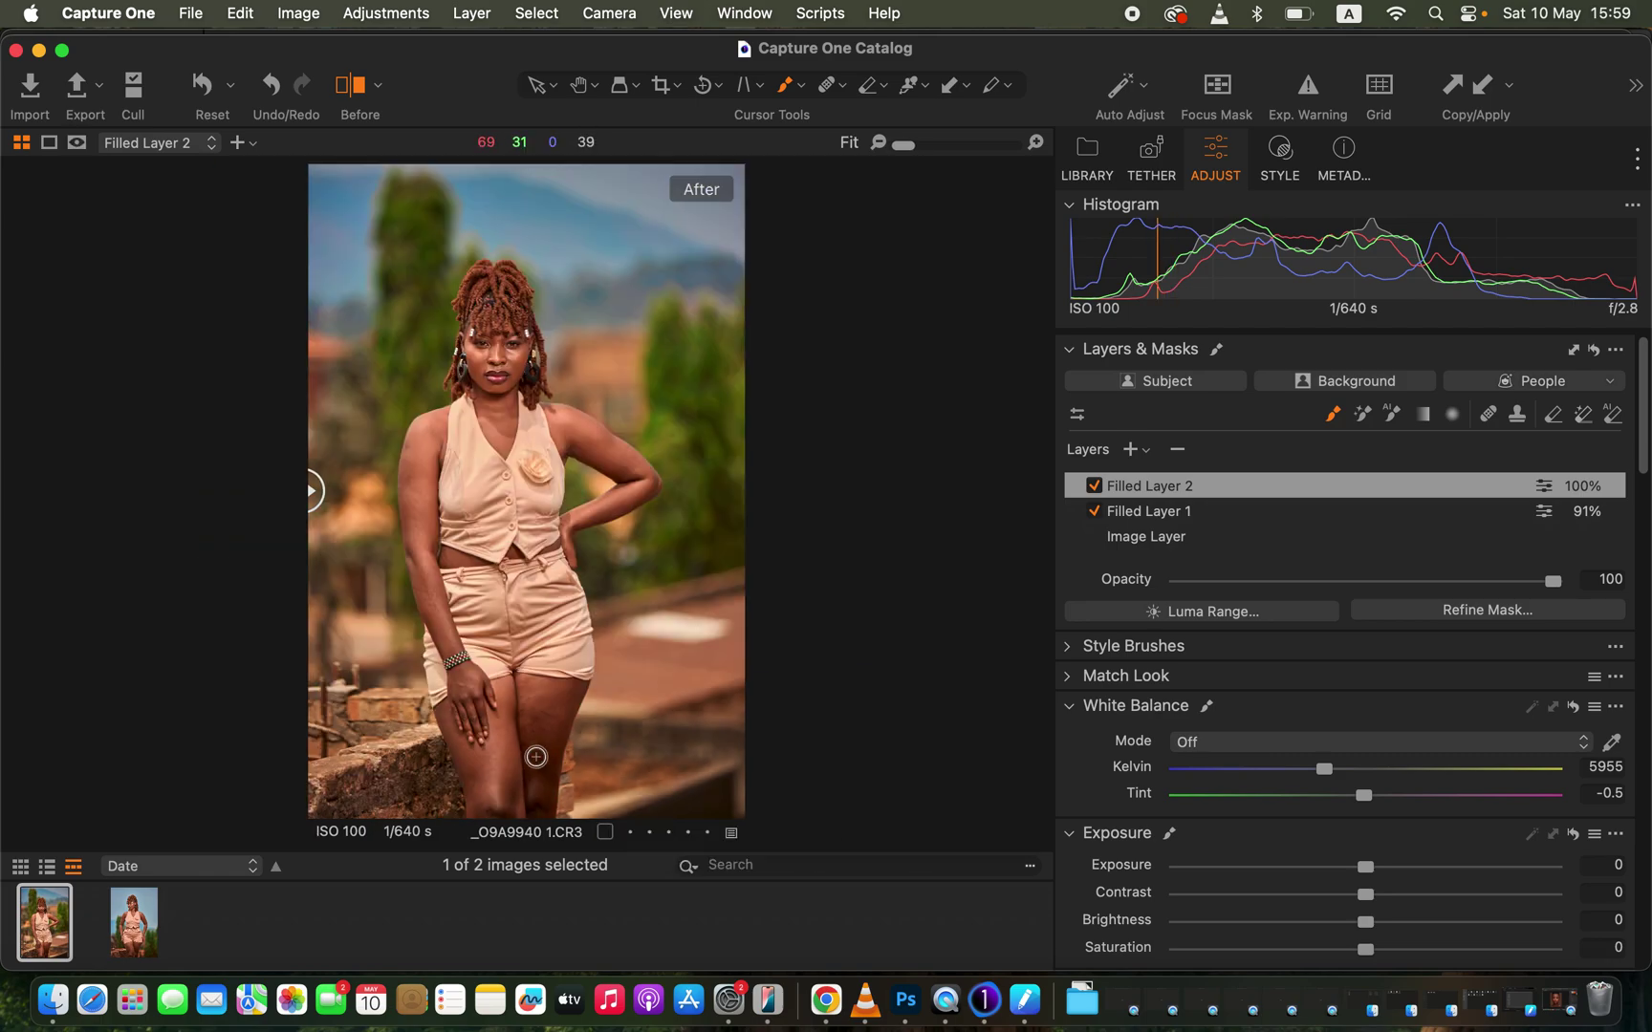
pyautogui.moveTo(318, 498); pyautogui.dragTo(284, 579)
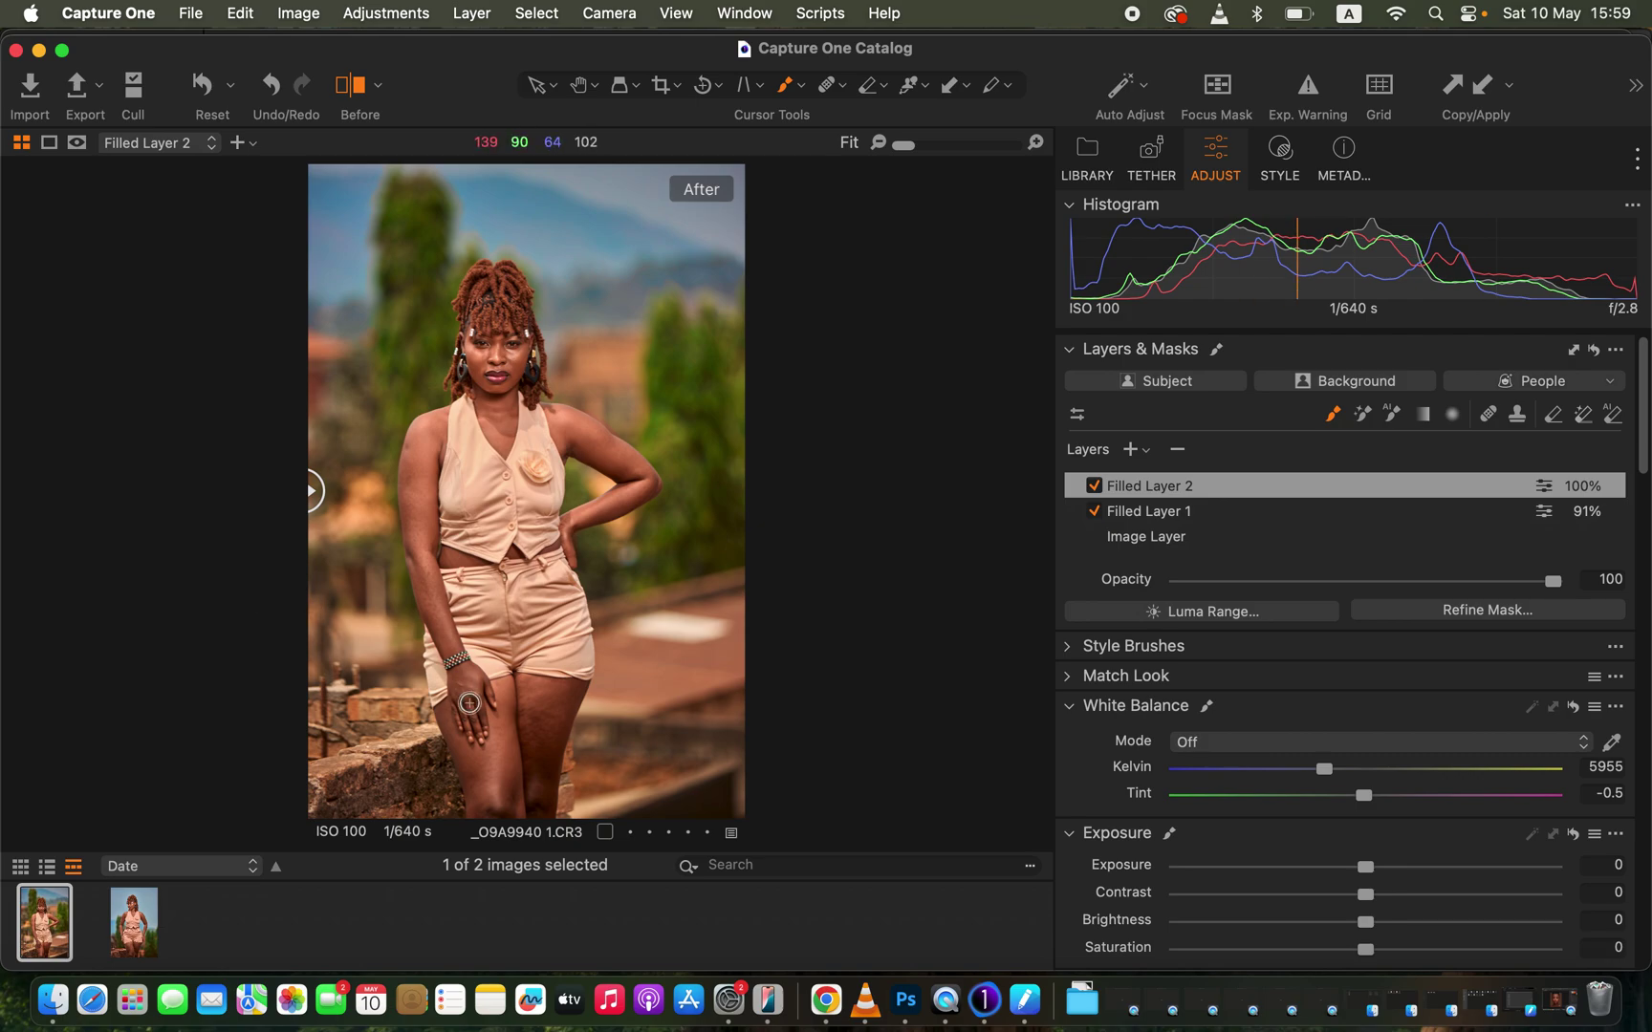
# - Clear the mask of Filled Layer 2 on _O9A9946.CR3 and check it by toggling the mask overlay
pyautogui.click(133, 929)
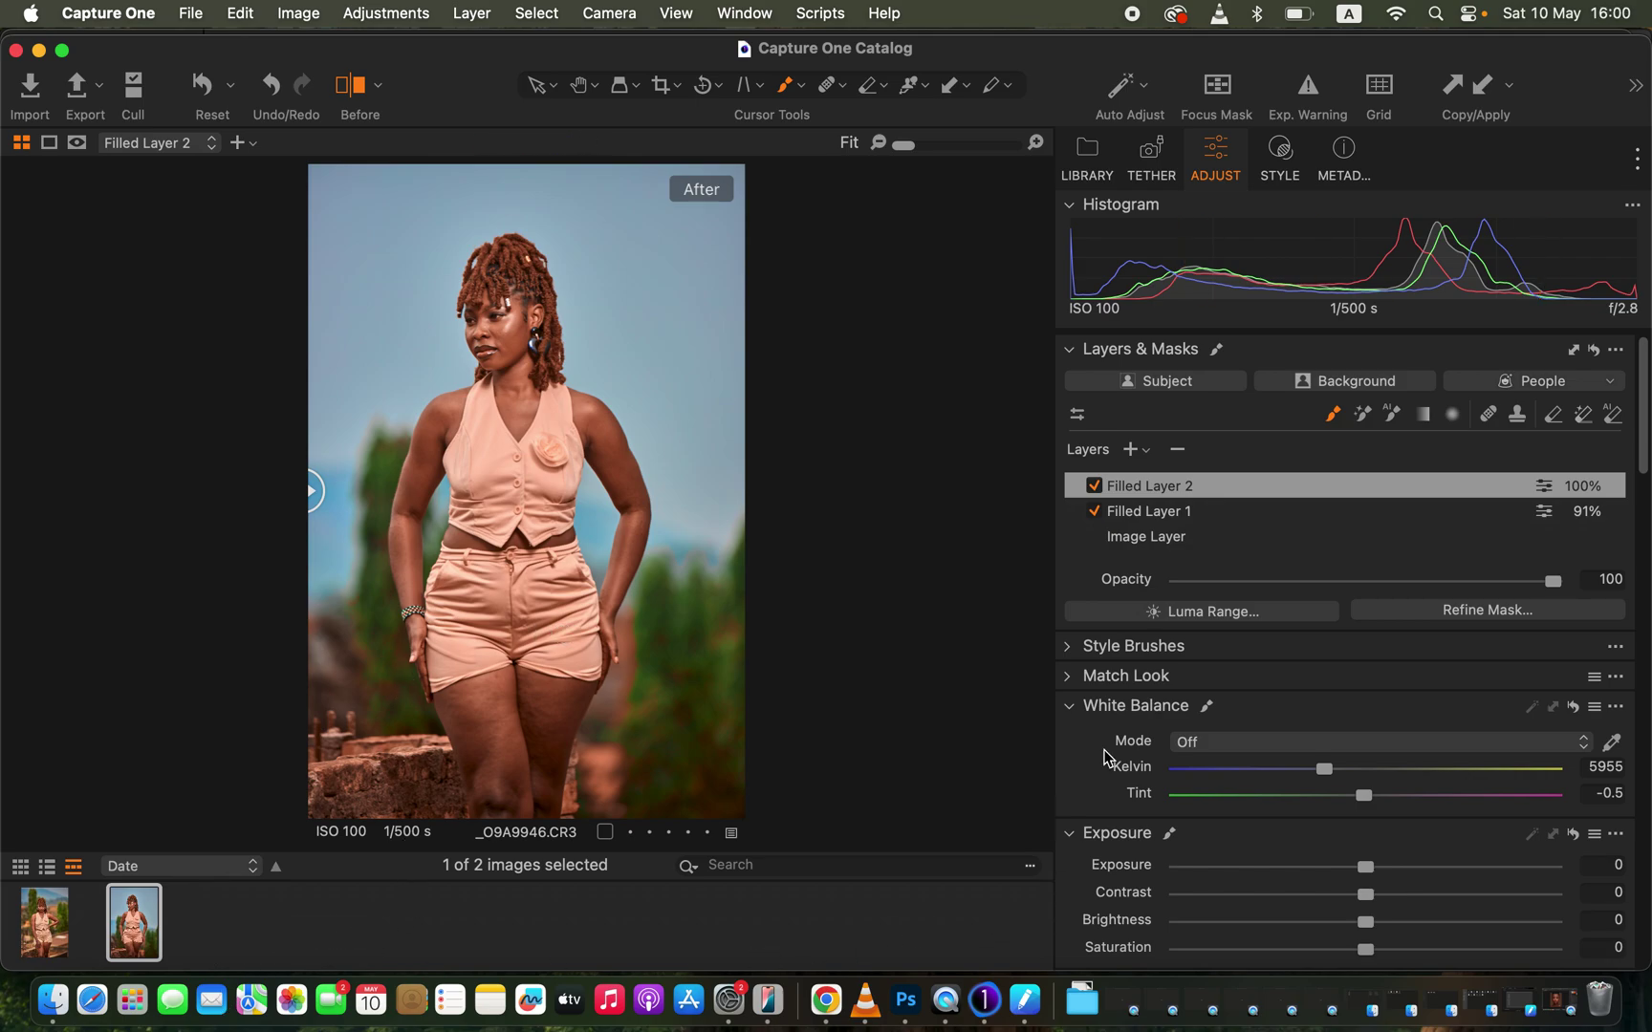
pyautogui.rightClick(1230, 502)
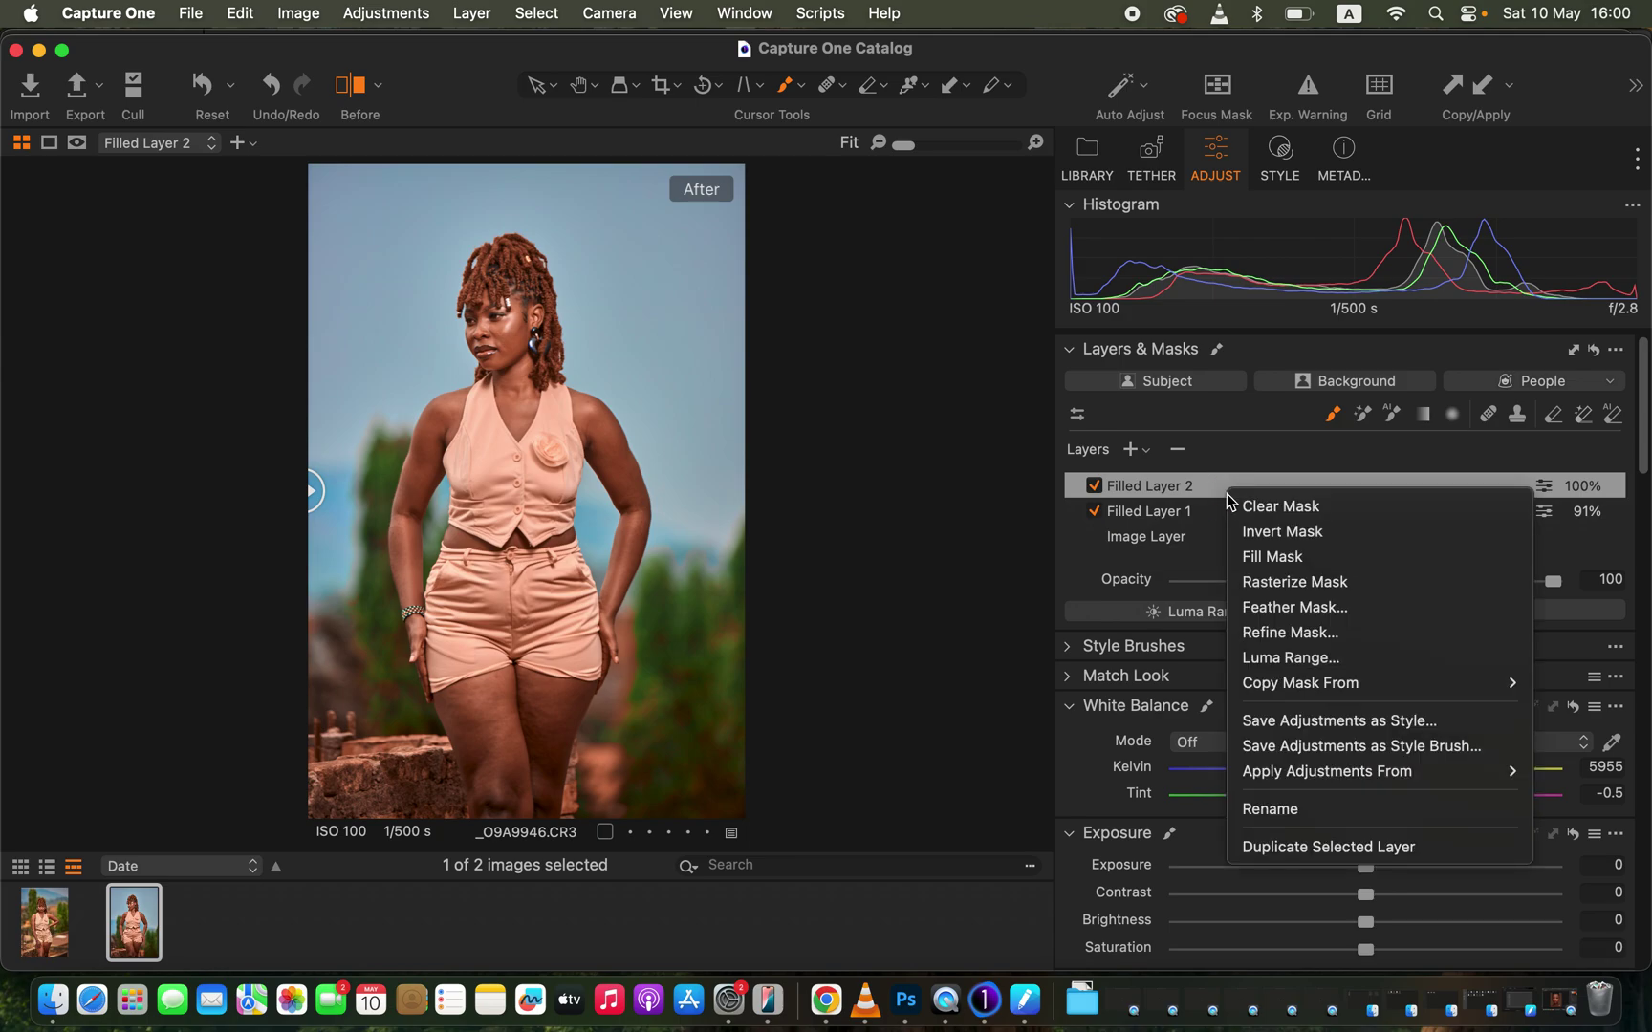
pyautogui.click(1281, 516)
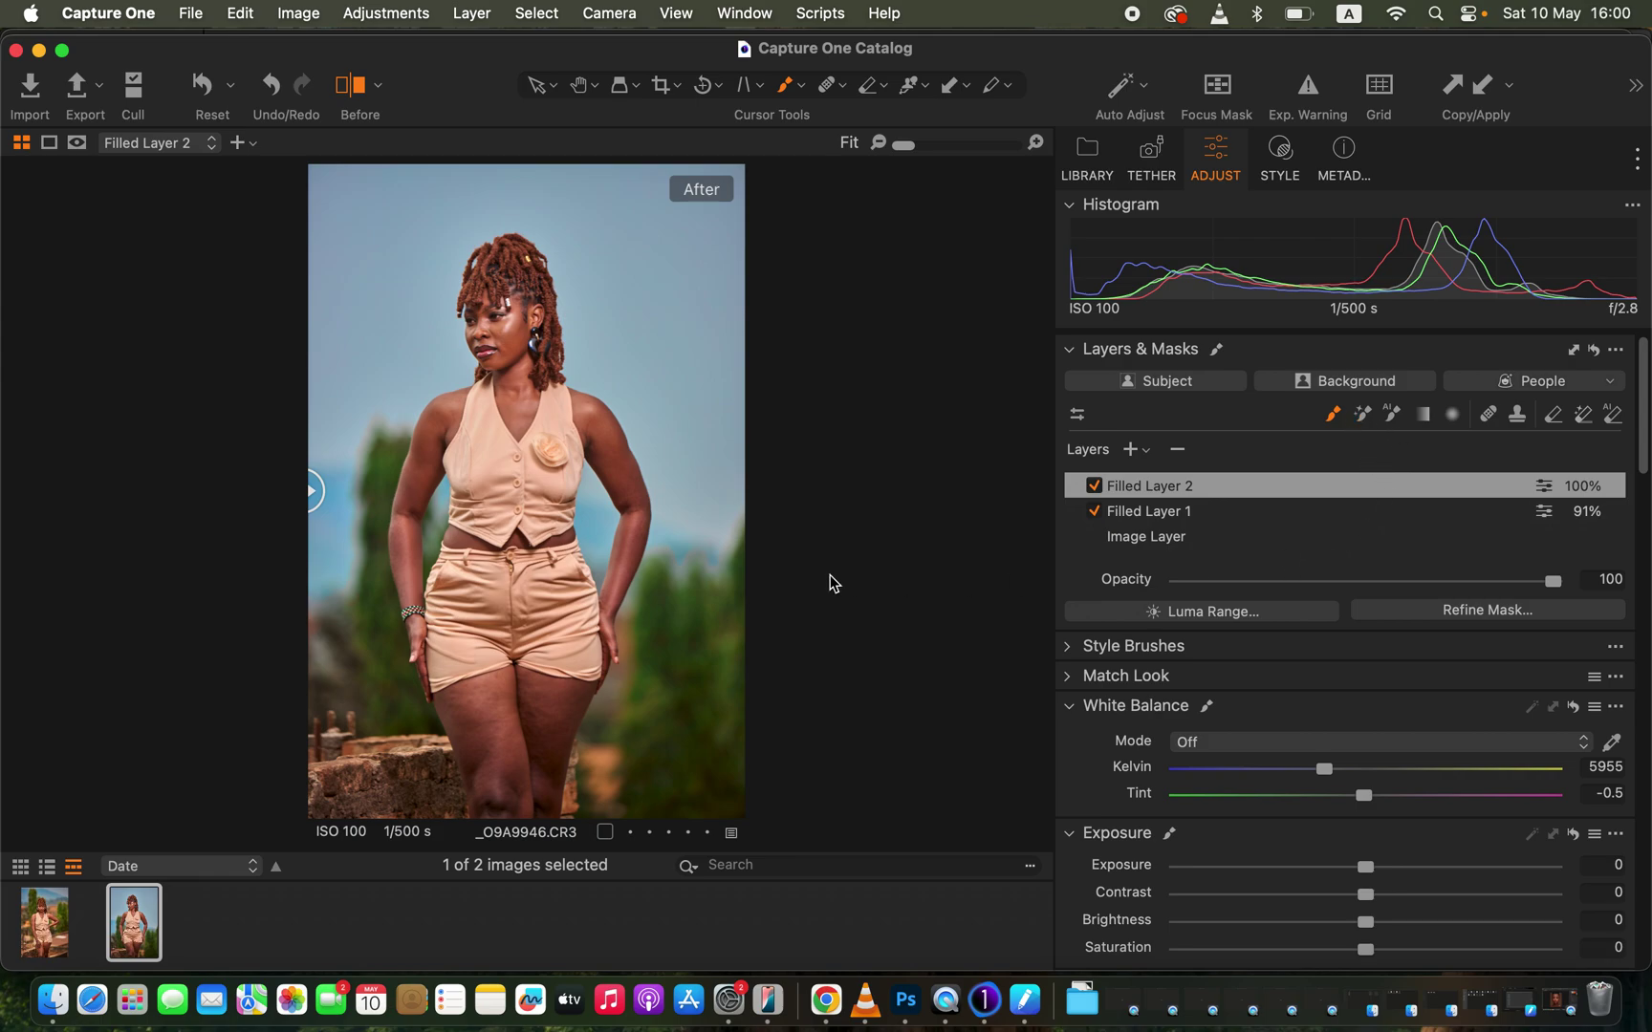
pyautogui.press('m')
pyautogui.press('m')
pyautogui.press('m')
pyautogui.press('m')
pyautogui.press('m')
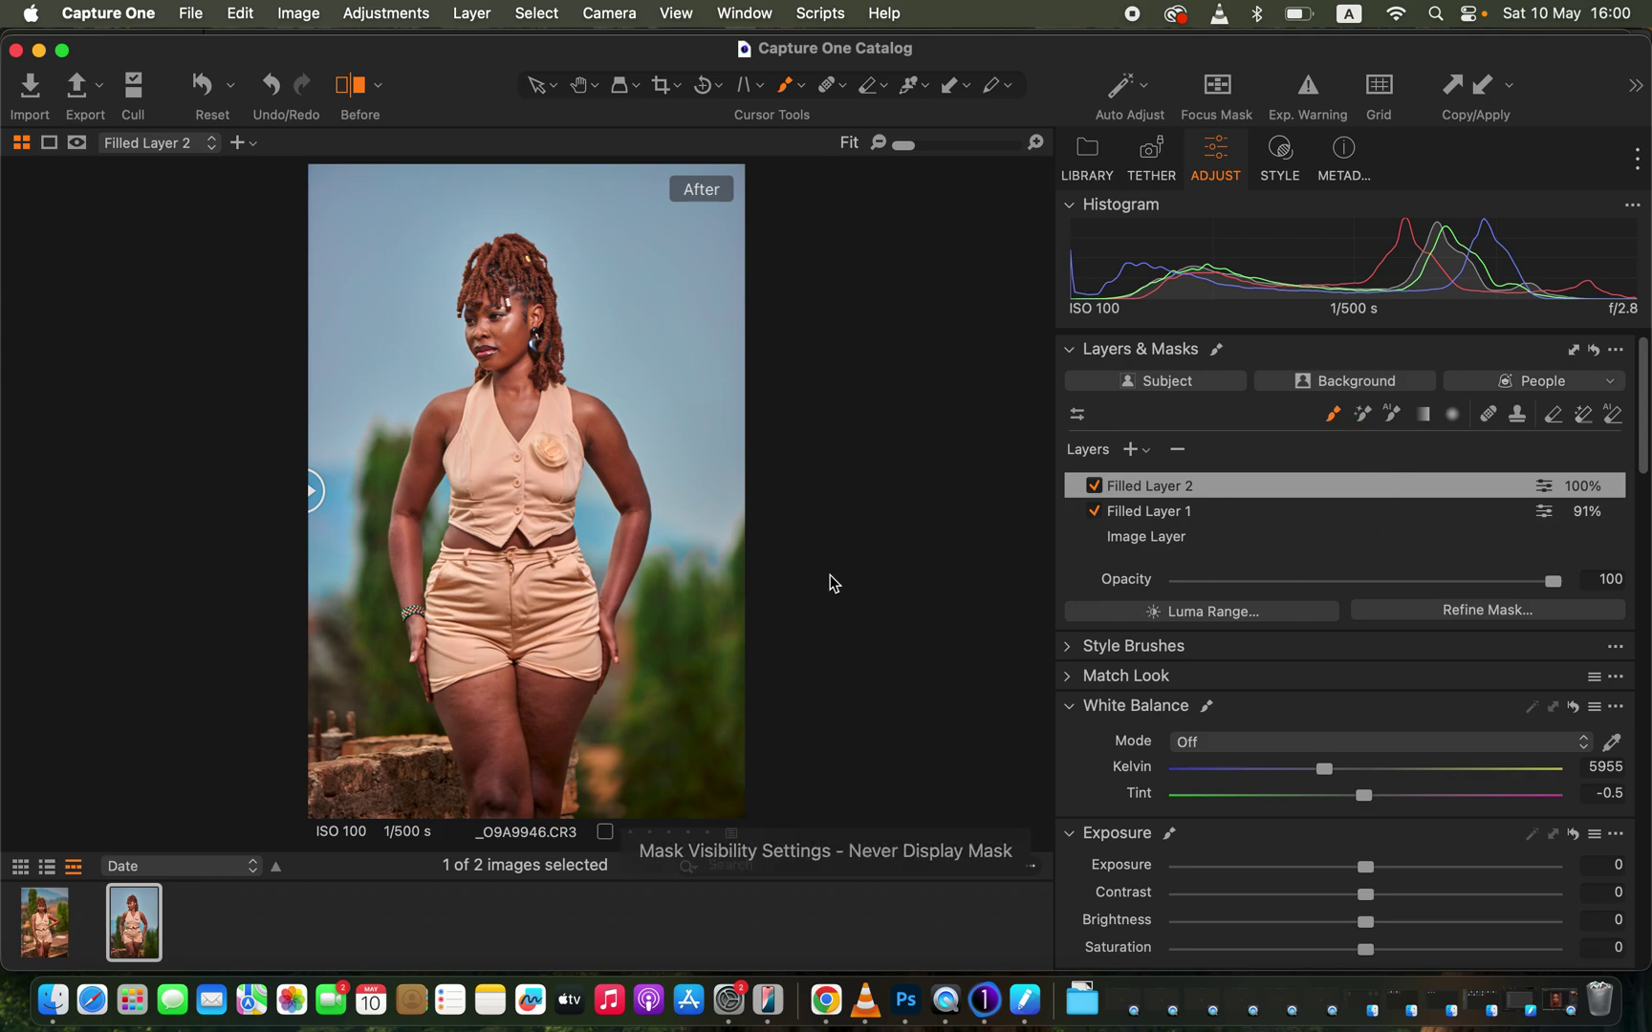
pyautogui.press('m')
pyautogui.press('m')
pyautogui.press('m')
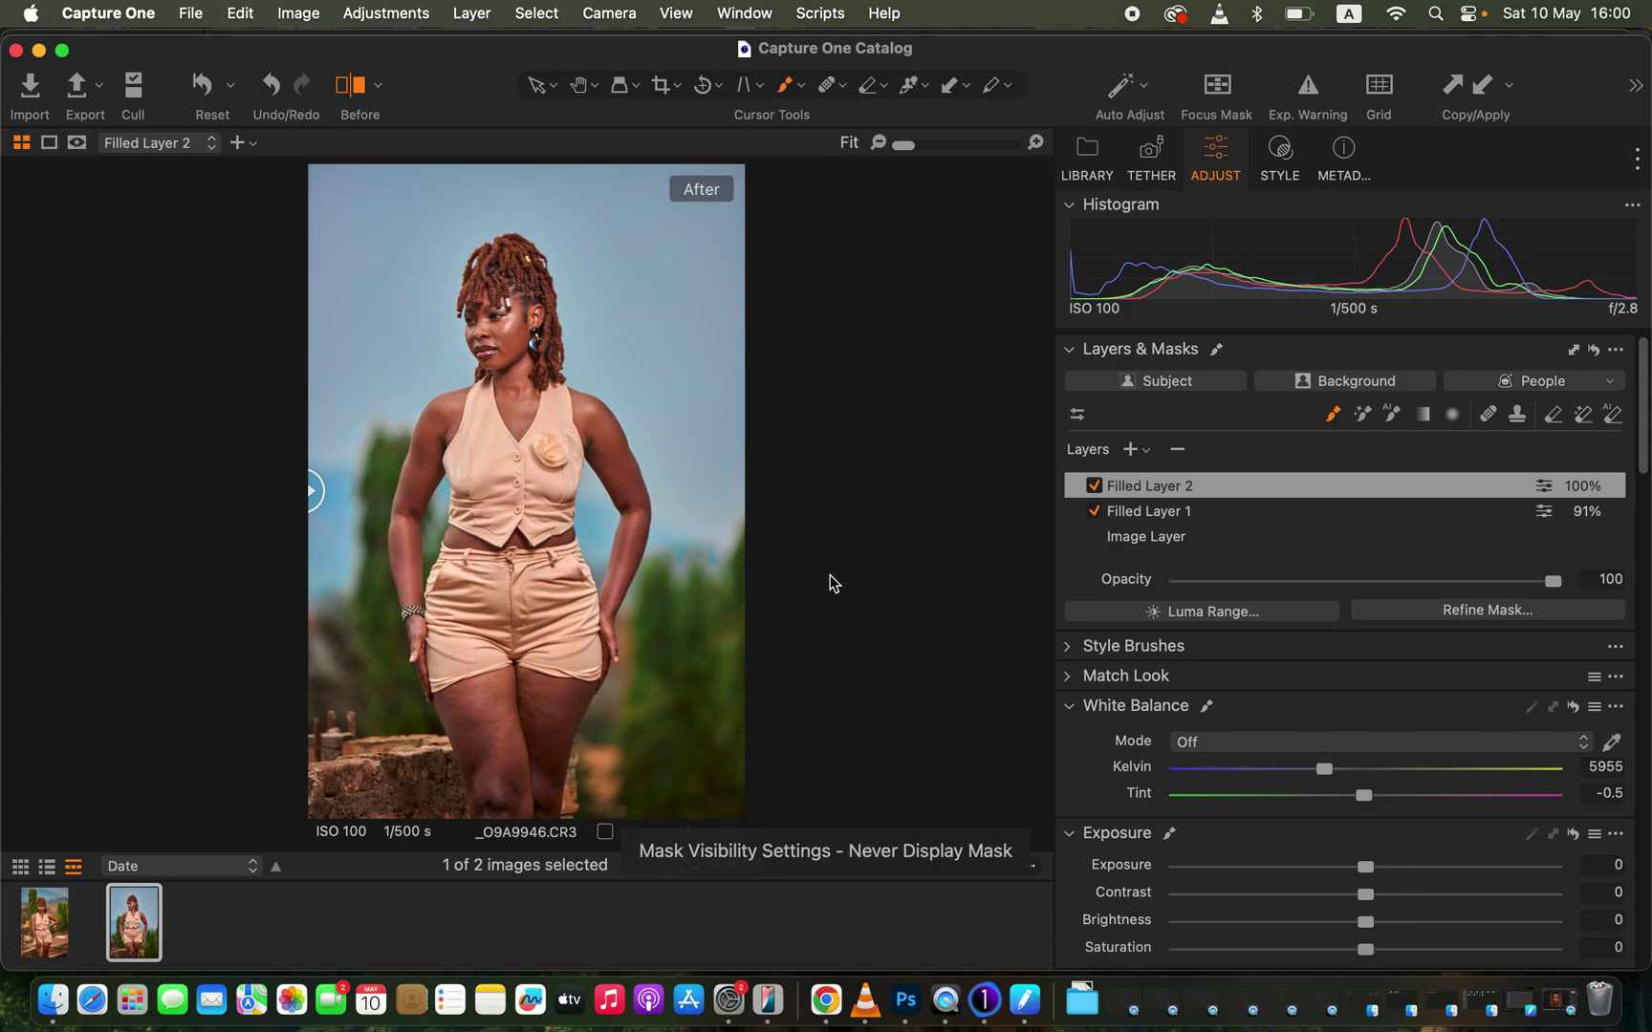
pyautogui.press('m')
pyautogui.press('m')
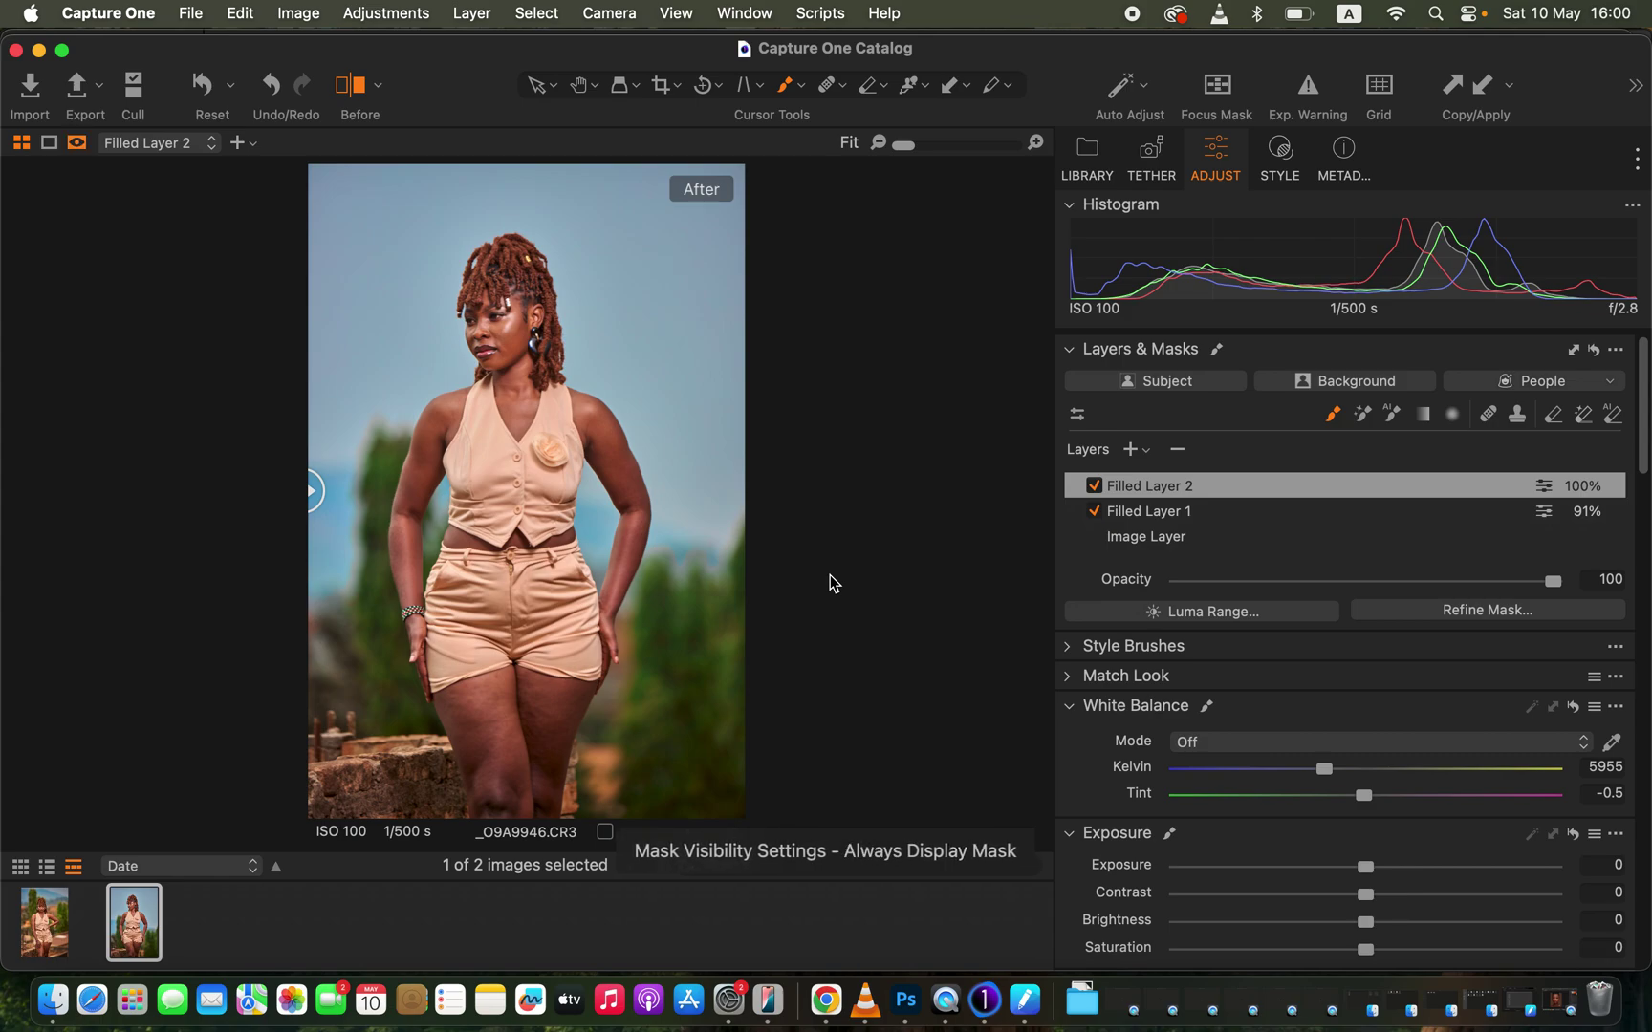
pyautogui.press('m')
# - Brush Filled Layer 2's mask over the face, neck, arms, waist and legs in _O9A9946.CR3
pyautogui.moveTo(504, 356)
pyautogui.mouseDown()
pyautogui.moveTo(482, 322)
pyautogui.moveTo(481, 338)
pyautogui.moveTo(505, 348)
pyautogui.moveTo(489, 362)
pyautogui.moveTo(516, 341)
pyautogui.moveTo(520, 405)
pyautogui.moveTo(524, 335)
pyautogui.moveTo(486, 324)
pyautogui.moveTo(488, 299)
pyautogui.moveTo(499, 330)
pyautogui.moveTo(537, 310)
pyautogui.moveTo(520, 335)
pyautogui.moveTo(481, 336)
pyautogui.moveTo(502, 370)
pyautogui.moveTo(441, 413)
pyautogui.moveTo(403, 517)
pyautogui.moveTo(452, 415)
pyautogui.moveTo(411, 467)
pyautogui.moveTo(397, 531)
pyautogui.moveTo(408, 517)
pyautogui.moveTo(423, 648)
pyautogui.moveTo(406, 539)
pyautogui.moveTo(452, 398)
pyautogui.moveTo(397, 528)
pyautogui.mouseUp()
pyautogui.moveTo(592, 429)
pyautogui.mouseDown()
pyautogui.moveTo(606, 382)
pyautogui.moveTo(612, 469)
pyautogui.moveTo(627, 490)
pyautogui.moveTo(602, 405)
pyautogui.moveTo(627, 442)
pyautogui.moveTo(641, 532)
pyautogui.moveTo(610, 664)
pyautogui.mouseUp()
pyautogui.moveTo(506, 677)
pyautogui.mouseDown()
pyautogui.moveTo(487, 773)
pyautogui.moveTo(455, 710)
pyautogui.moveTo(499, 680)
pyautogui.moveTo(580, 693)
pyautogui.moveTo(555, 802)
pyautogui.moveTo(537, 787)
pyautogui.moveTo(546, 727)
pyautogui.moveTo(523, 707)
pyautogui.moveTo(554, 738)
pyautogui.moveTo(557, 698)
pyautogui.moveTo(508, 680)
pyautogui.moveTo(470, 710)
pyautogui.moveTo(446, 706)
pyautogui.moveTo(492, 814)
pyautogui.moveTo(509, 784)
pyautogui.moveTo(544, 817)
pyautogui.moveTo(524, 688)
pyautogui.mouseUp()
pyautogui.moveTo(532, 547)
pyautogui.mouseDown()
pyautogui.moveTo(516, 540)
pyautogui.moveTo(578, 538)
pyautogui.moveTo(454, 543)
pyautogui.mouseUp()
pyautogui.moveTo(516, 421)
pyautogui.mouseDown()
pyautogui.moveTo(549, 354)
pyautogui.moveTo(514, 410)
pyautogui.moveTo(521, 455)
pyautogui.mouseUp()
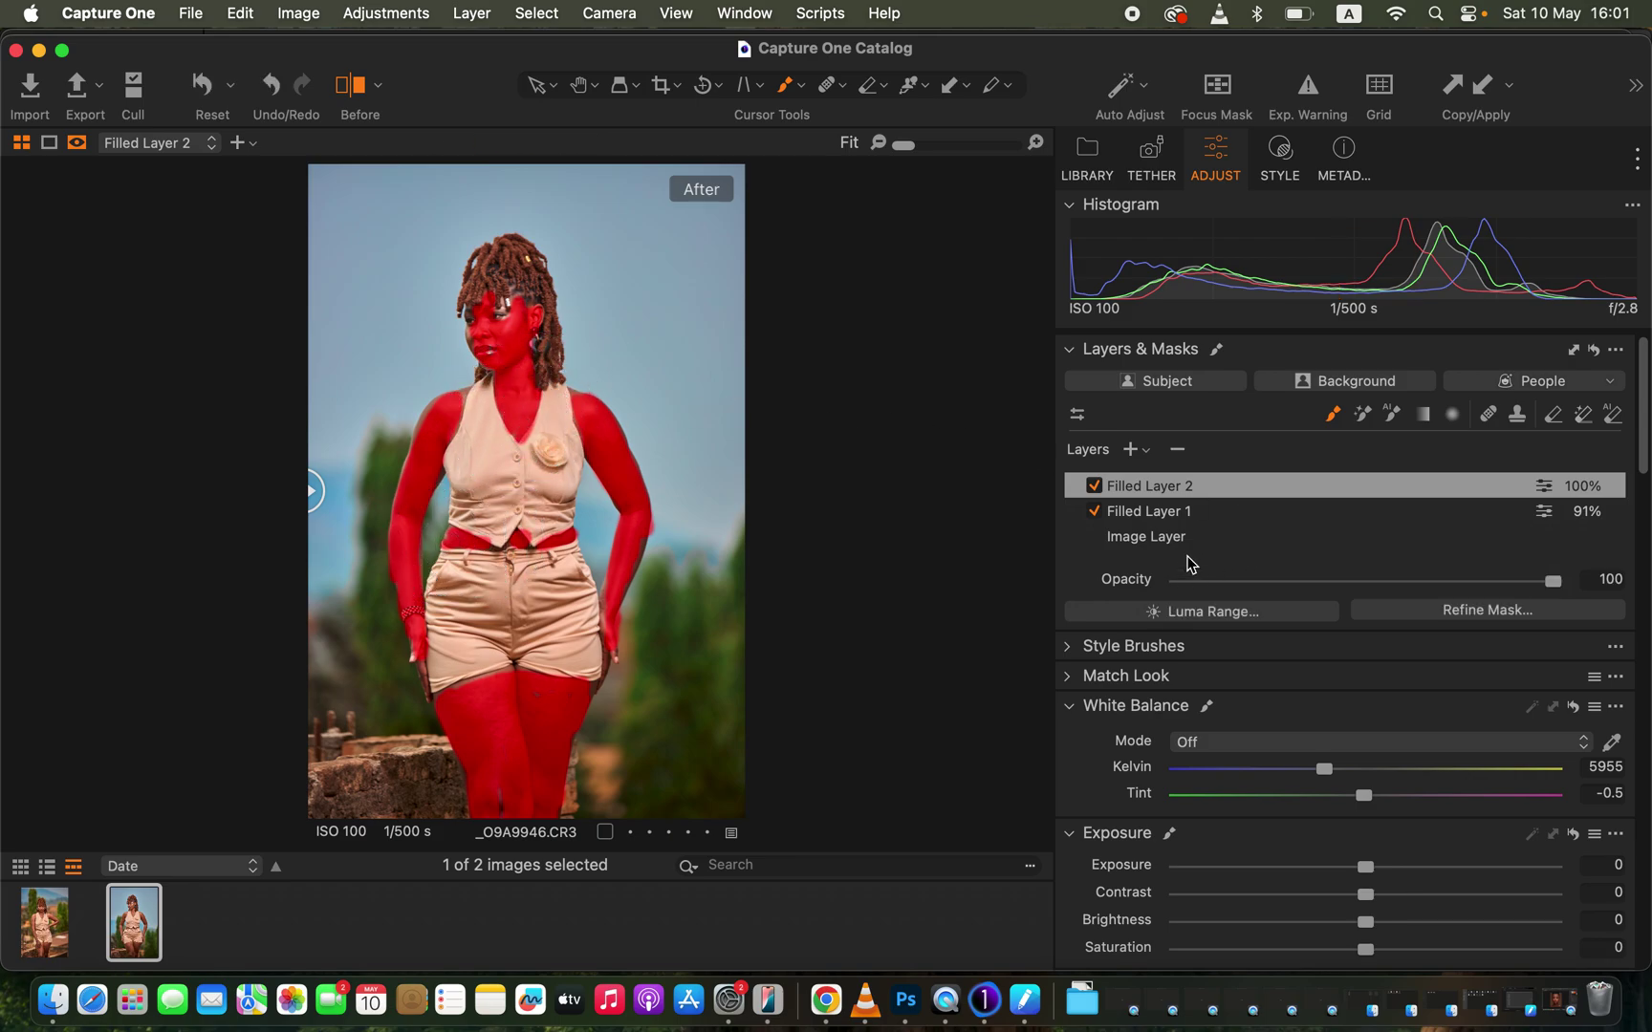
# - Erase mask spill beside the arm in _O9A9946.CR3 and check the portrait with the before/after divider, mask overlay hidden
pyautogui.click(1553, 418)
pyautogui.moveTo(654, 522); pyautogui.dragTo(662, 560)
pyautogui.press('m')
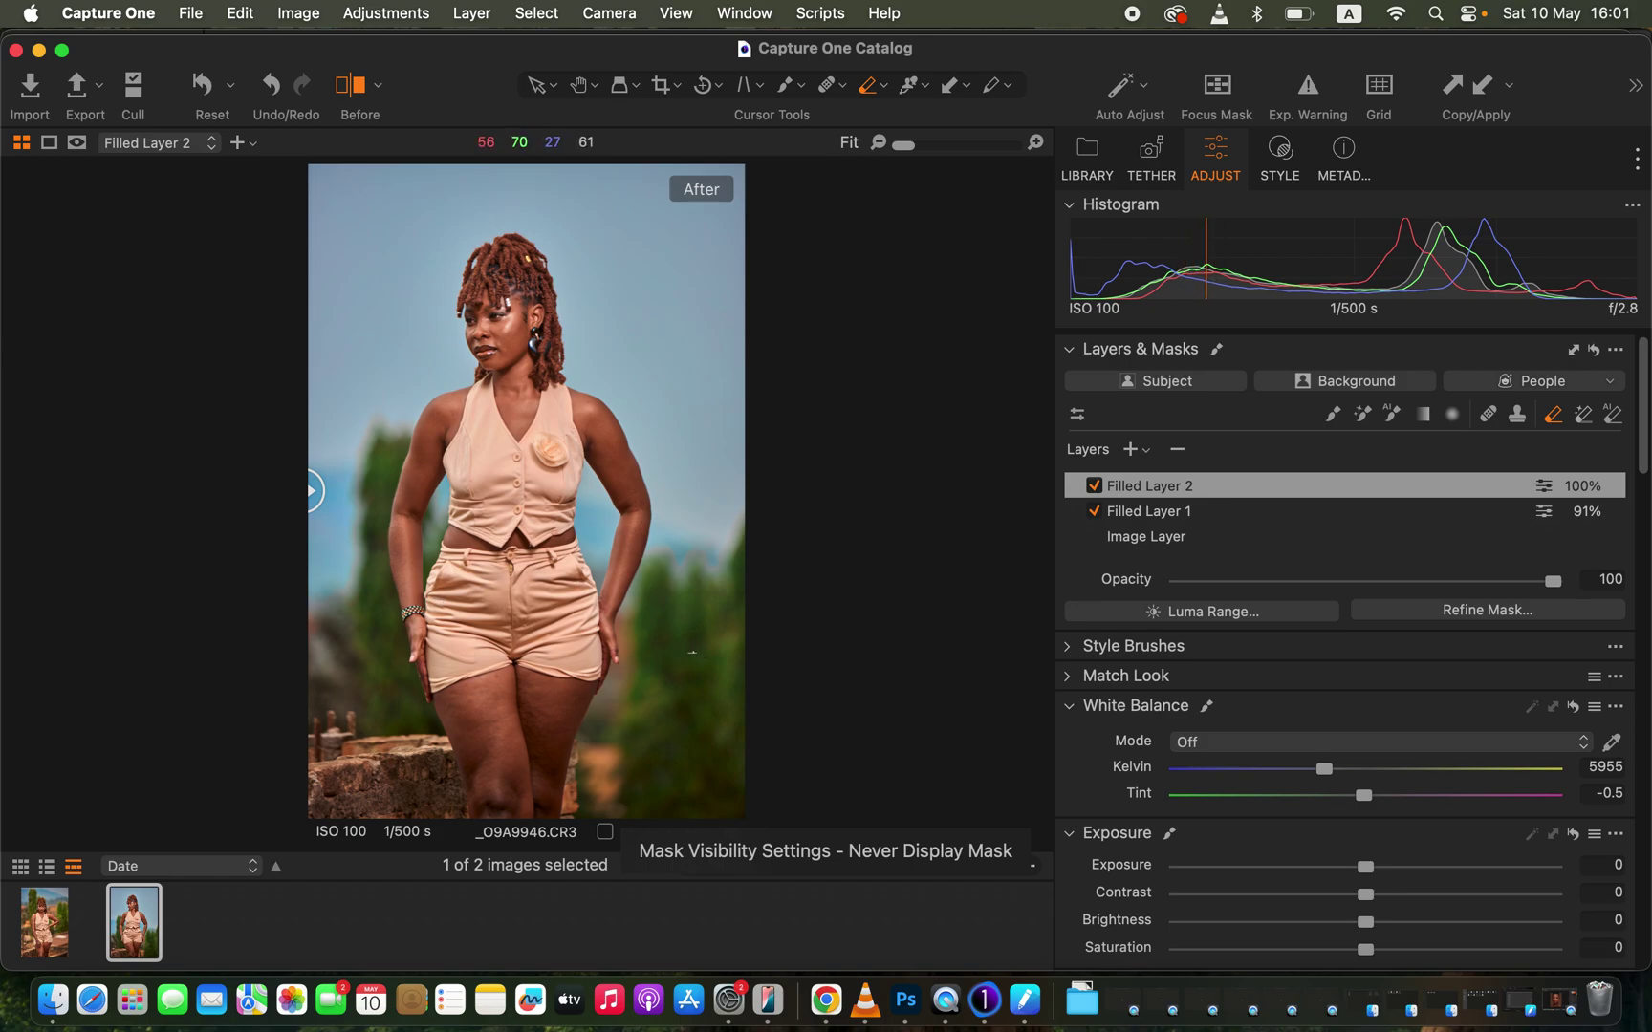
pyautogui.moveTo(308, 495); pyautogui.dragTo(586, 490)
pyautogui.moveTo(681, 513); pyautogui.dragTo(236, 545)
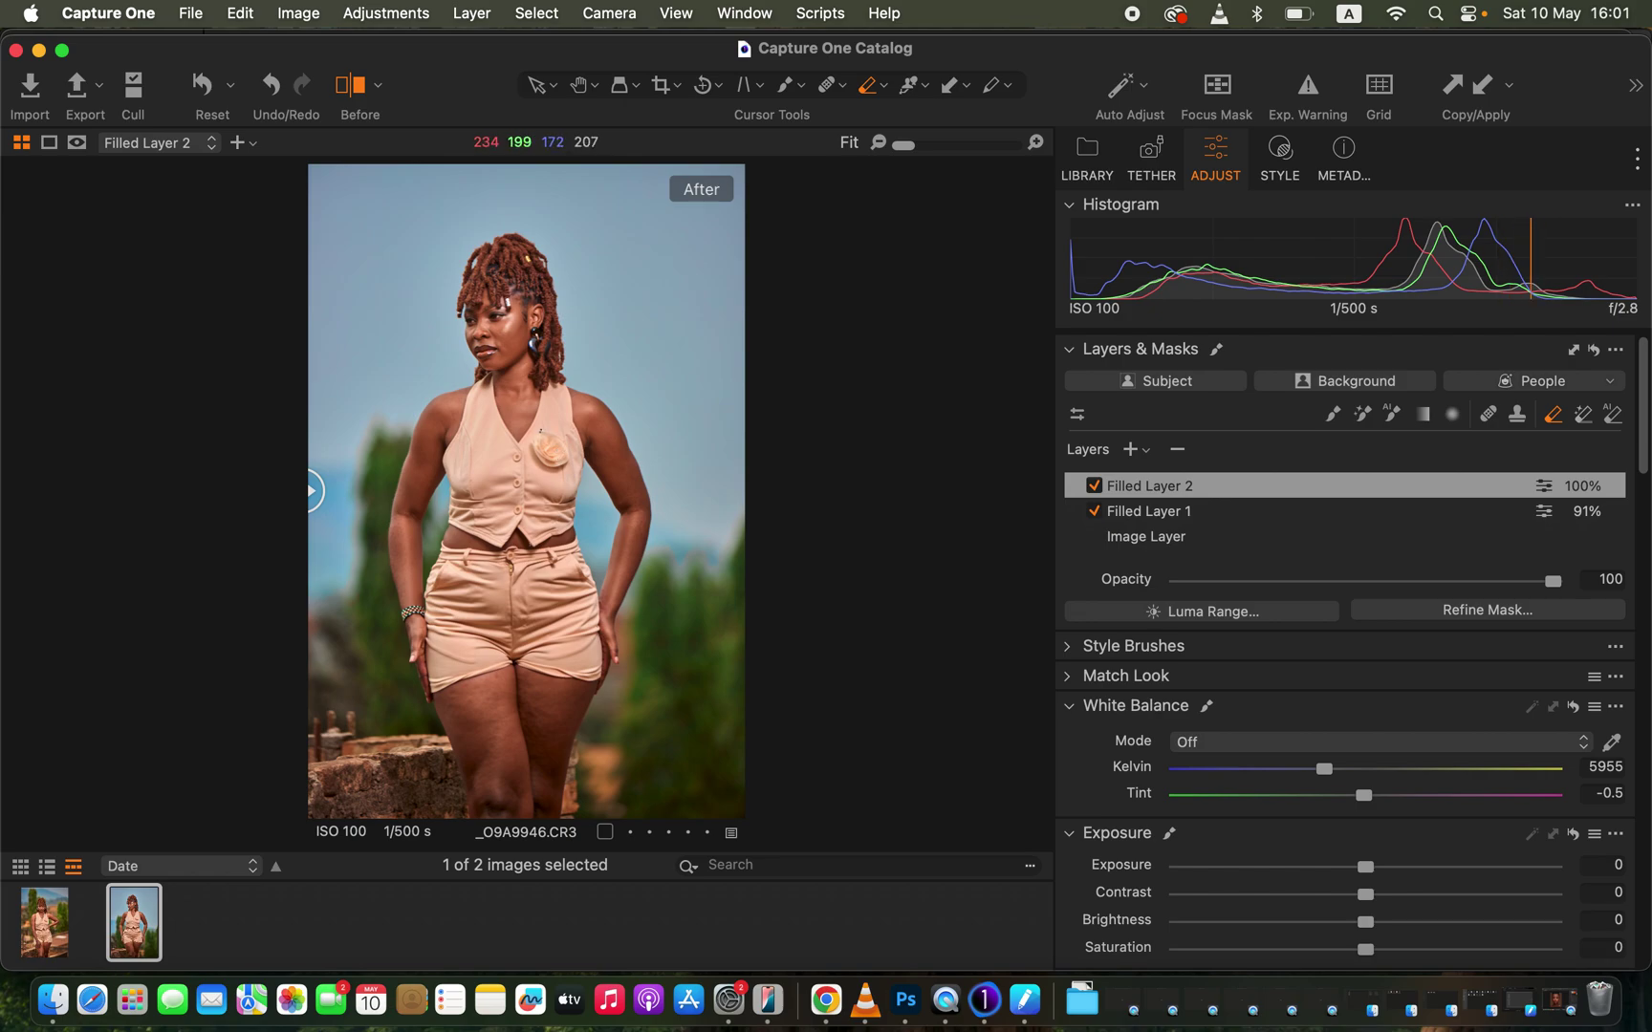
pyautogui.moveTo(548, 423); pyautogui.dragTo(522, 444)
# - Raise the exposure of the Image Layer in _O9A9940 1.CR3 to 0.26
pyautogui.click(32, 930)
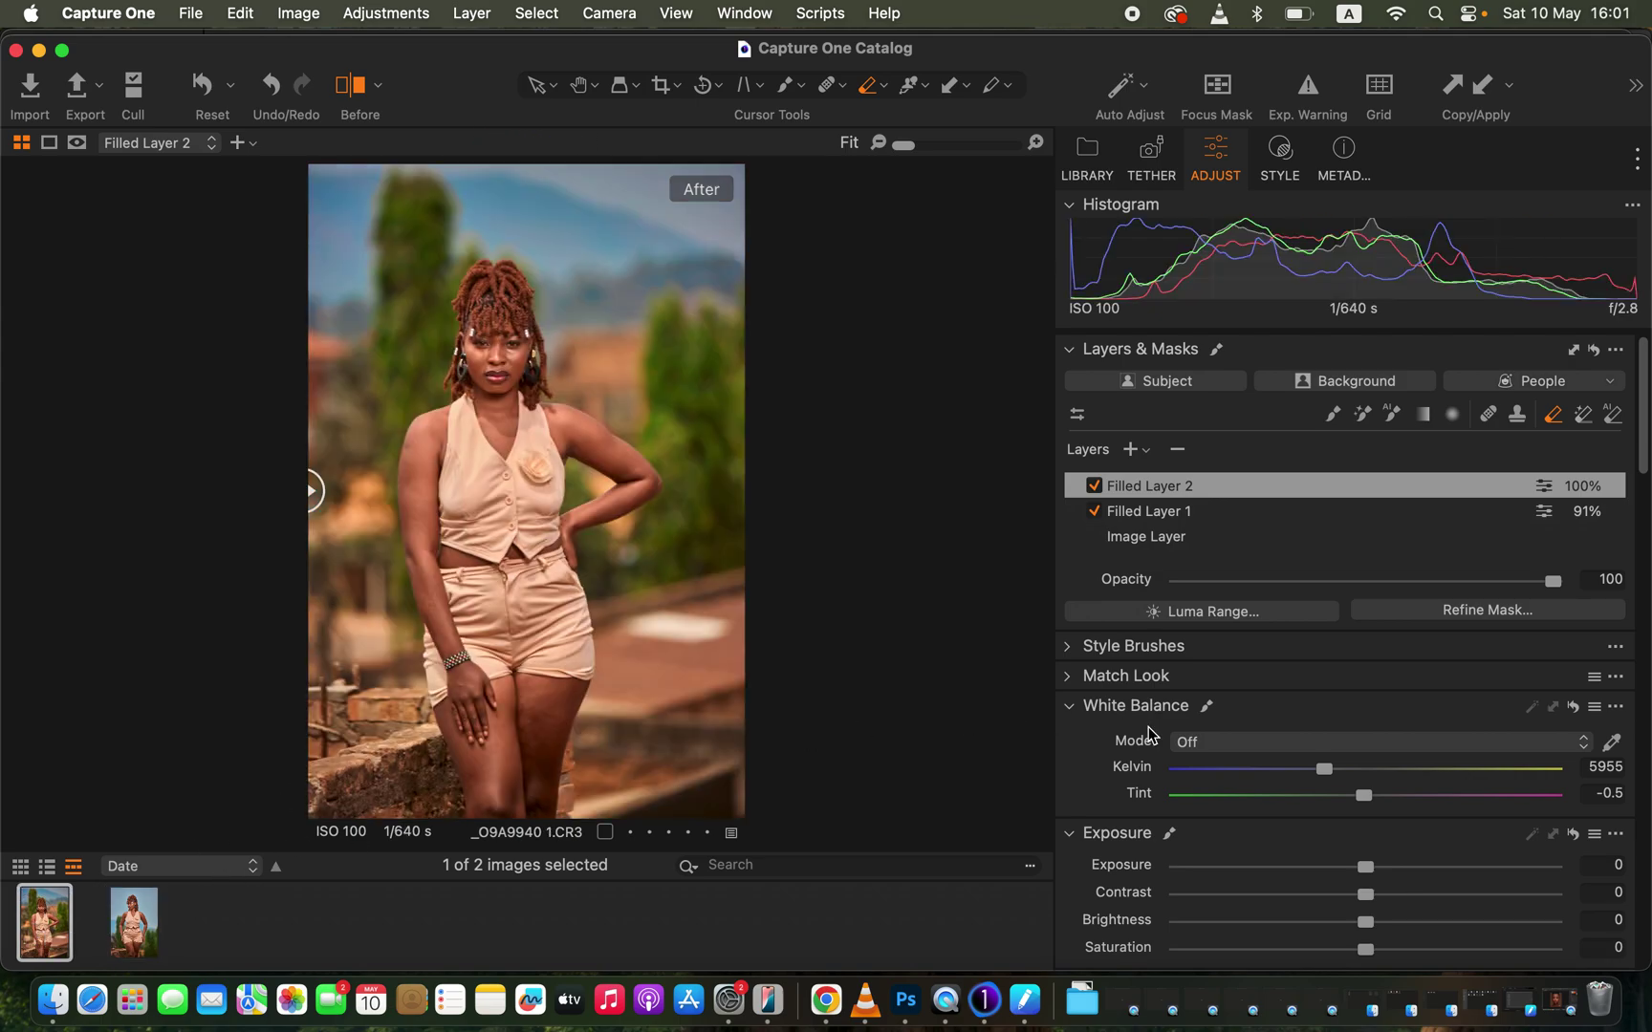
pyautogui.click(1243, 539)
pyautogui.moveTo(1373, 879); pyautogui.dragTo(1384, 874)
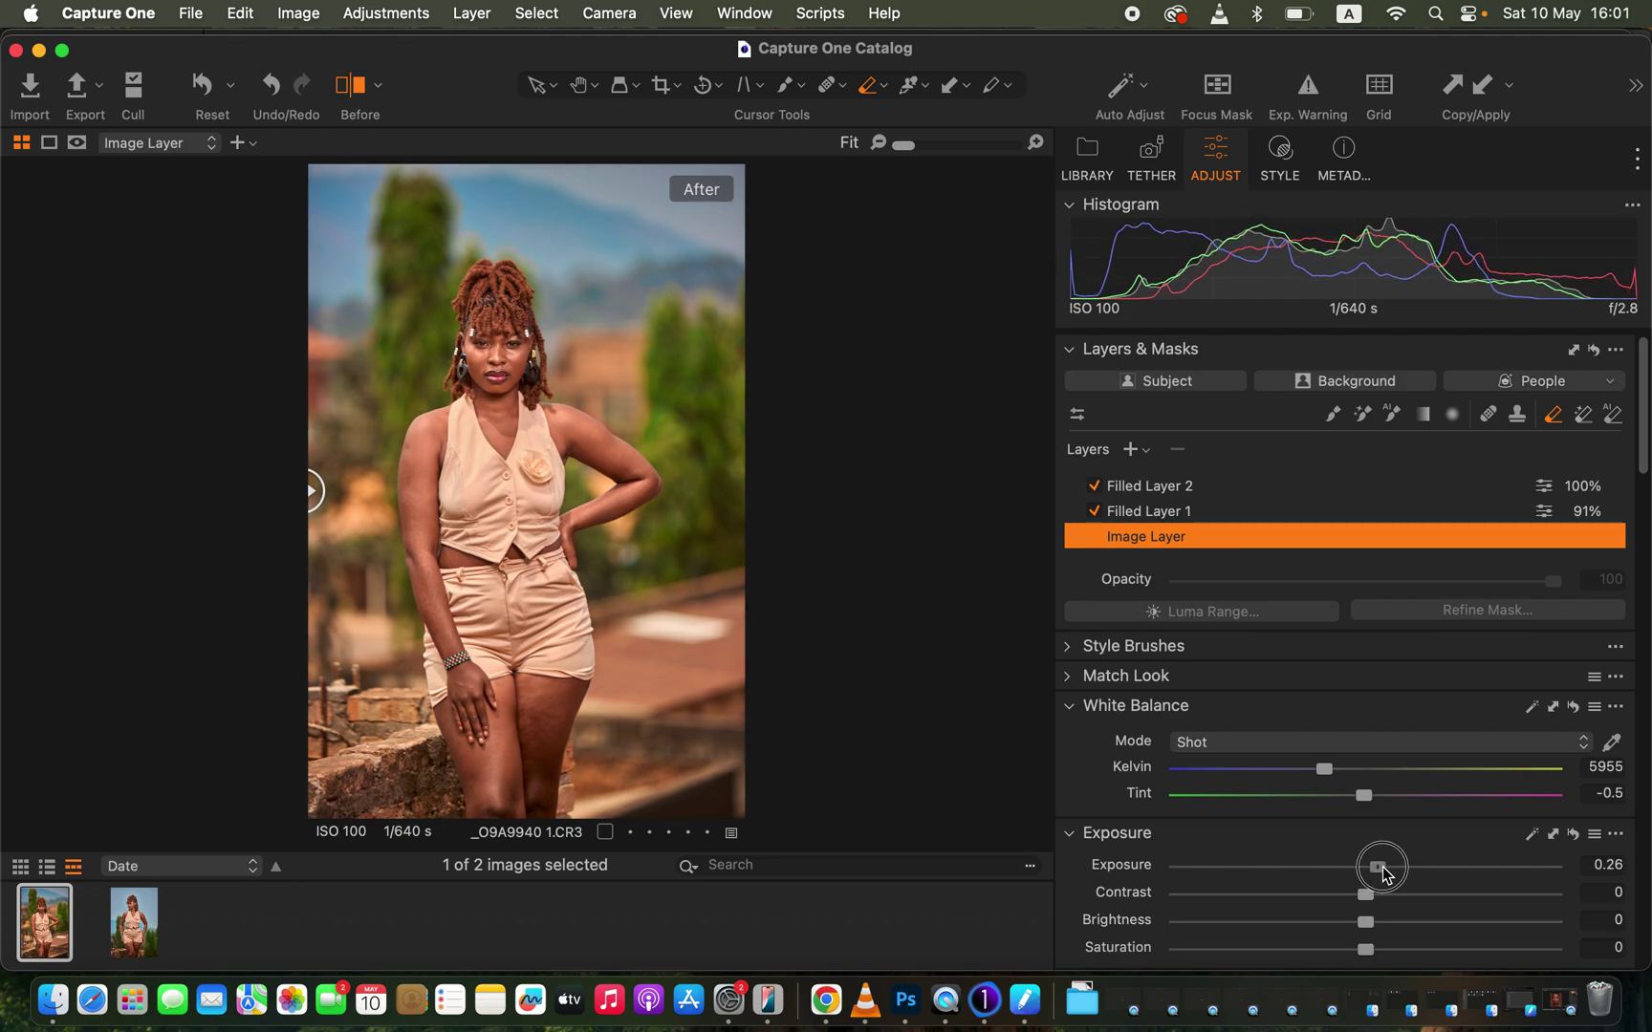
# - Select both photos and choose to edit them with Adobe Photoshop 2025
pyautogui.click(124, 923)
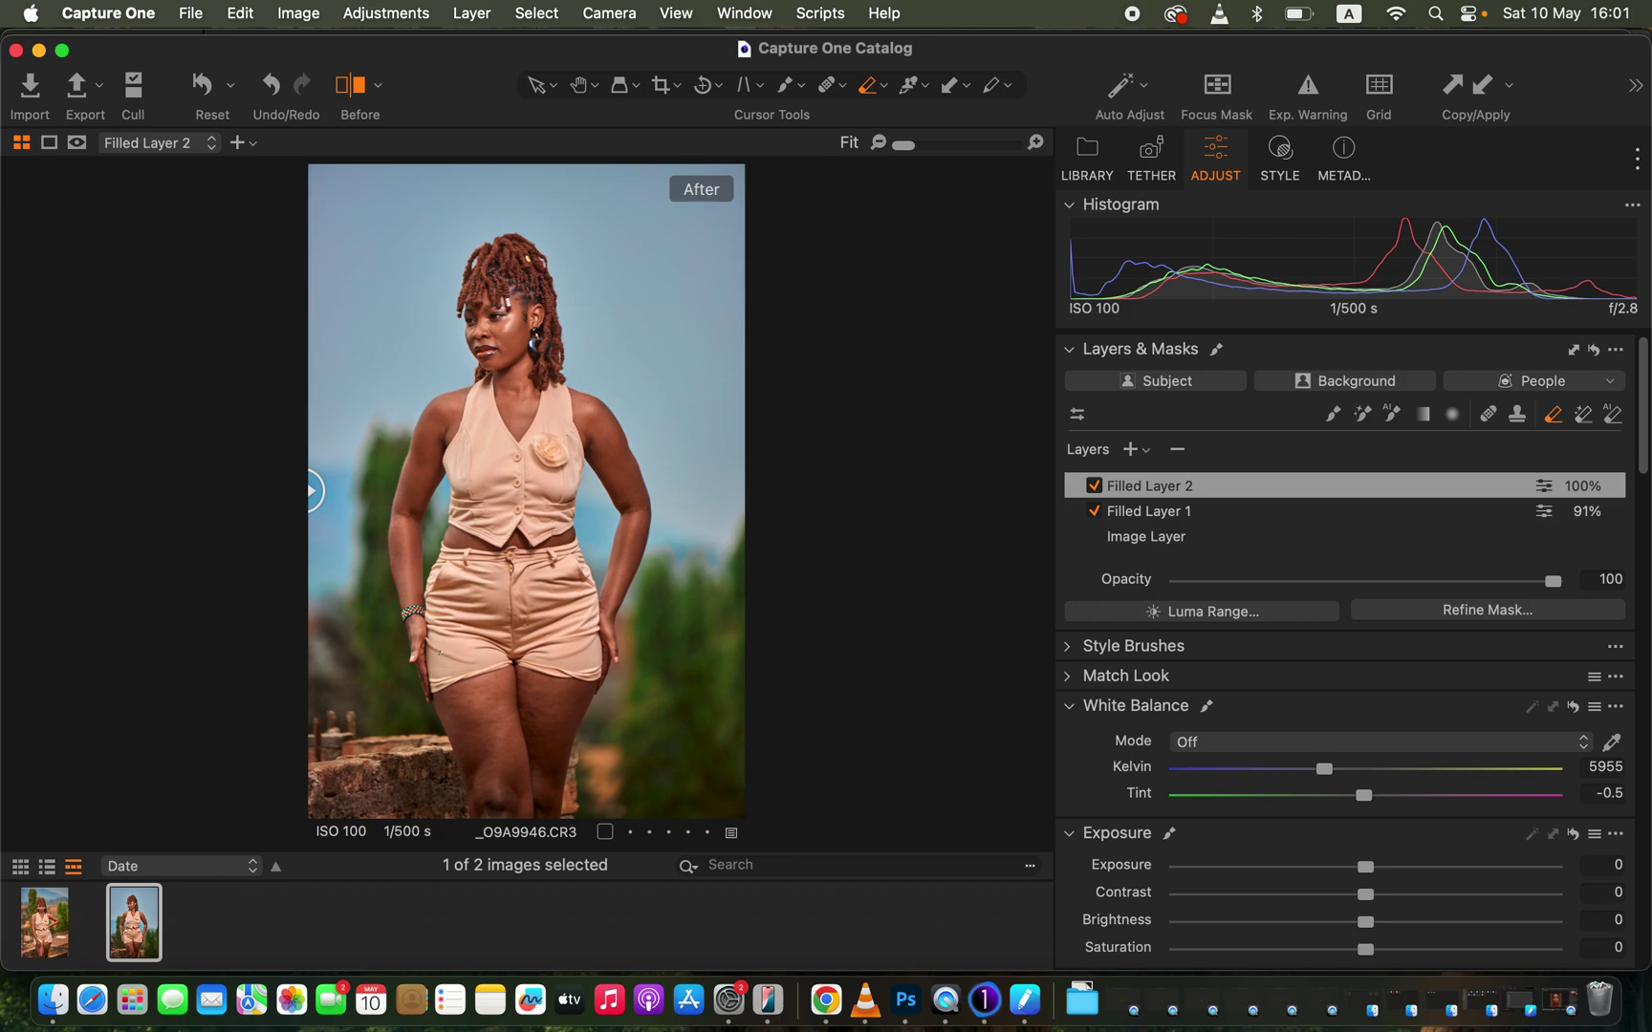
pyautogui.keyDown('super'); pyautogui.click(48, 935); pyautogui.keyUp('super')
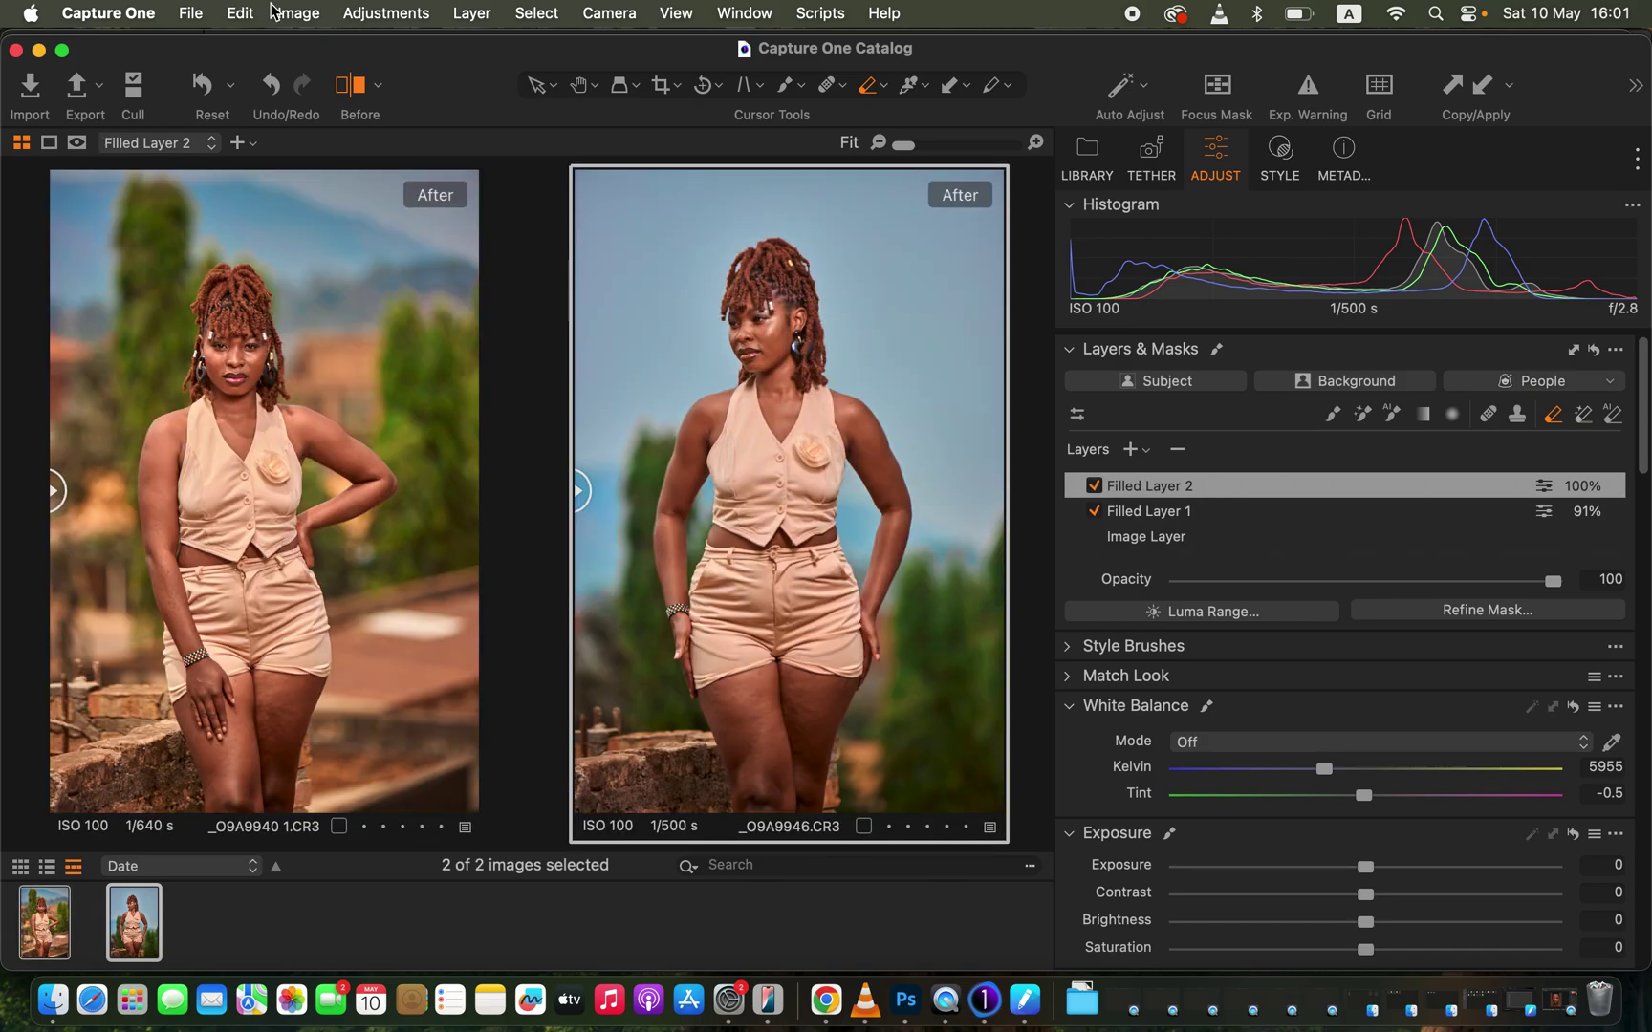
pyautogui.click(304, 14)
pyautogui.moveTo(363, 274)
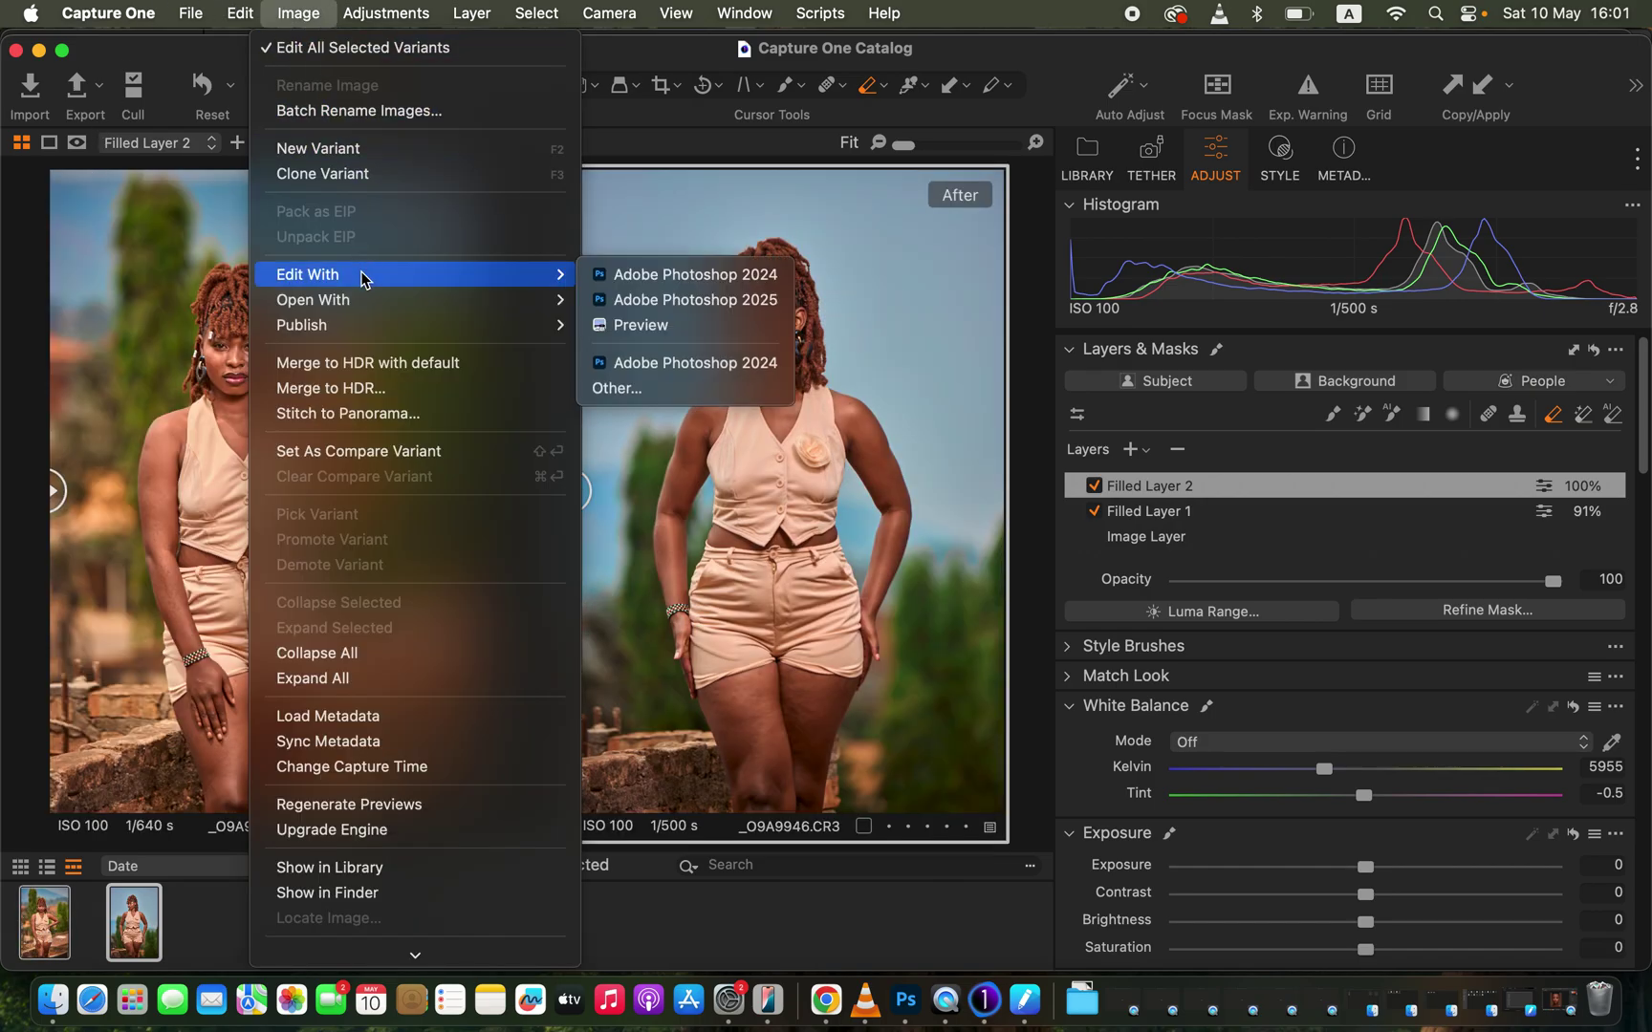
pyautogui.click(770, 301)
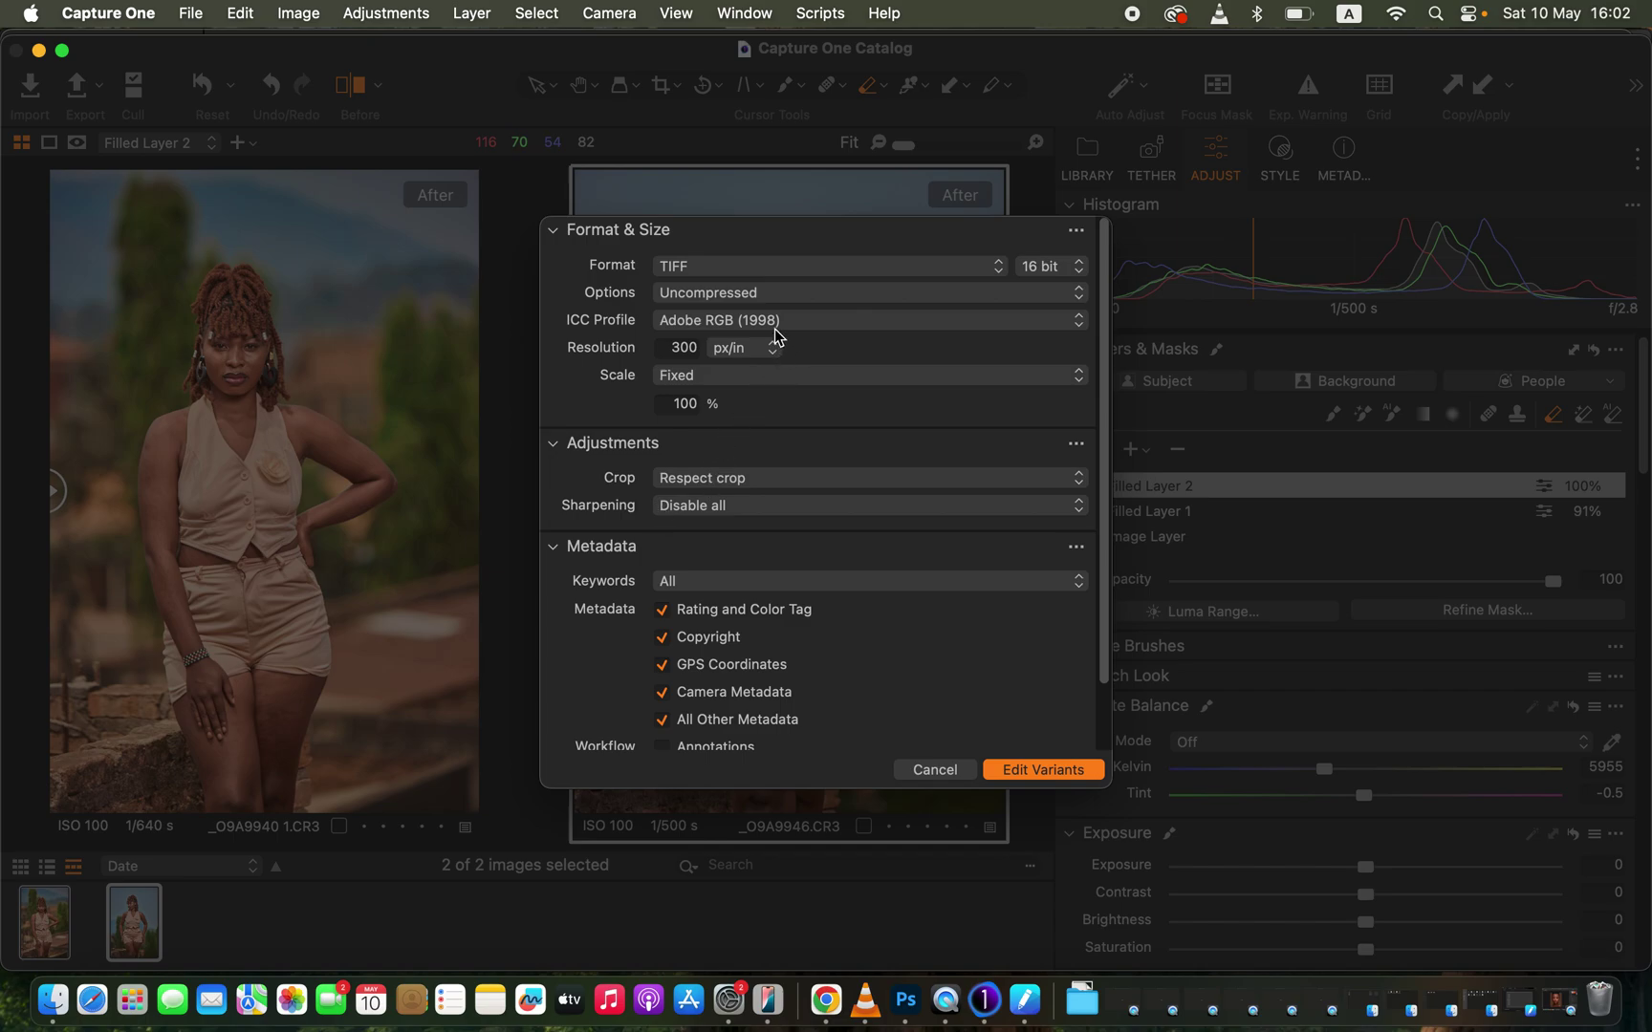
# - Keep the 16-bit TIFF format and the Adobe RGB (1998) profile, and send both variants for editing
pyautogui.click(771, 269)
pyautogui.click(772, 269)
pyautogui.click(755, 322)
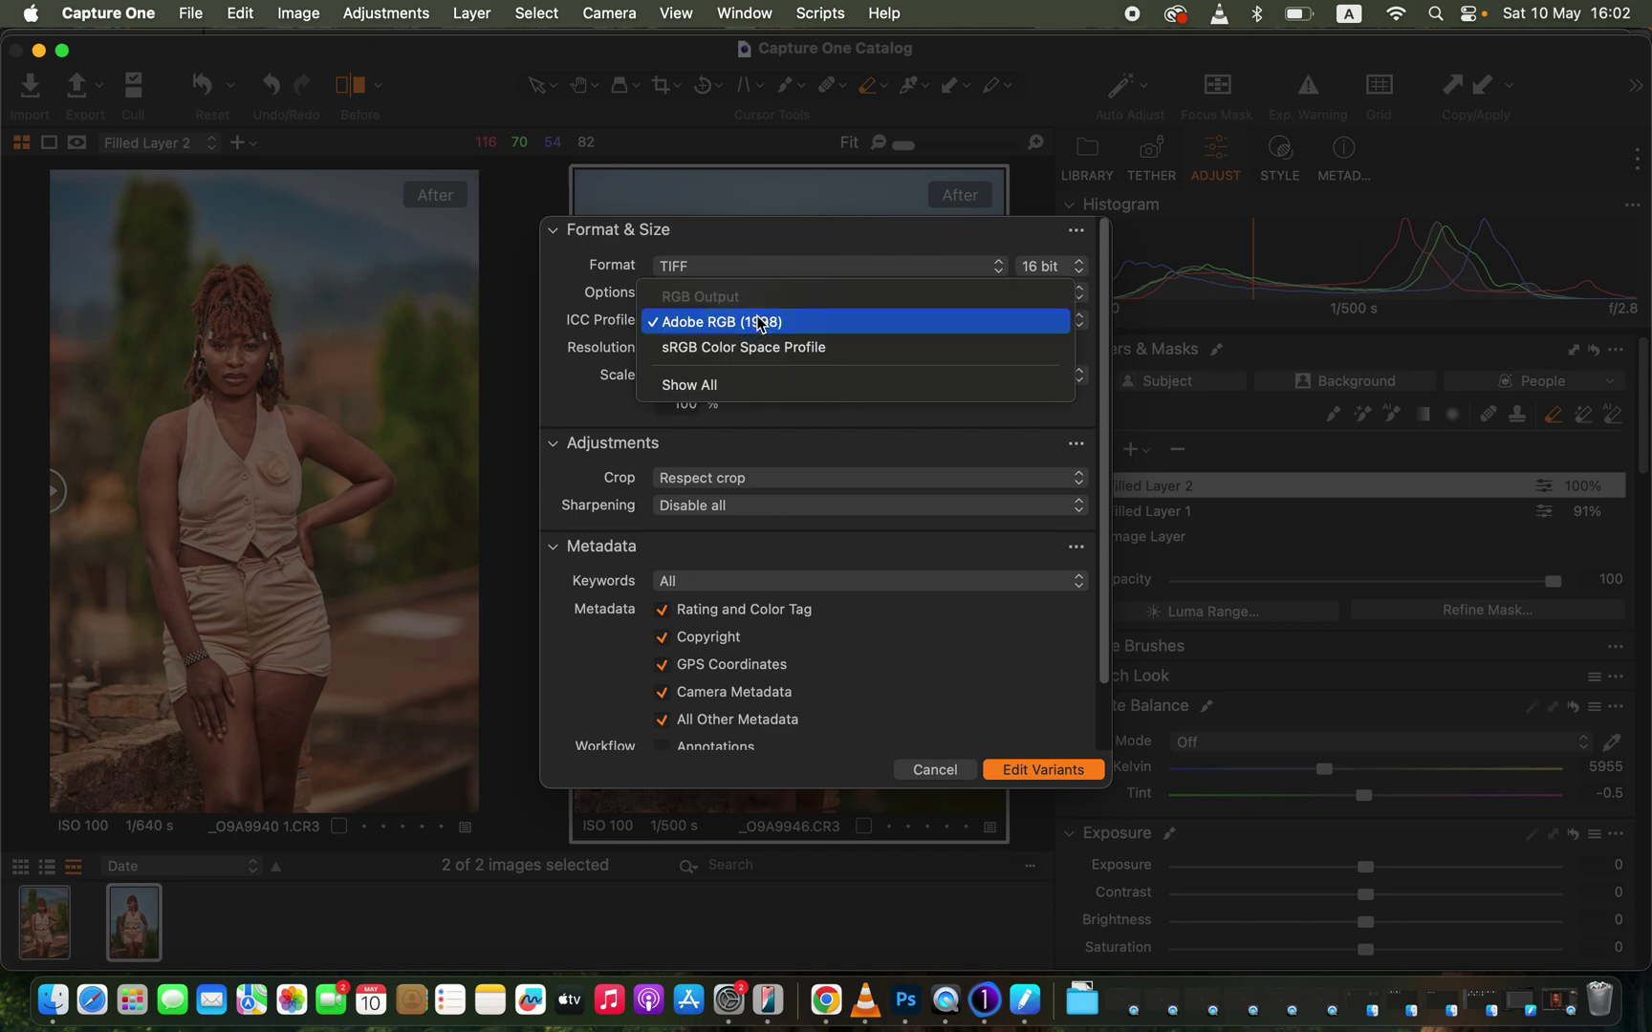
pyautogui.click(770, 323)
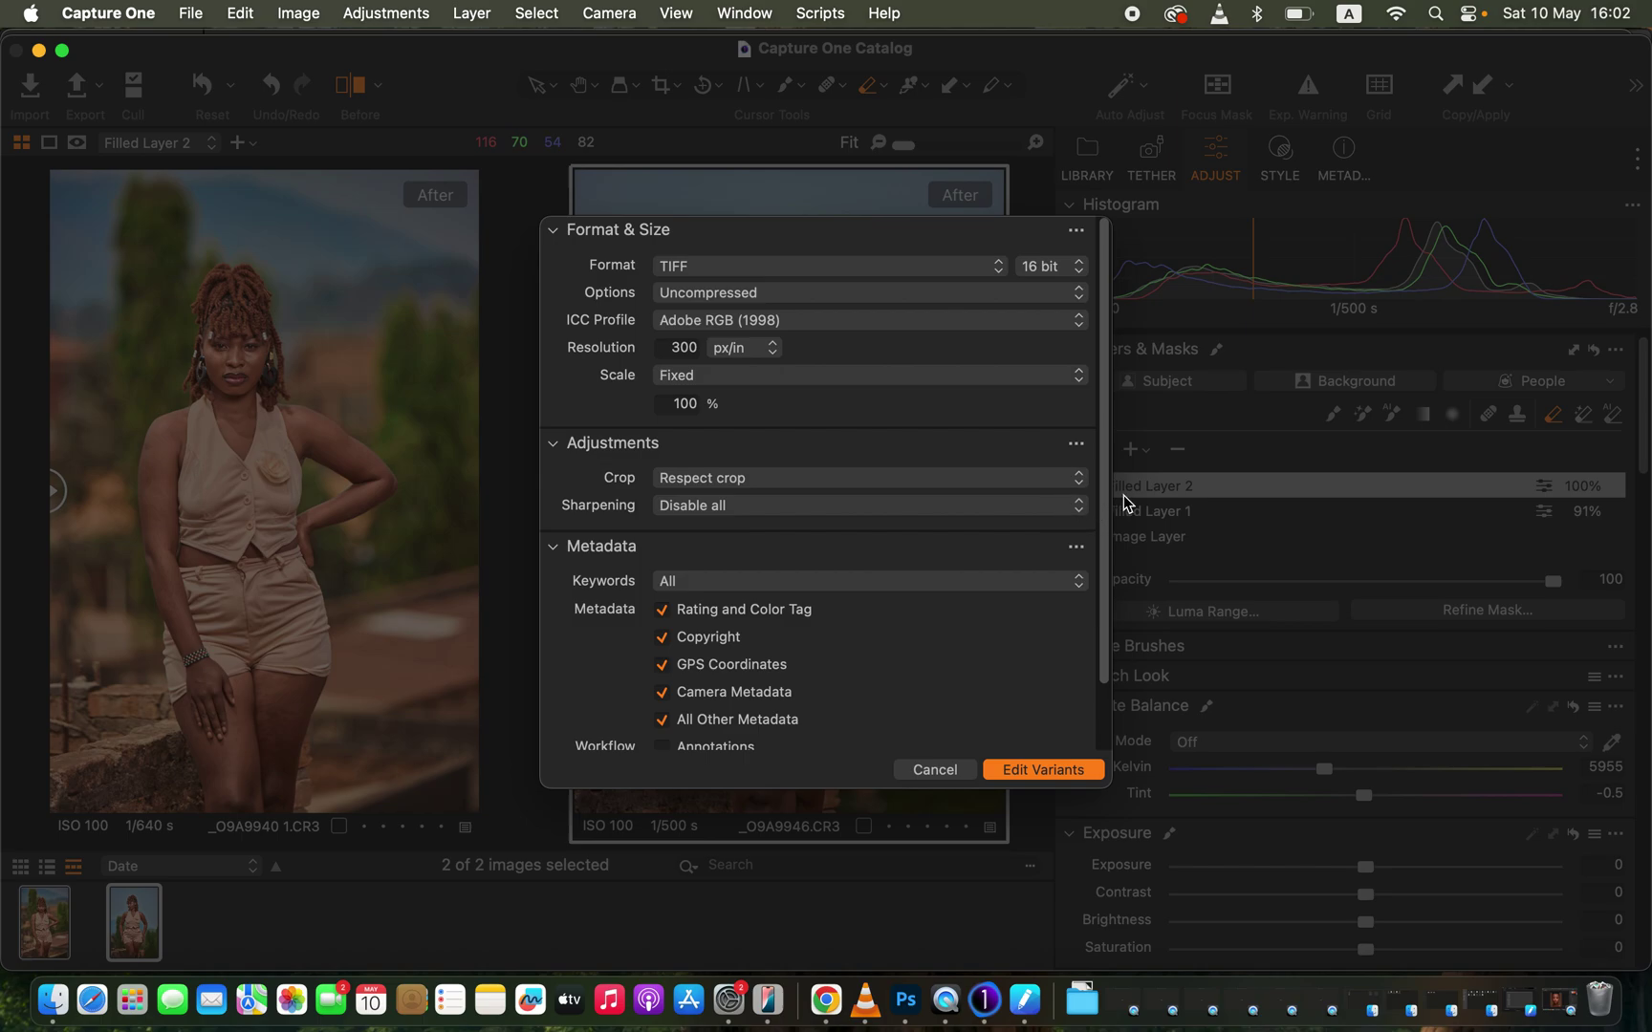
pyautogui.moveTo(1106, 553)
pyautogui.mouseDown()
pyautogui.moveTo(1121, 681)
pyautogui.moveTo(1108, 472)
pyautogui.mouseUp()
pyautogui.click(1052, 771)
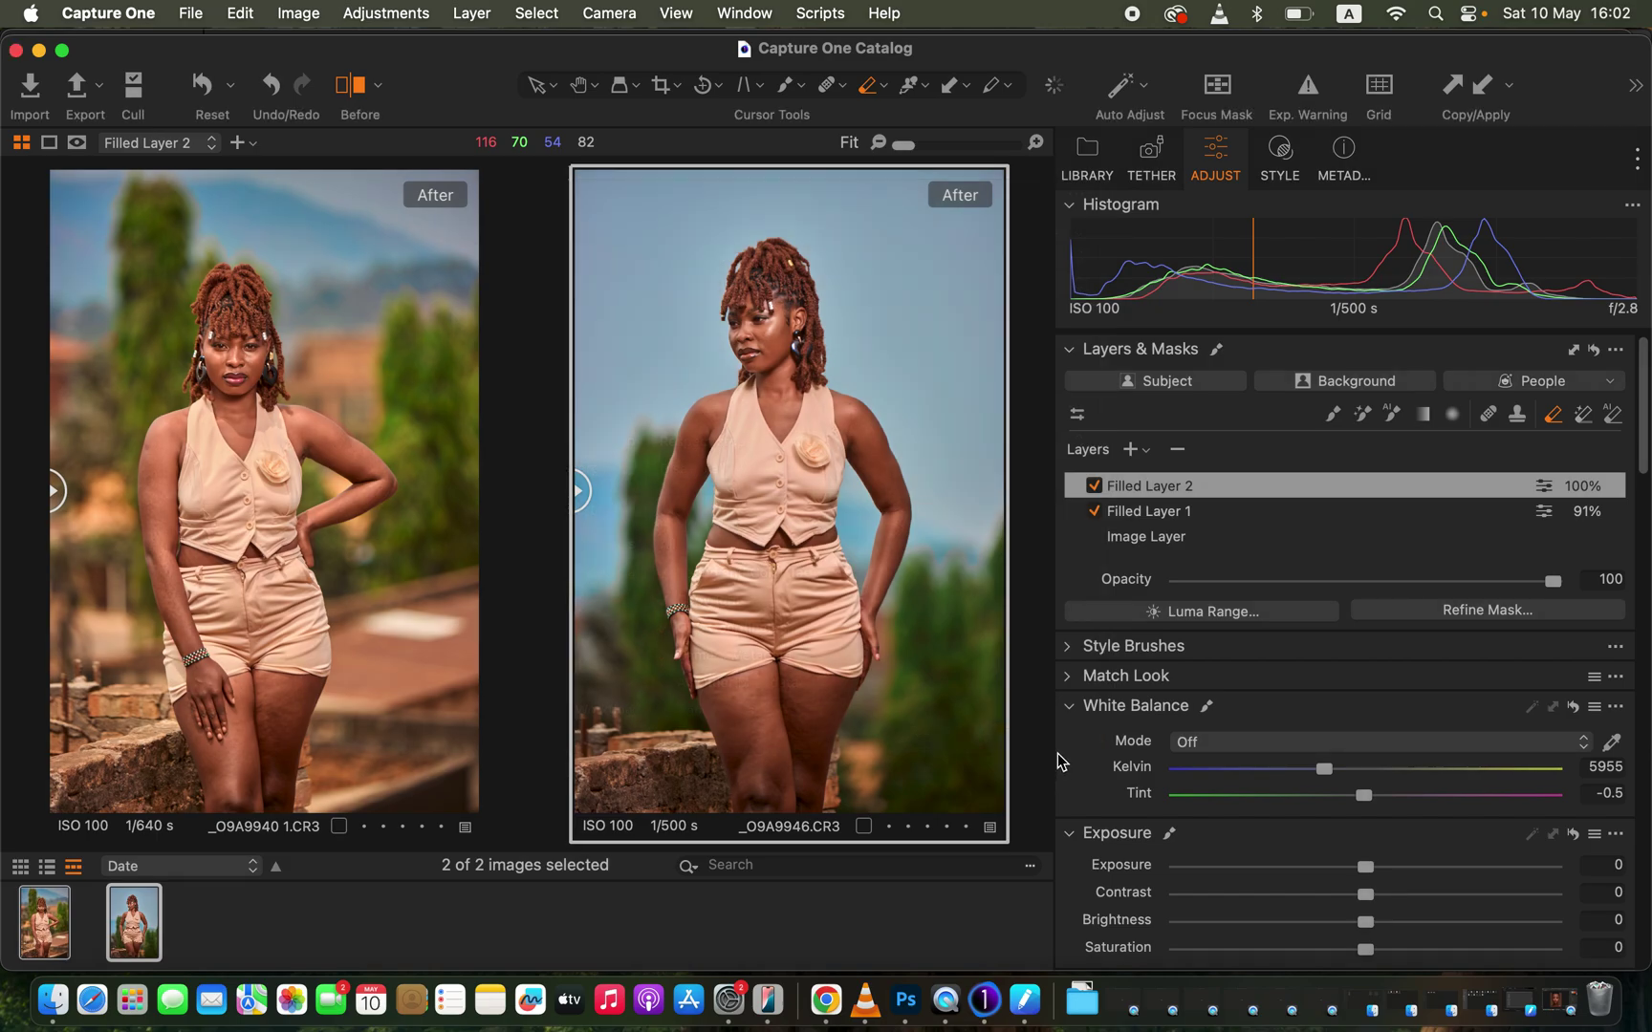